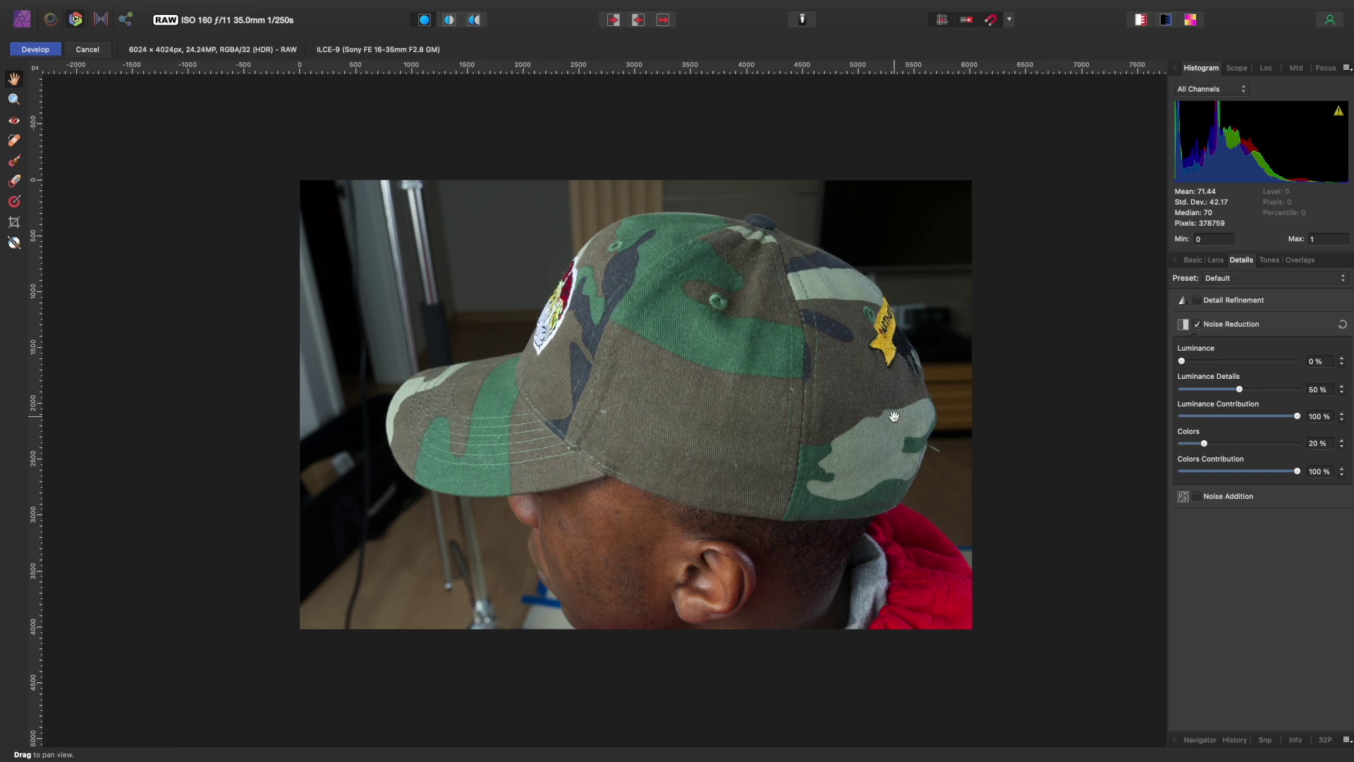
Enable a custom output profile for the raw photo and set it to ROMM RGB: ISO 22028-2:2013
left_click(1199, 261)
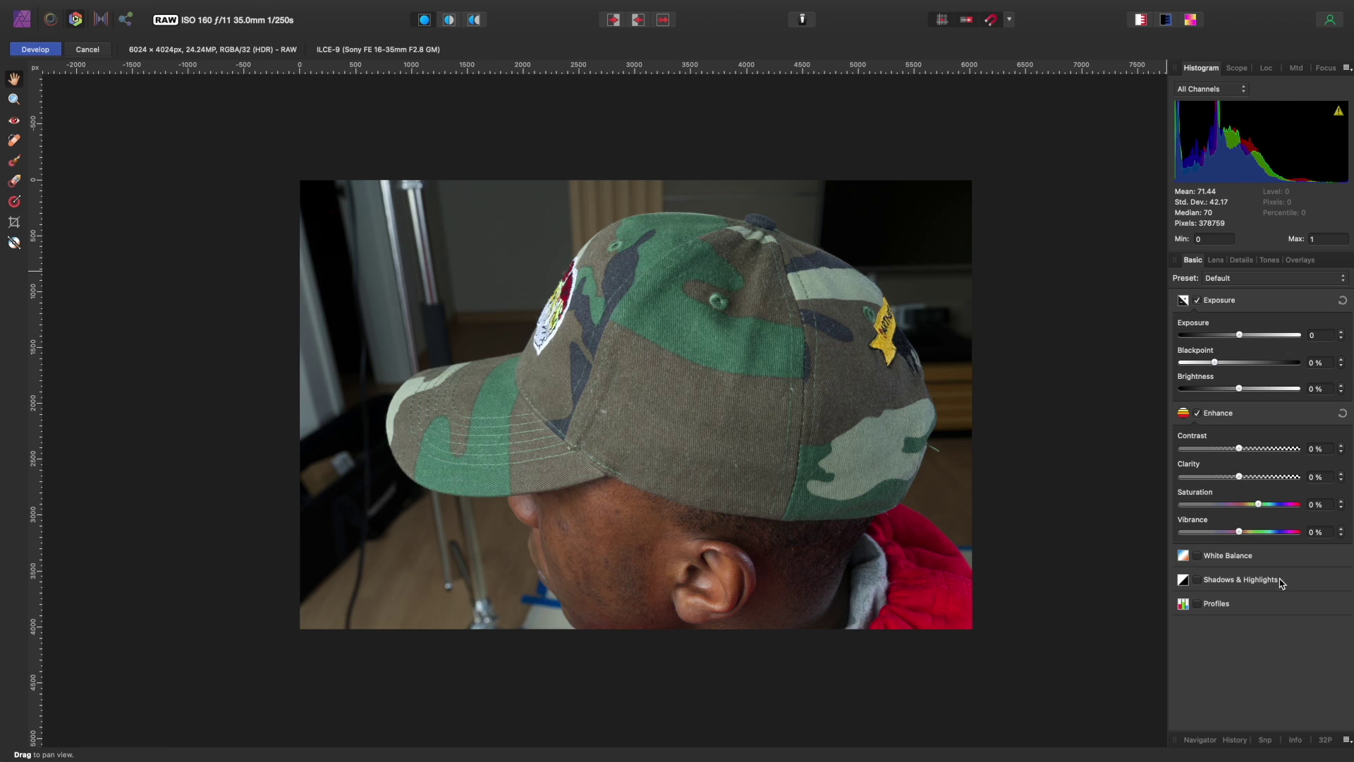
left_click(1222, 608)
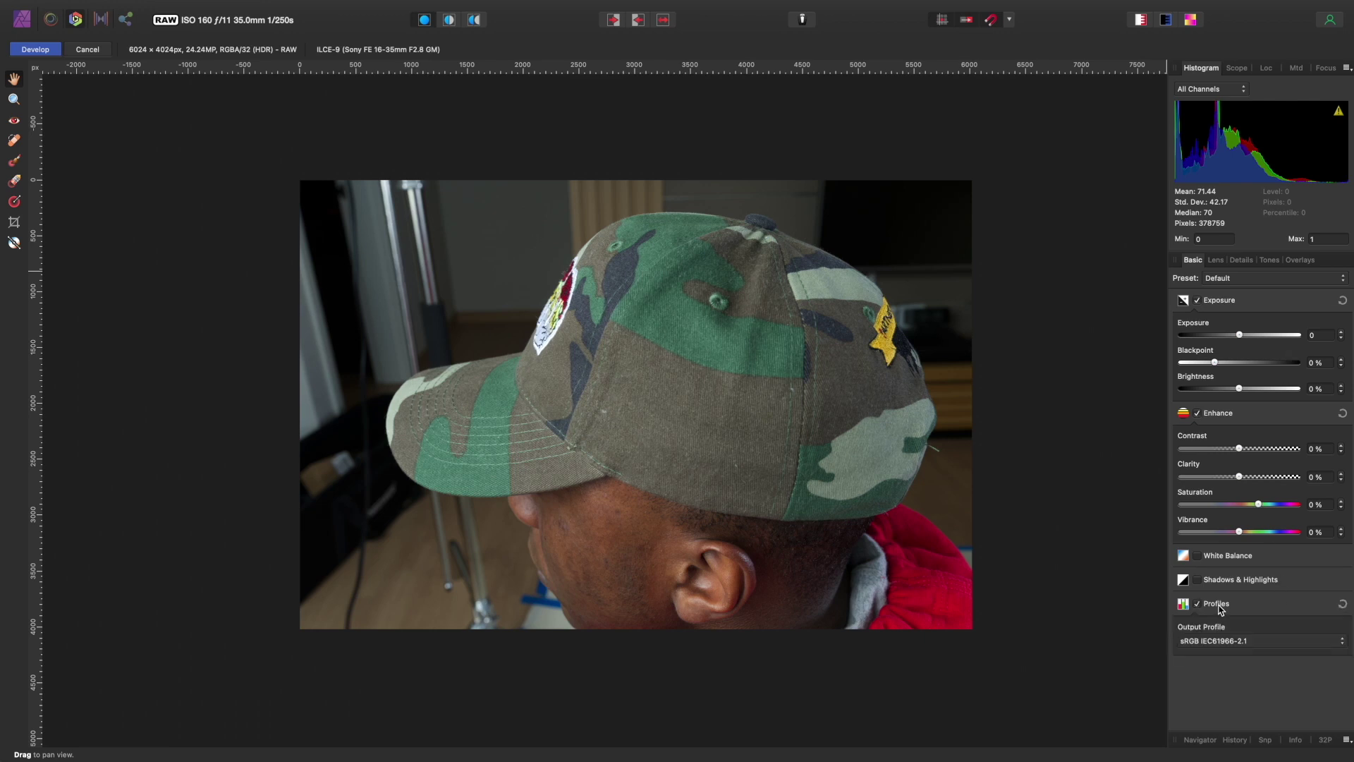
left_click(1229, 644)
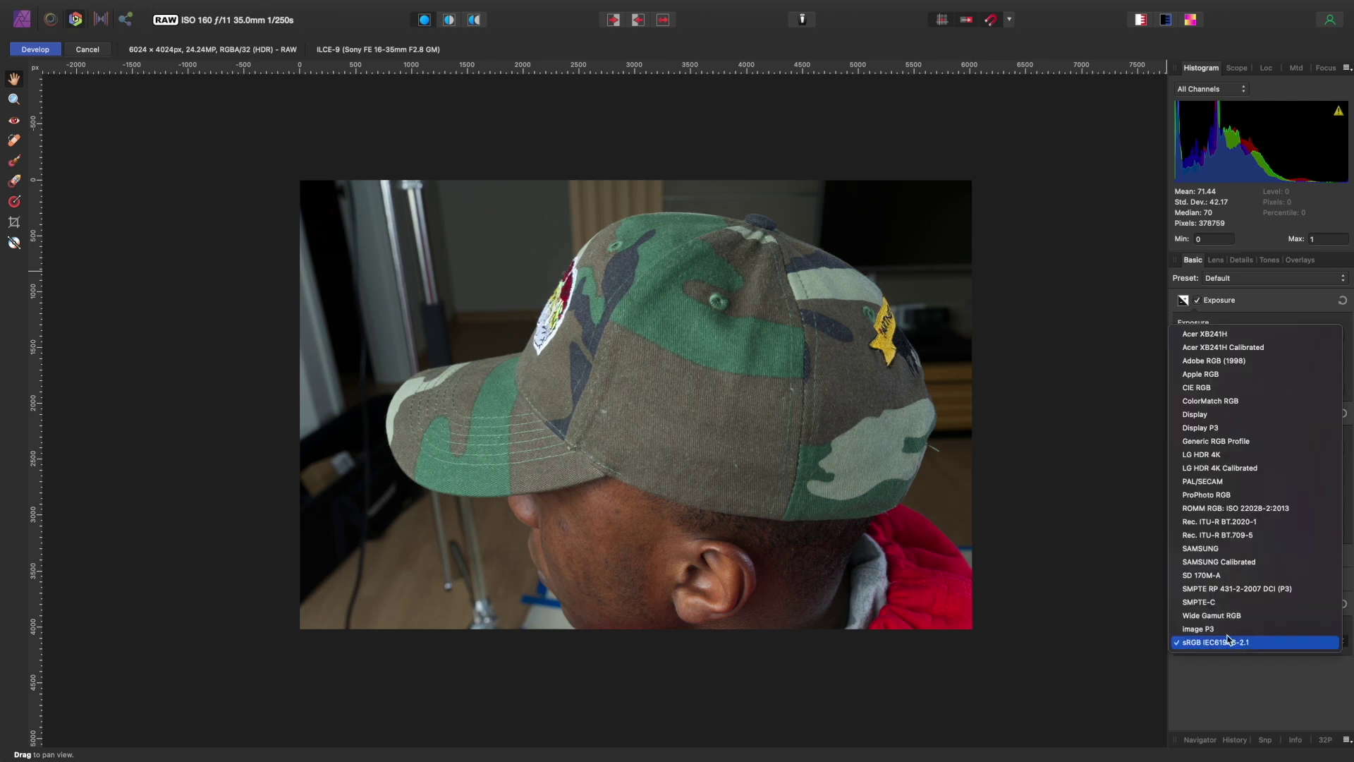
left_click(1225, 509)
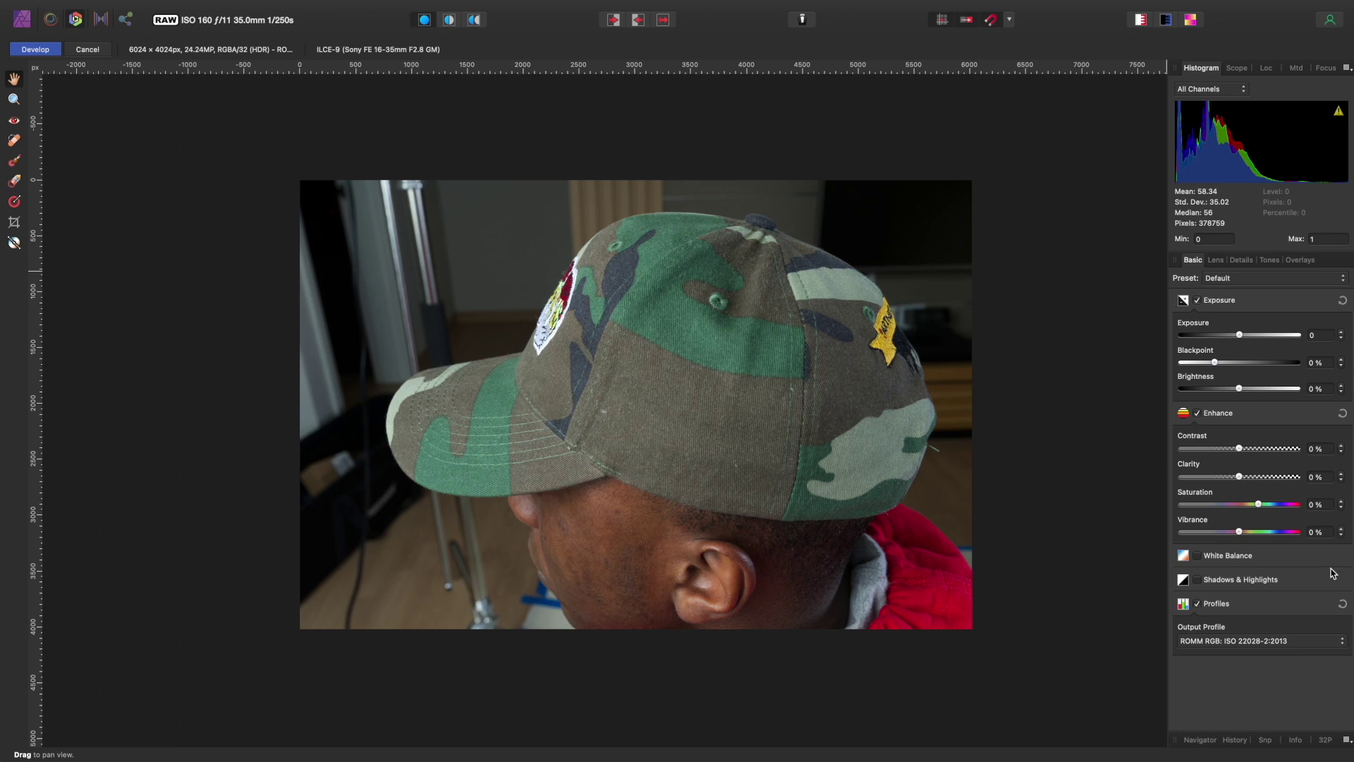
Enable the Shadows & Highlights adjustment and lower the highlights to -30%
left_click(1235, 585)
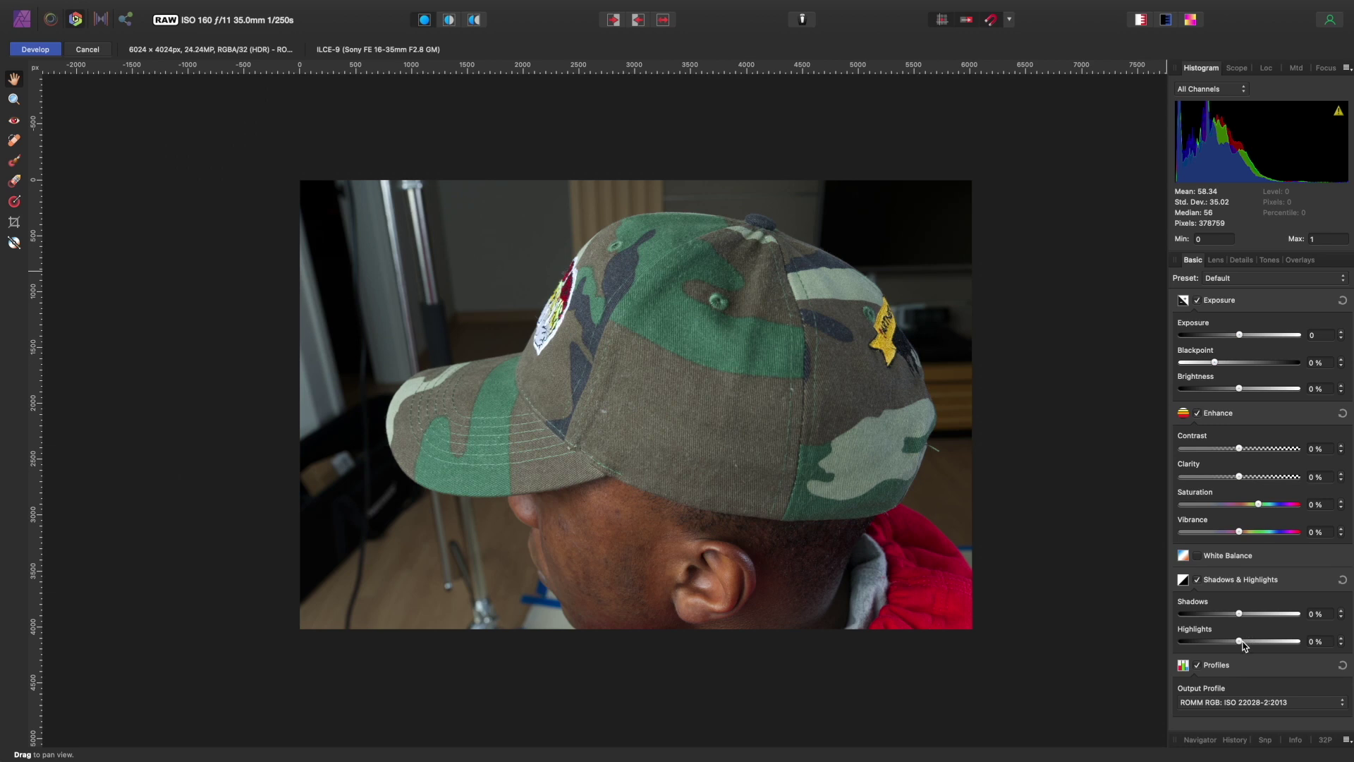
left_click_drag(1242, 647, 1225, 647)
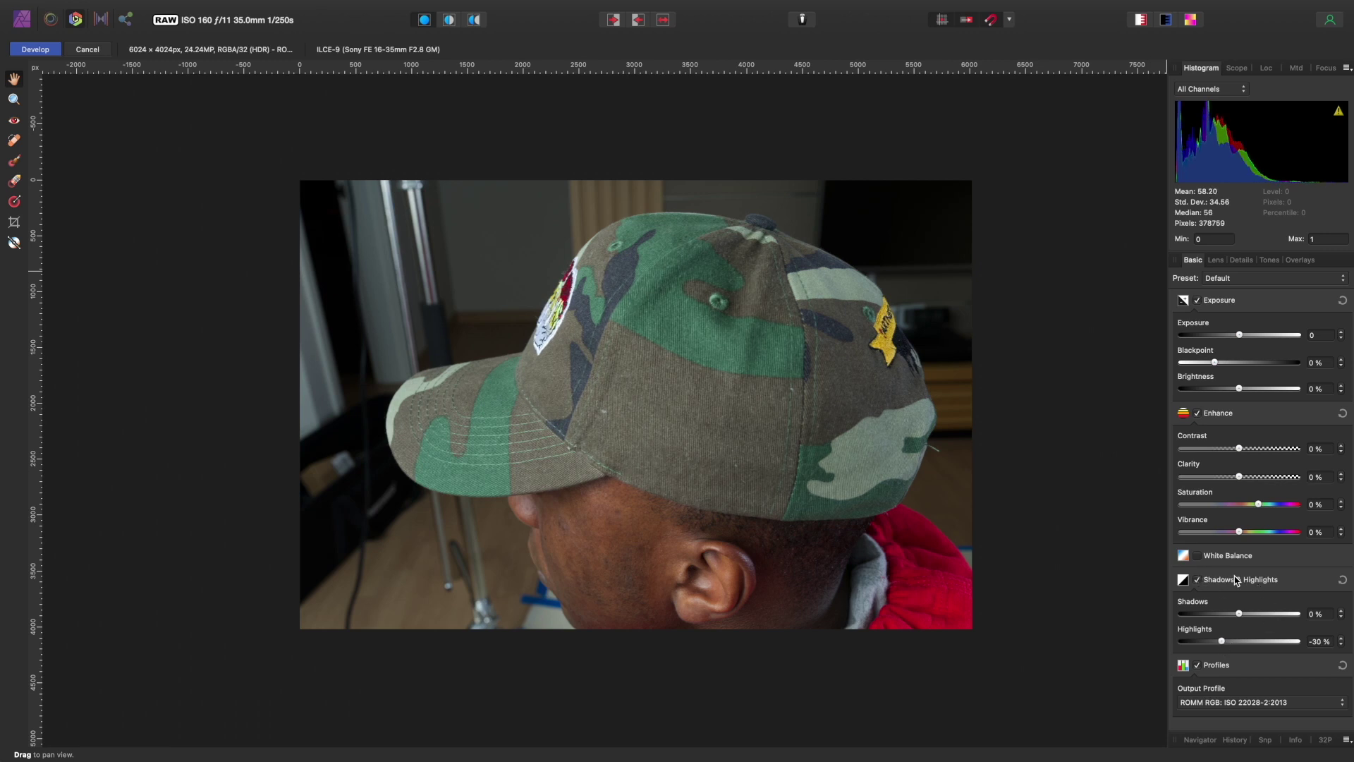
Raise the photo's vibrance to 5% and its clarity to 5%
left_click(1341, 529)
left_click(1342, 529)
left_click(1343, 529)
left_click(1341, 474)
left_click(1341, 474)
left_click(1341, 474)
left_click(1341, 474)
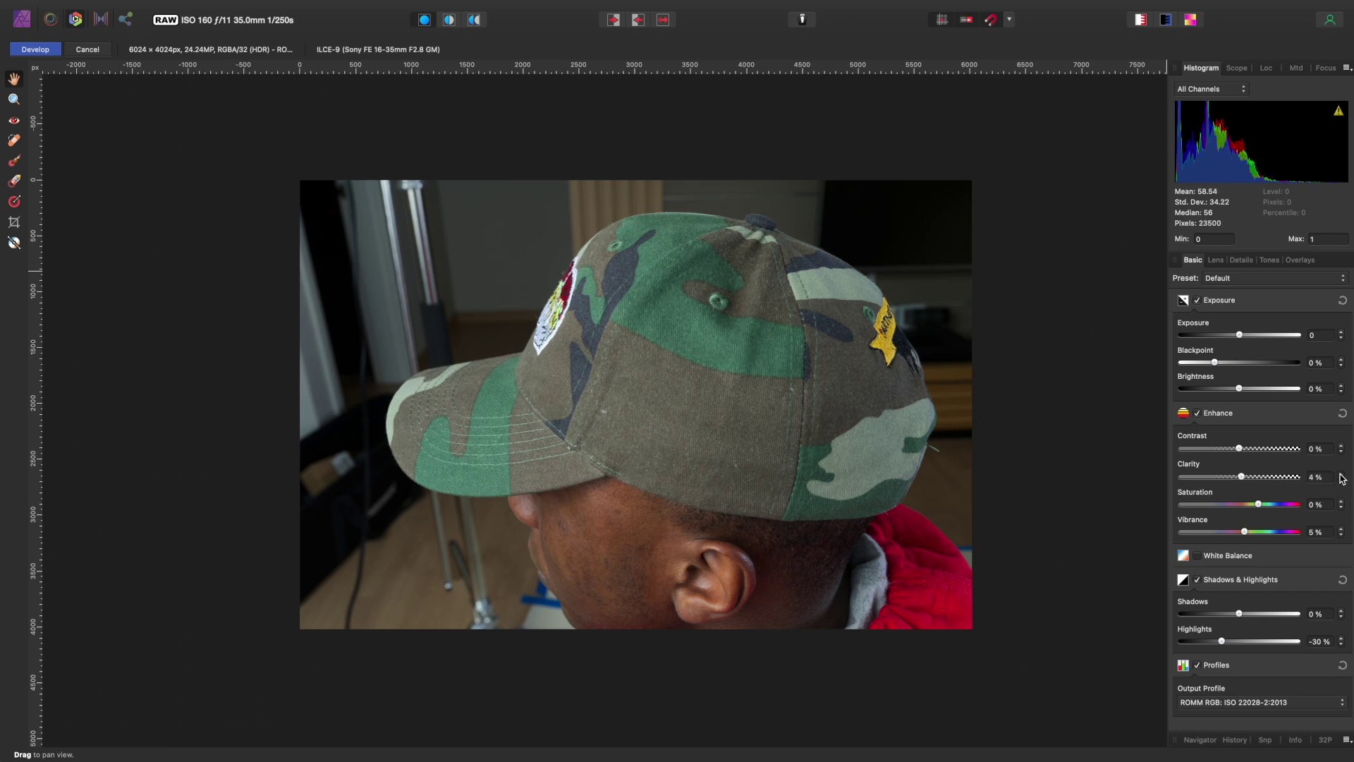
Set the photo's exposure to 0.2 and its blackpoint to 2%
left_click(1343, 334)
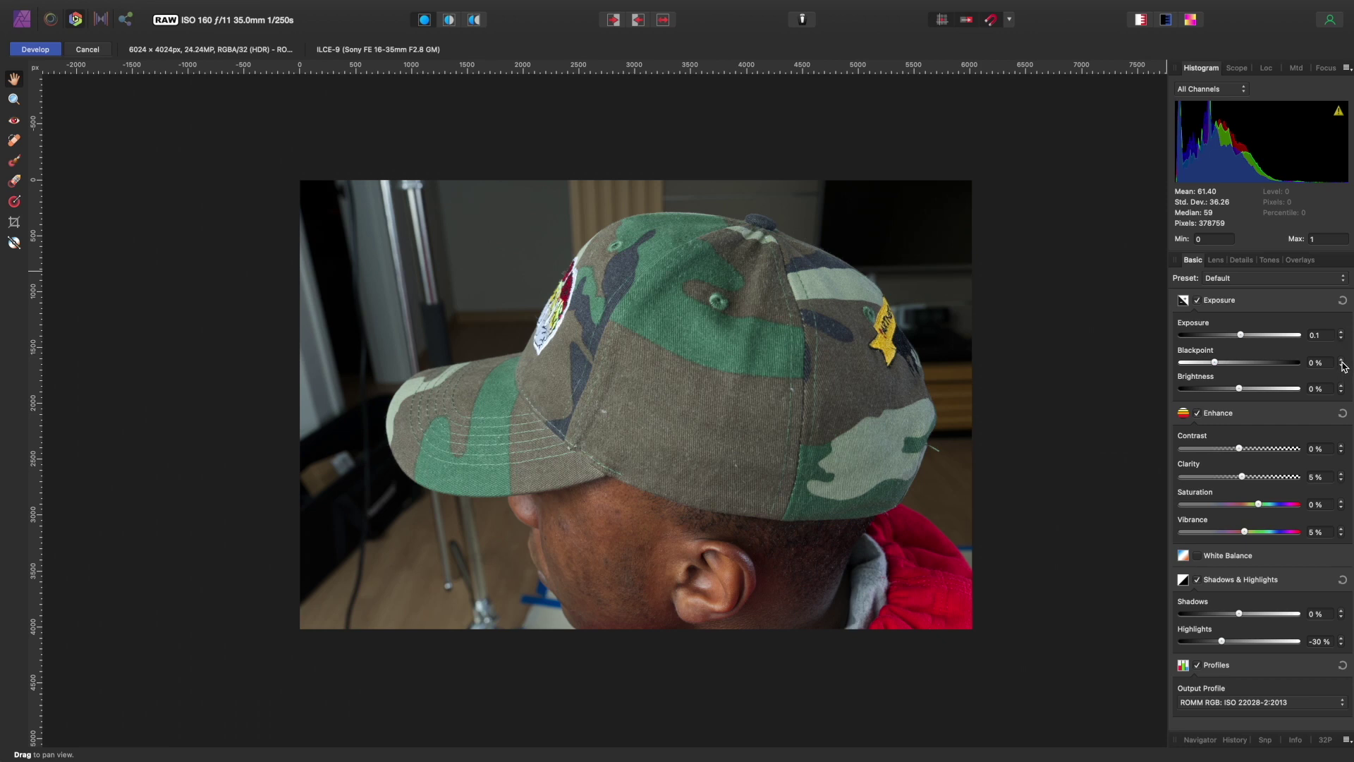
left_click(1342, 360)
left_click(1342, 361)
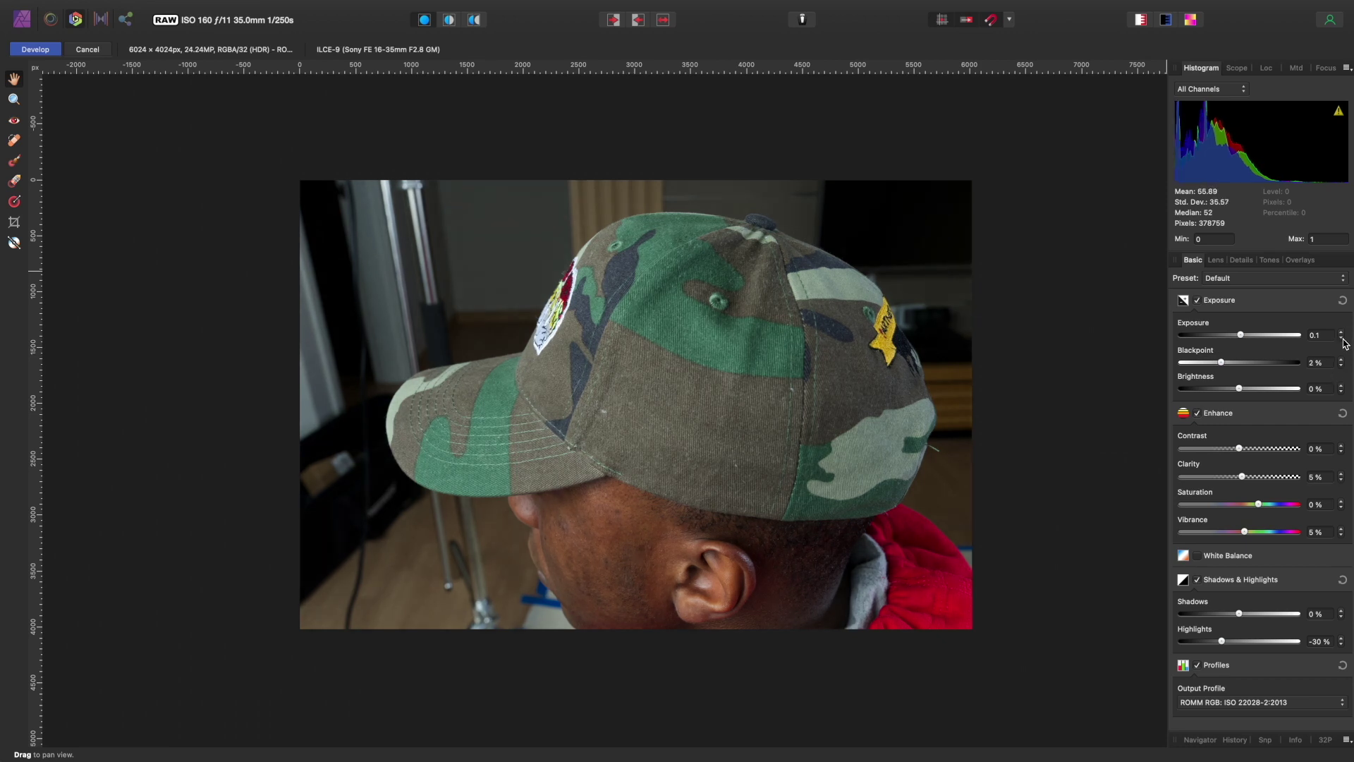
left_click(1343, 335)
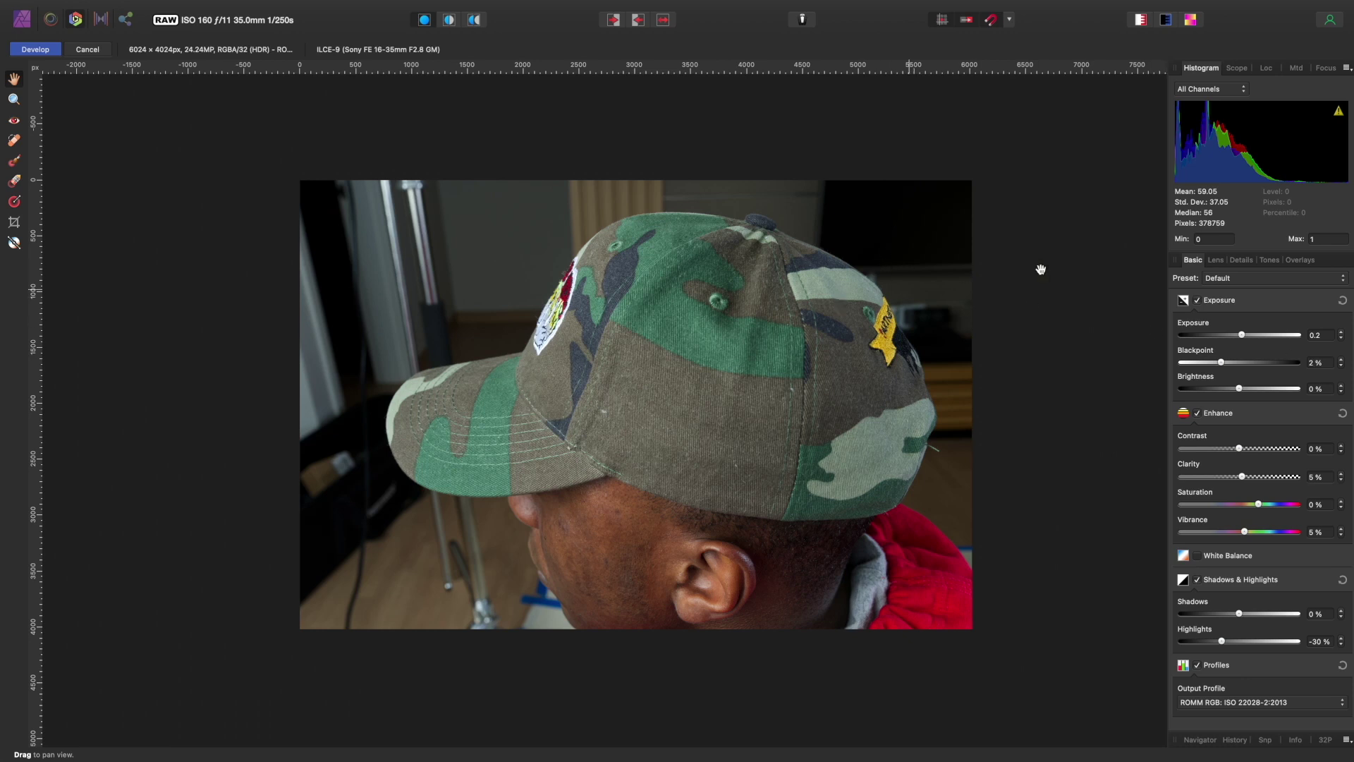
Enable Detail Refinement for the raw photo and increase its radius and amount
left_click(1242, 260)
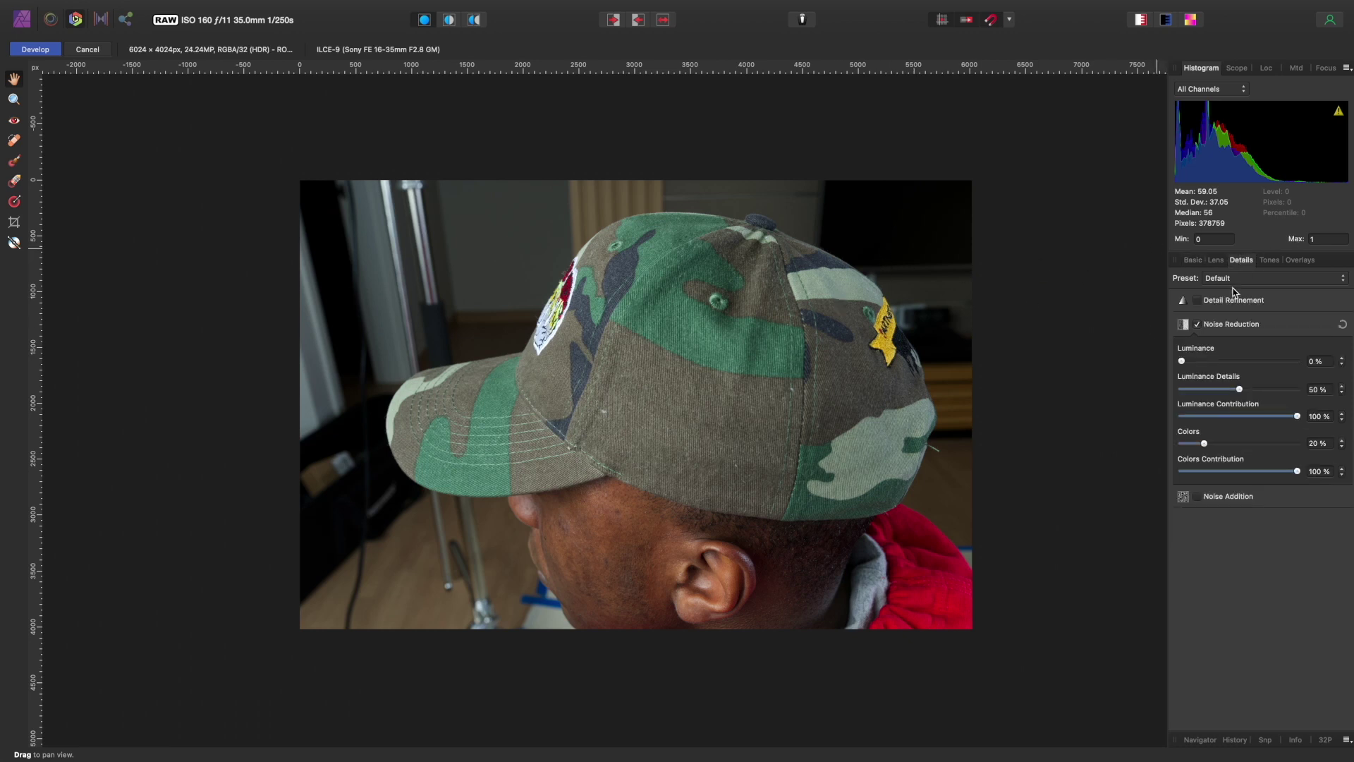
left_click(1198, 300)
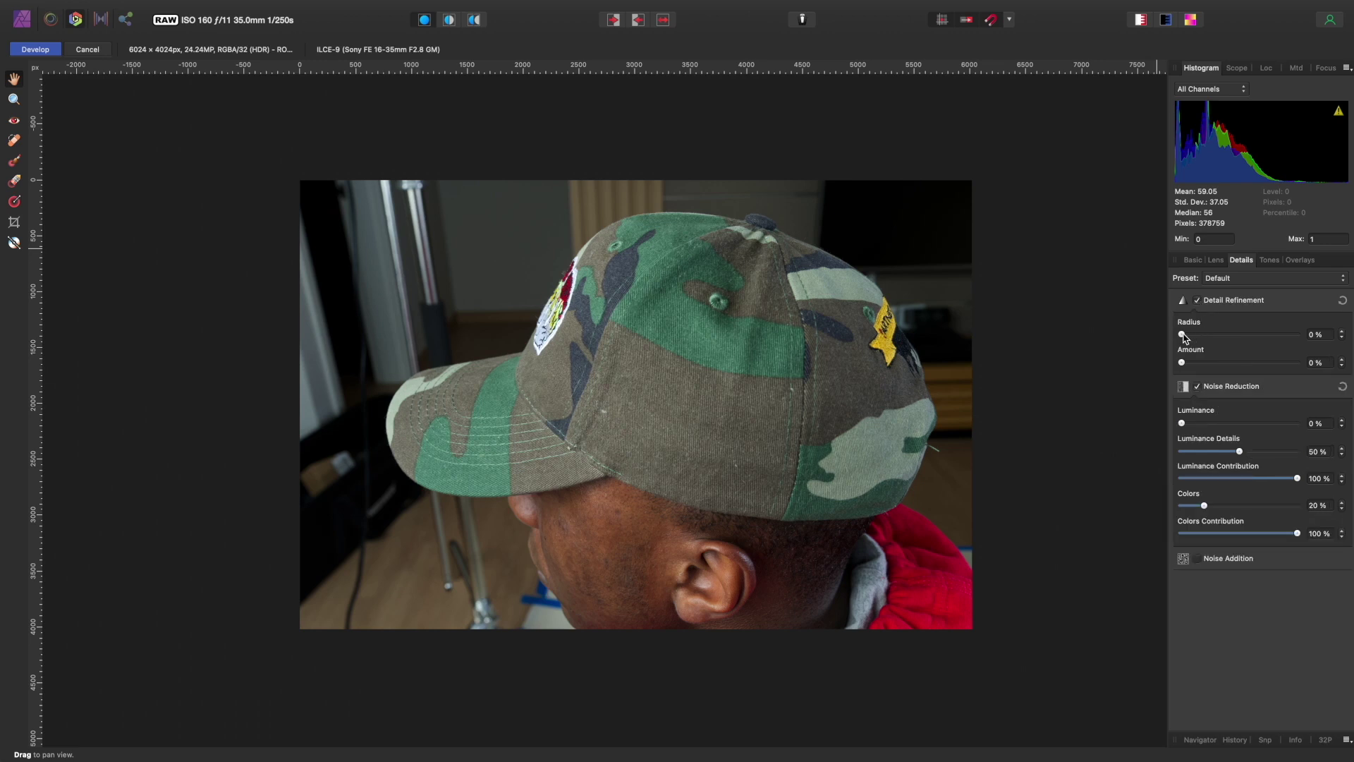
left_click_drag(1181, 335, 1321, 337)
left_click(1340, 360)
left_click(1341, 359)
Develop the raw photo and duplicate the resulting Background layer
left_click(33, 49)
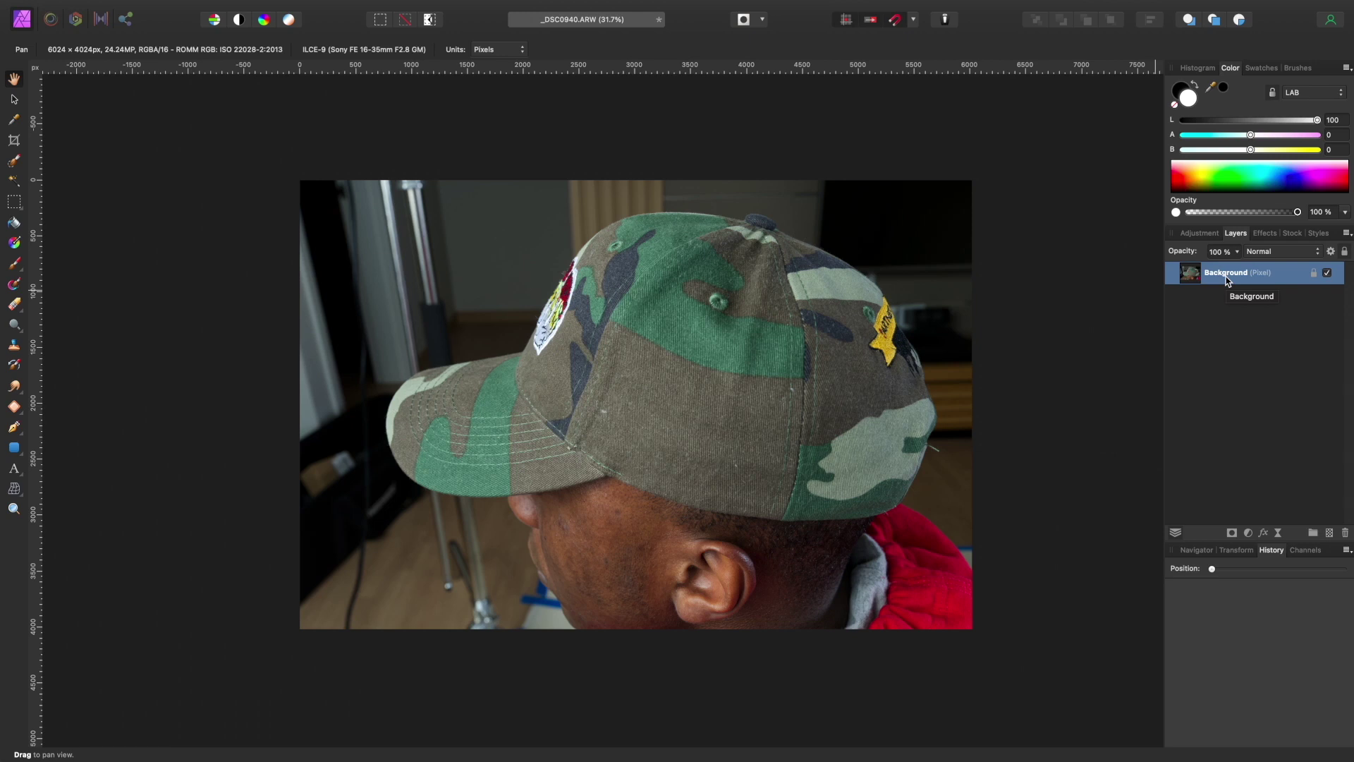
key("super+j")
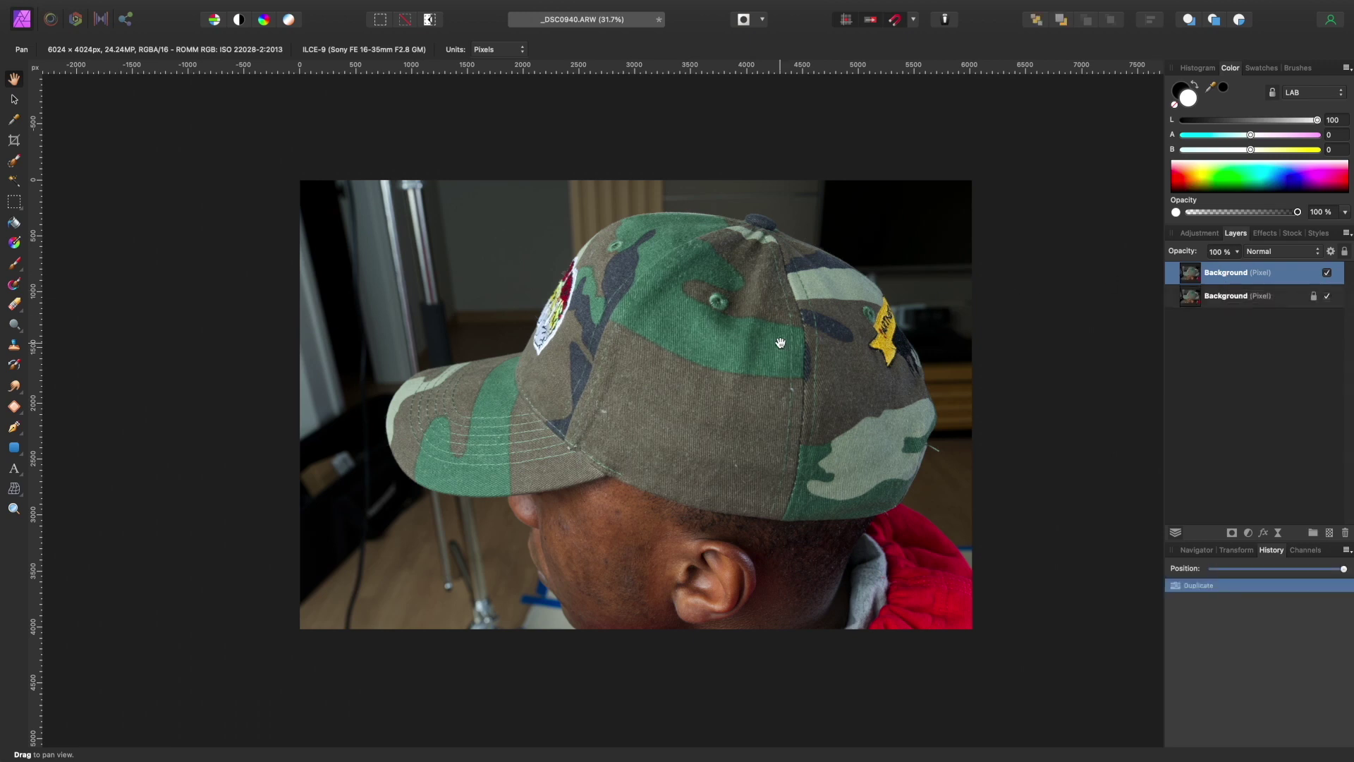
Remove the lint specks from the cap's brown side panel using the Inpainting Brush at a width of 74.3 px
scroll(780, 343, "up", 5)
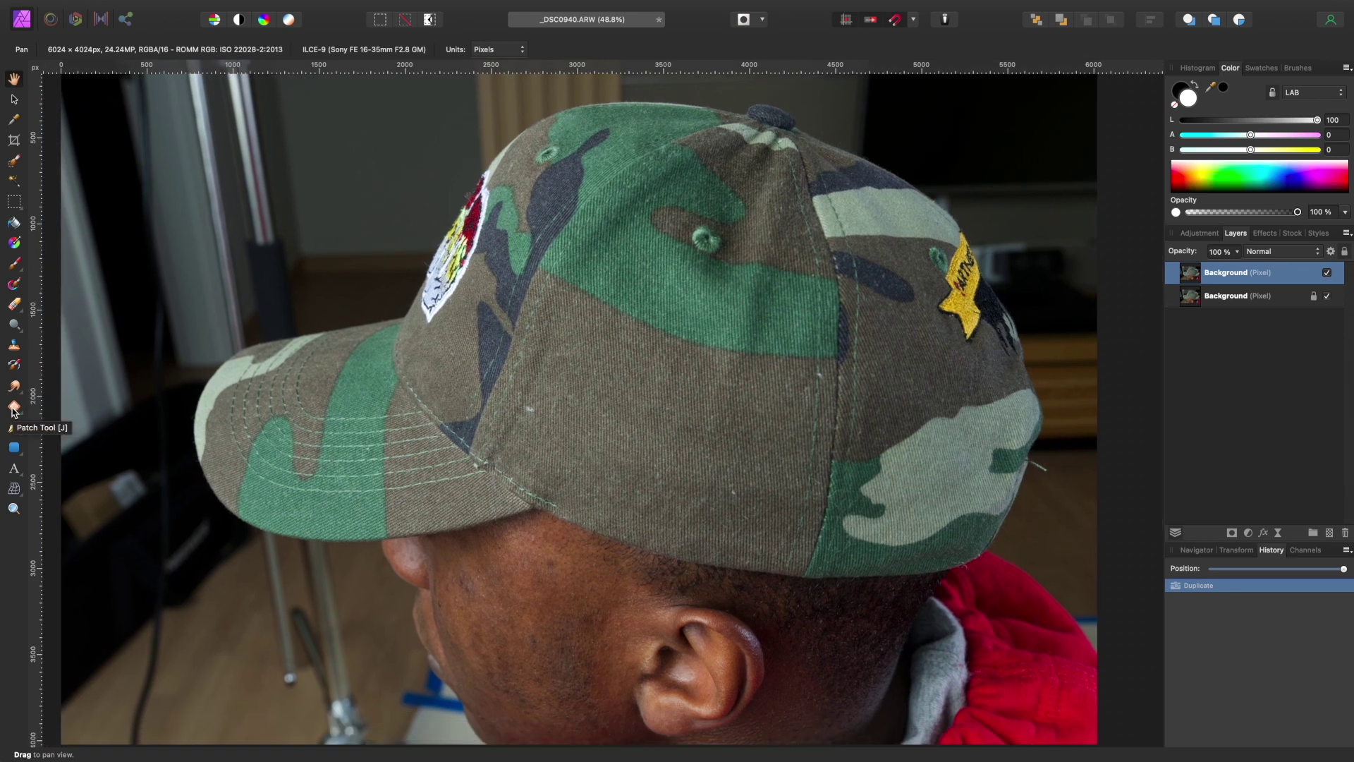
left_click(13, 407)
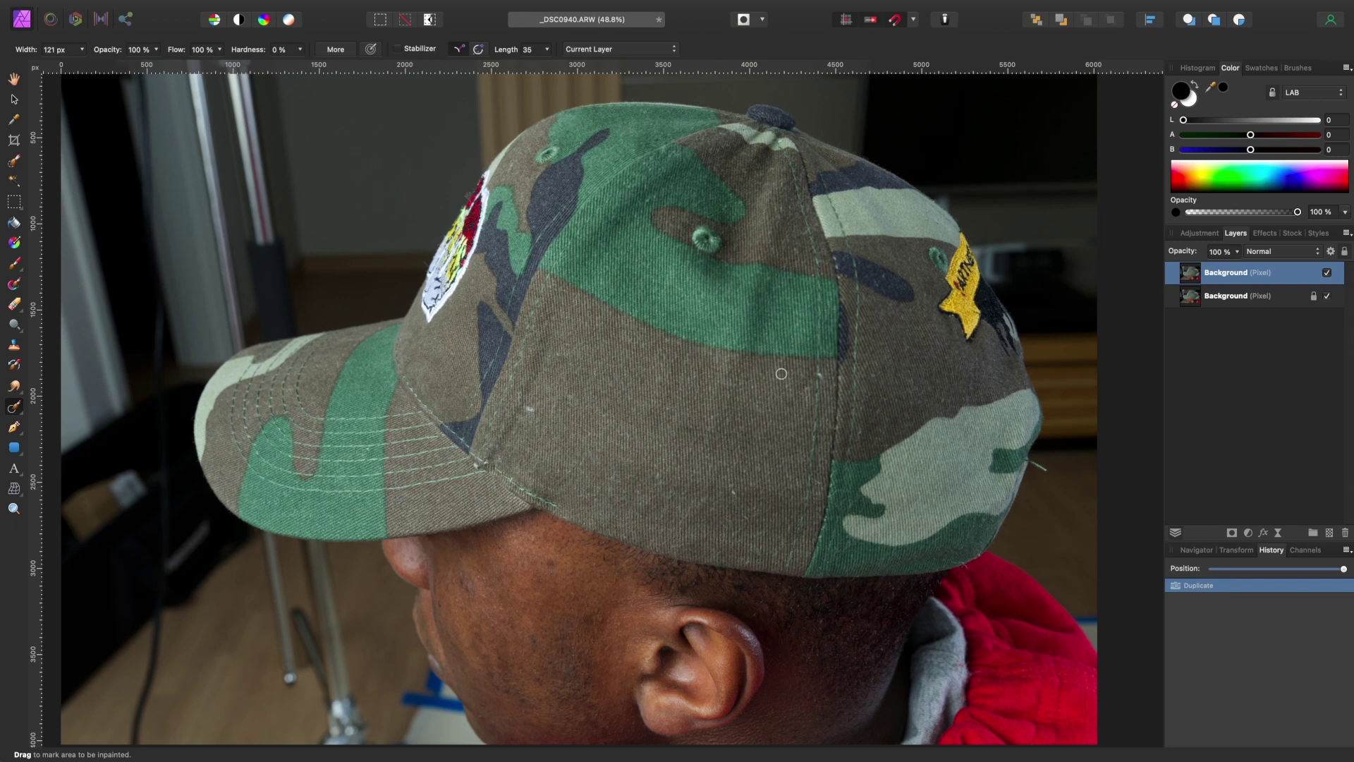
key("bracketleft")
key("bracketleft")
key("bracketleft")
left_click_drag(536, 402, 530, 407)
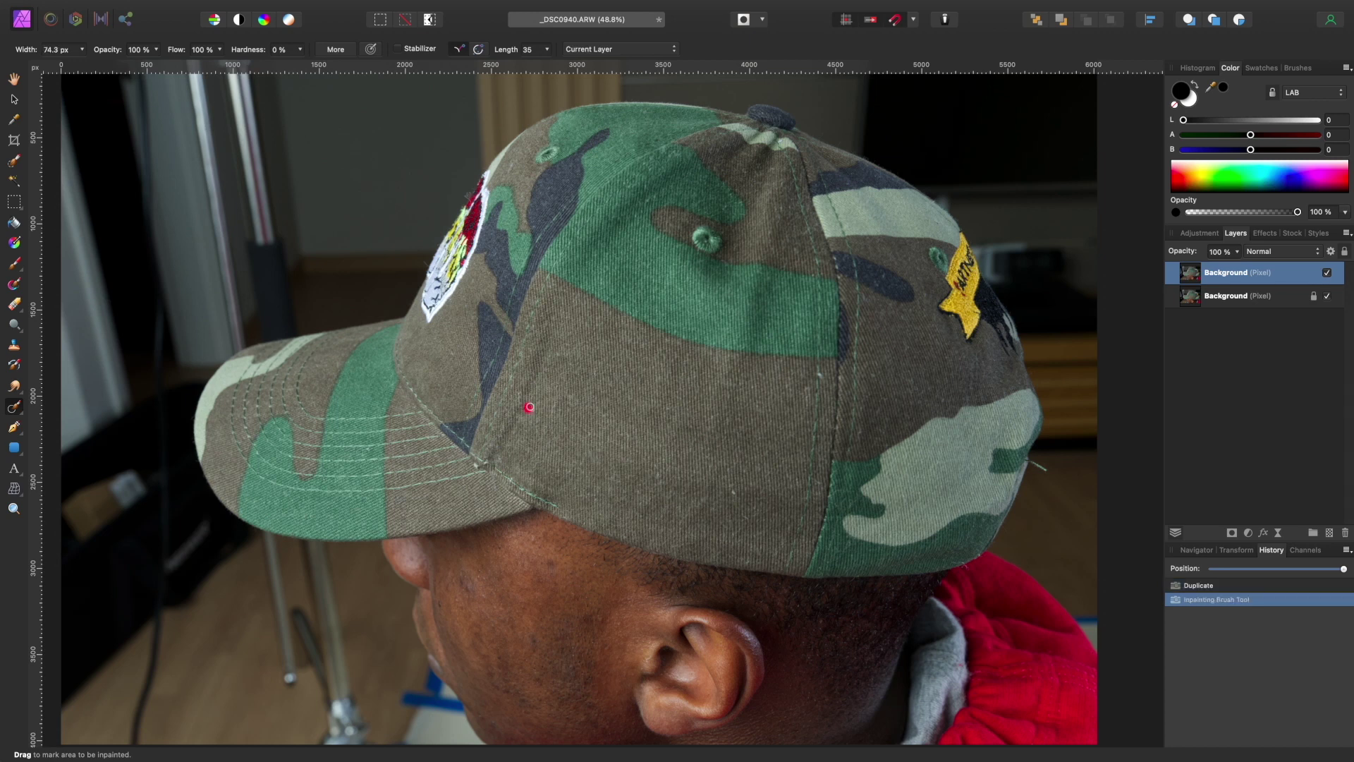
left_click(732, 489)
left_click(735, 492)
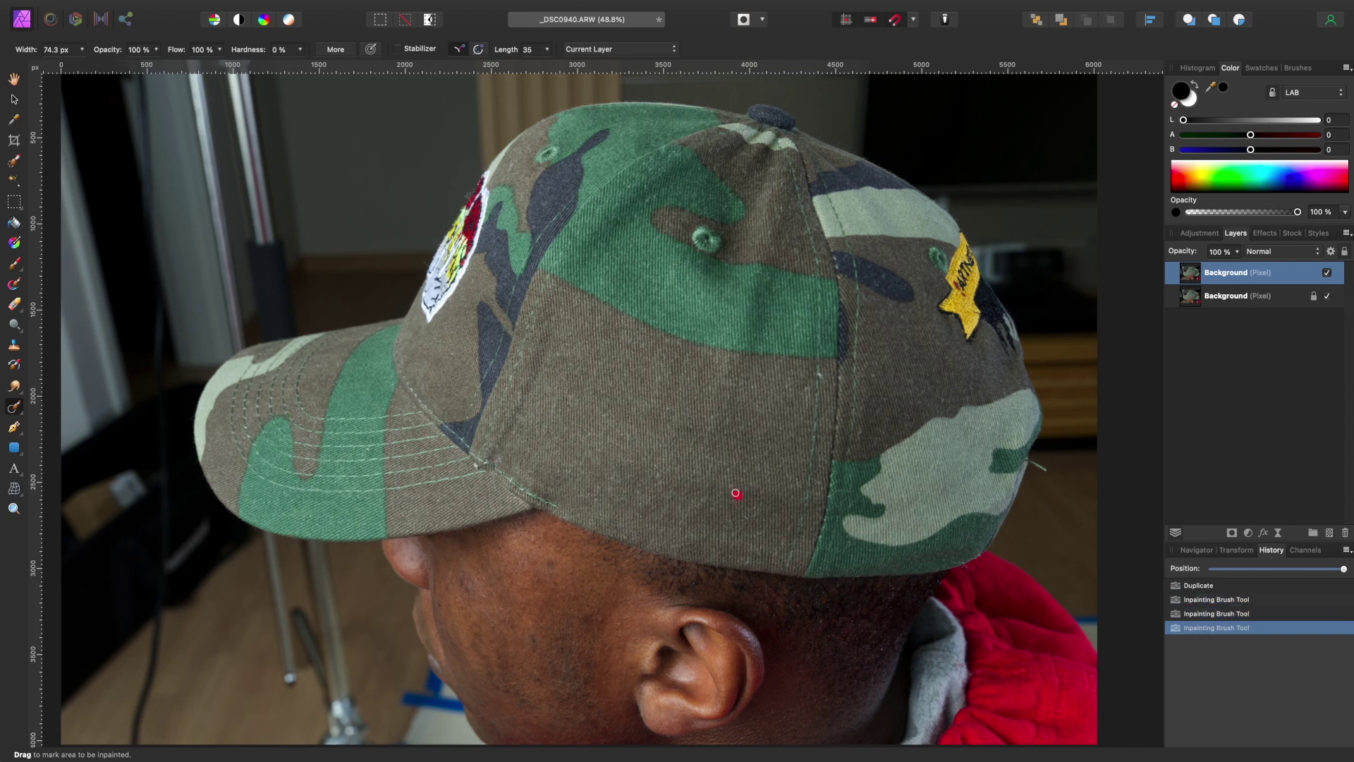
left_click(823, 376)
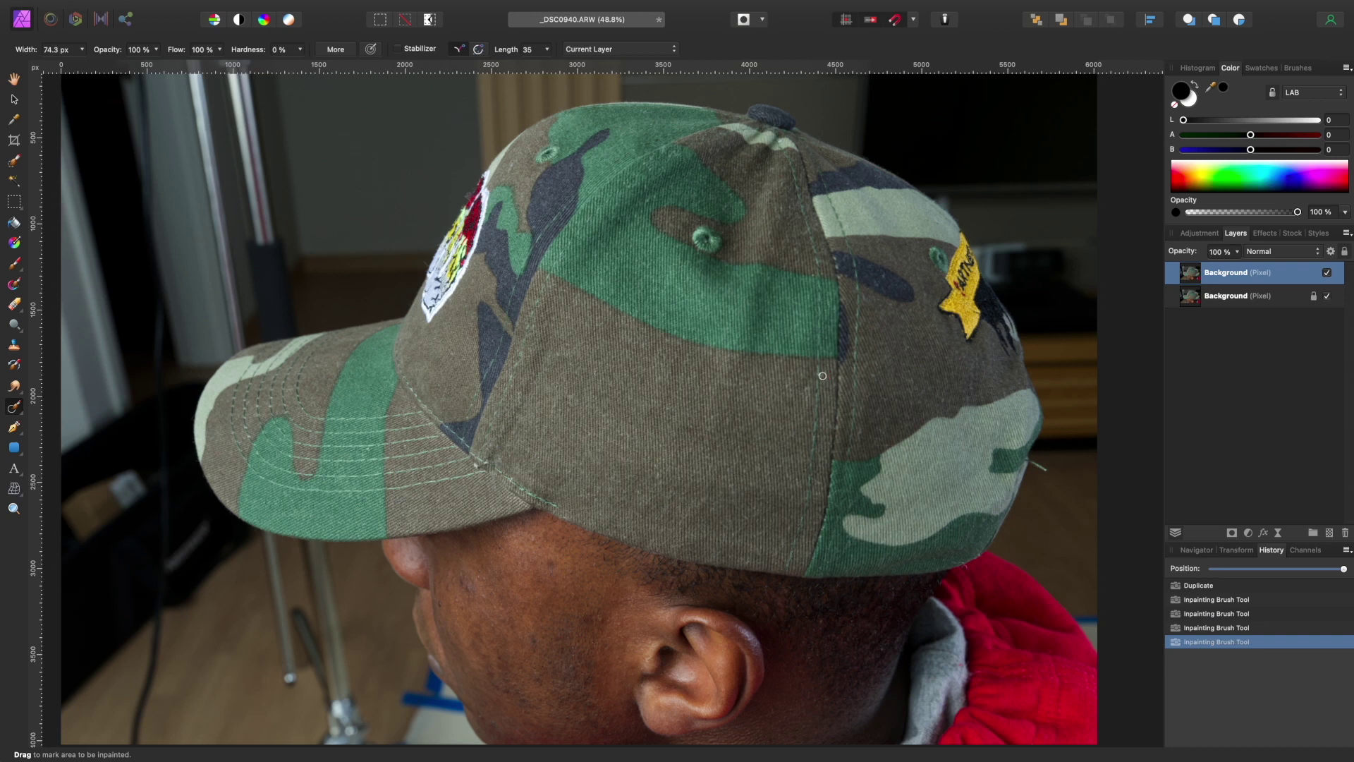
left_click(820, 375)
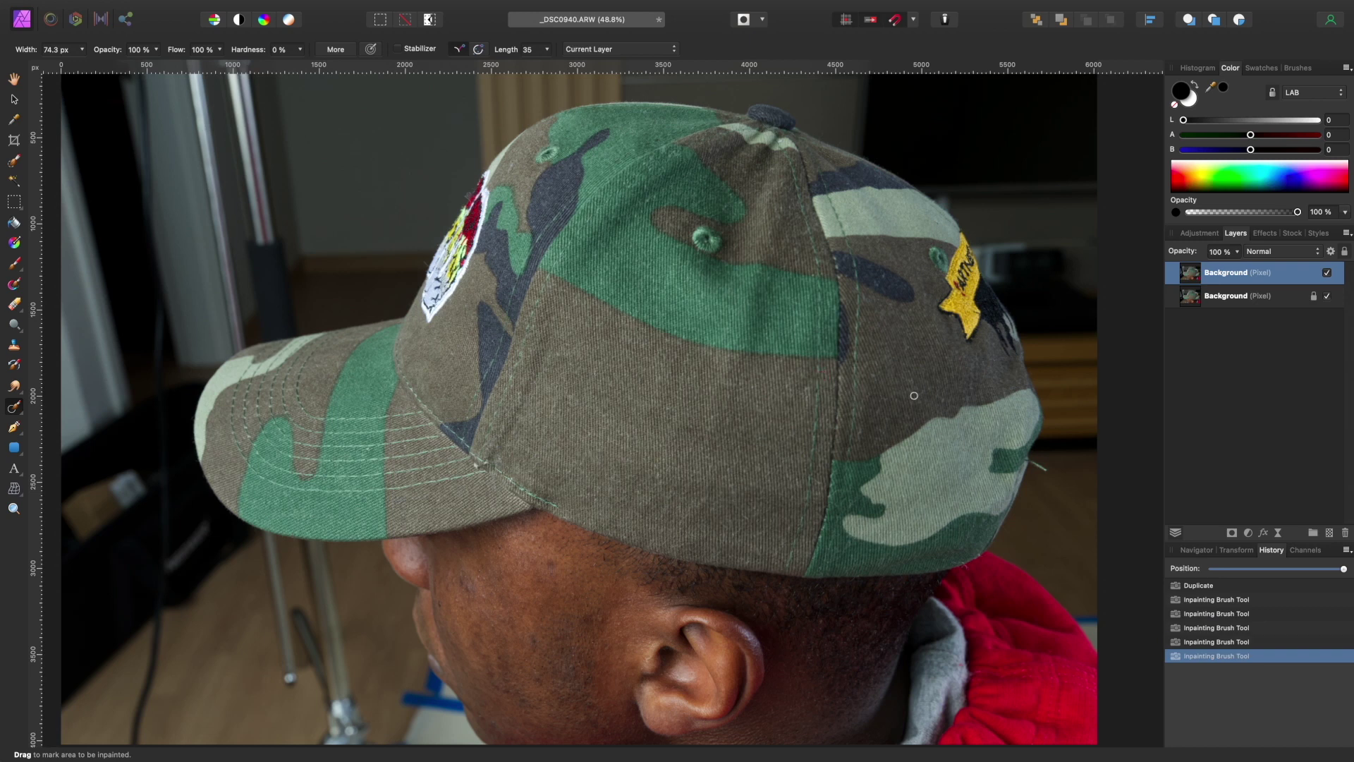
Inpaint the loose thread sticking out of the cap's back edge, reducing the brush width to 45.6 px for the part near the fabric
scroll(914, 396, "up", 5)
scroll(915, 395, "right", 5)
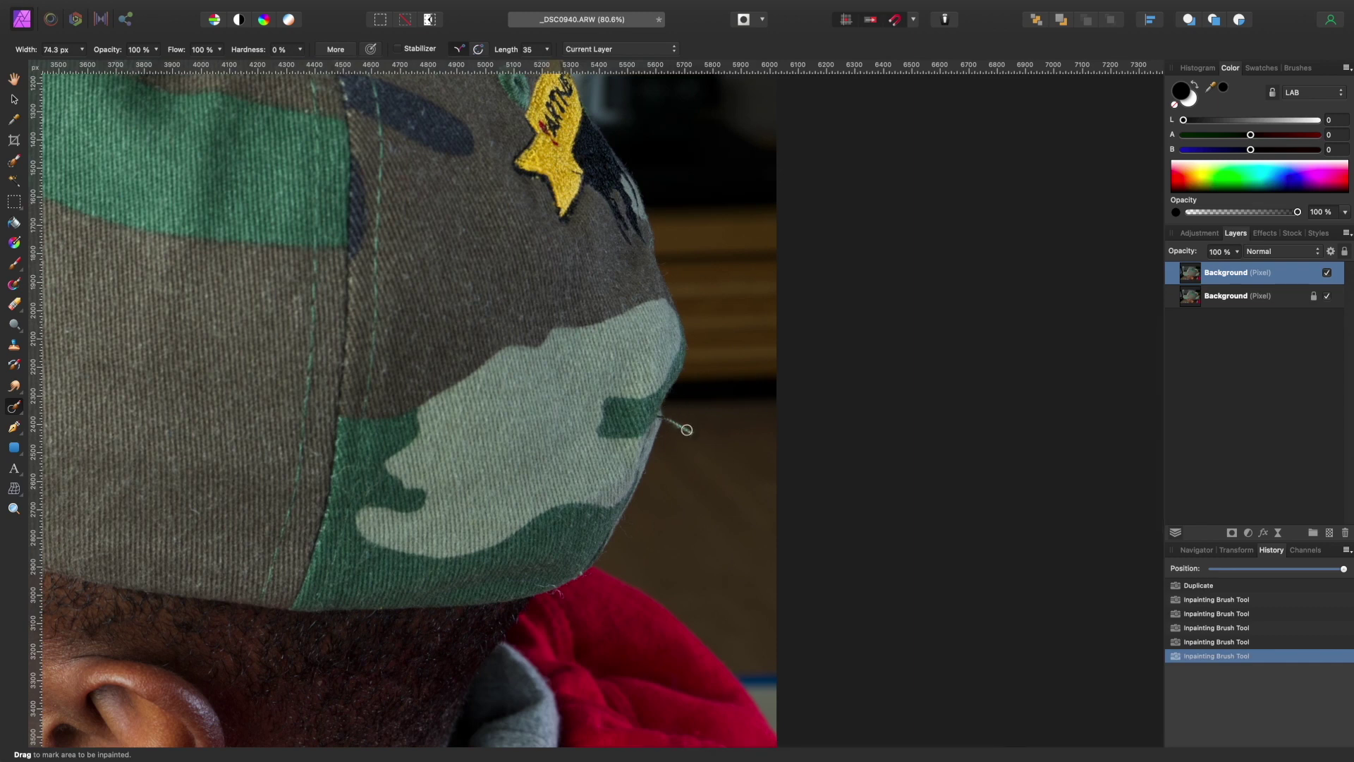
left_click_drag(693, 433, 682, 424)
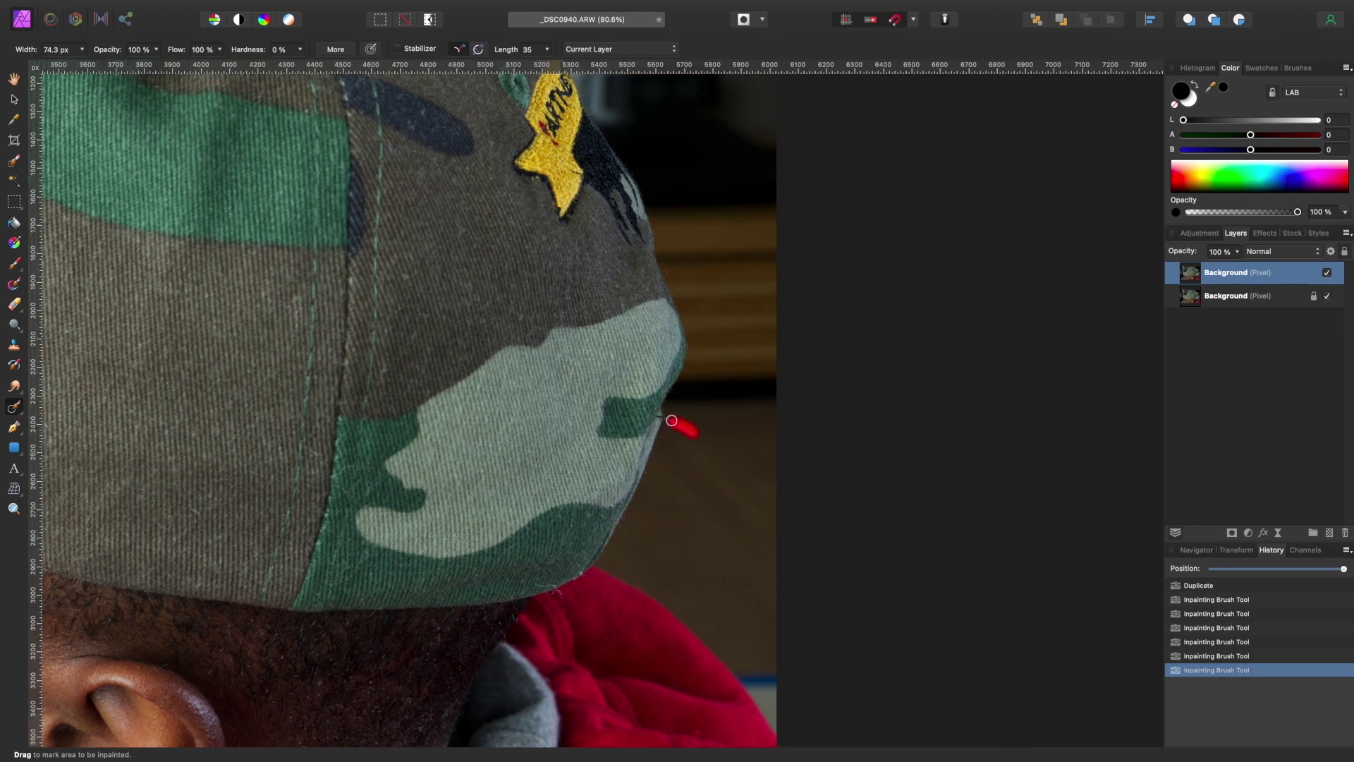
key("bracketleft")
left_click_drag(670, 419, 669, 420)
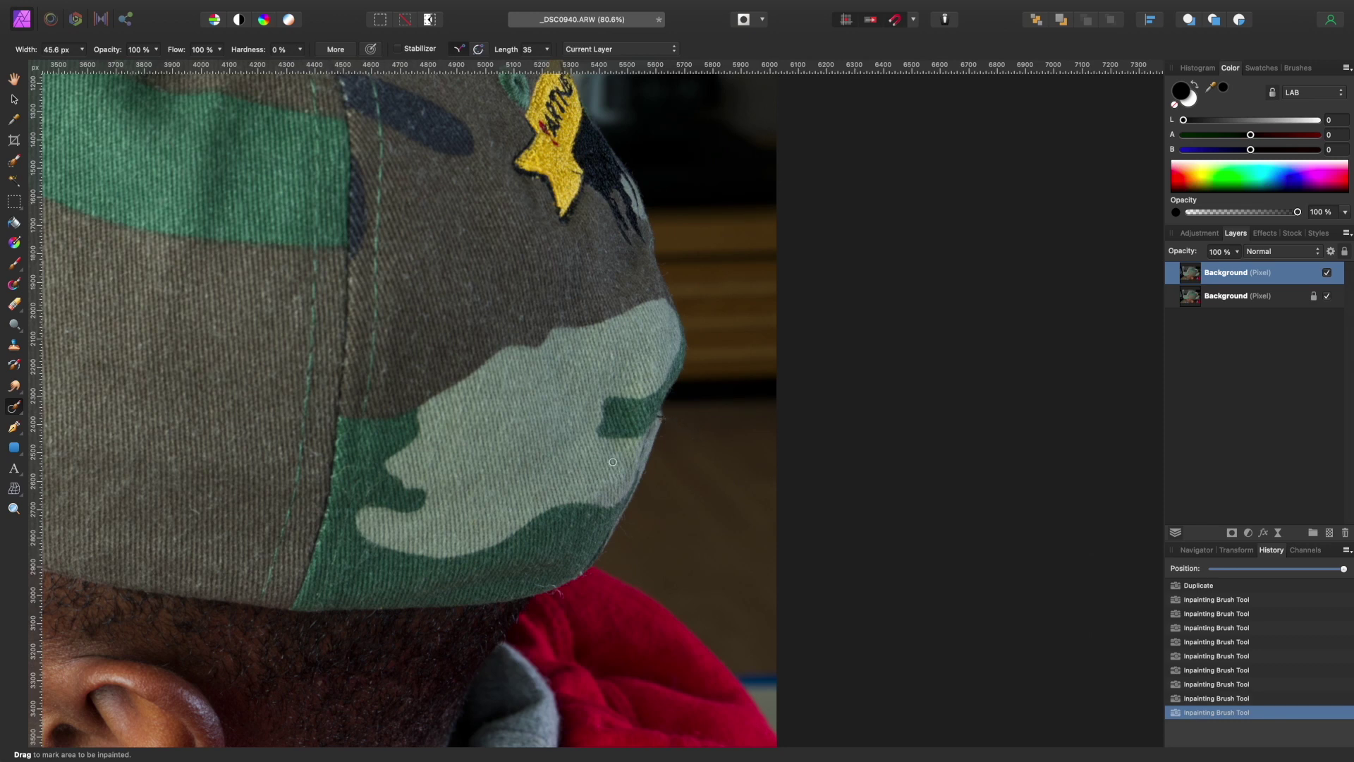
Inpaint the stray threads protruding from the outer edge of the embroidered patch on the cap's front
scroll(612, 461, "left", 15)
scroll(613, 462, "up", 5)
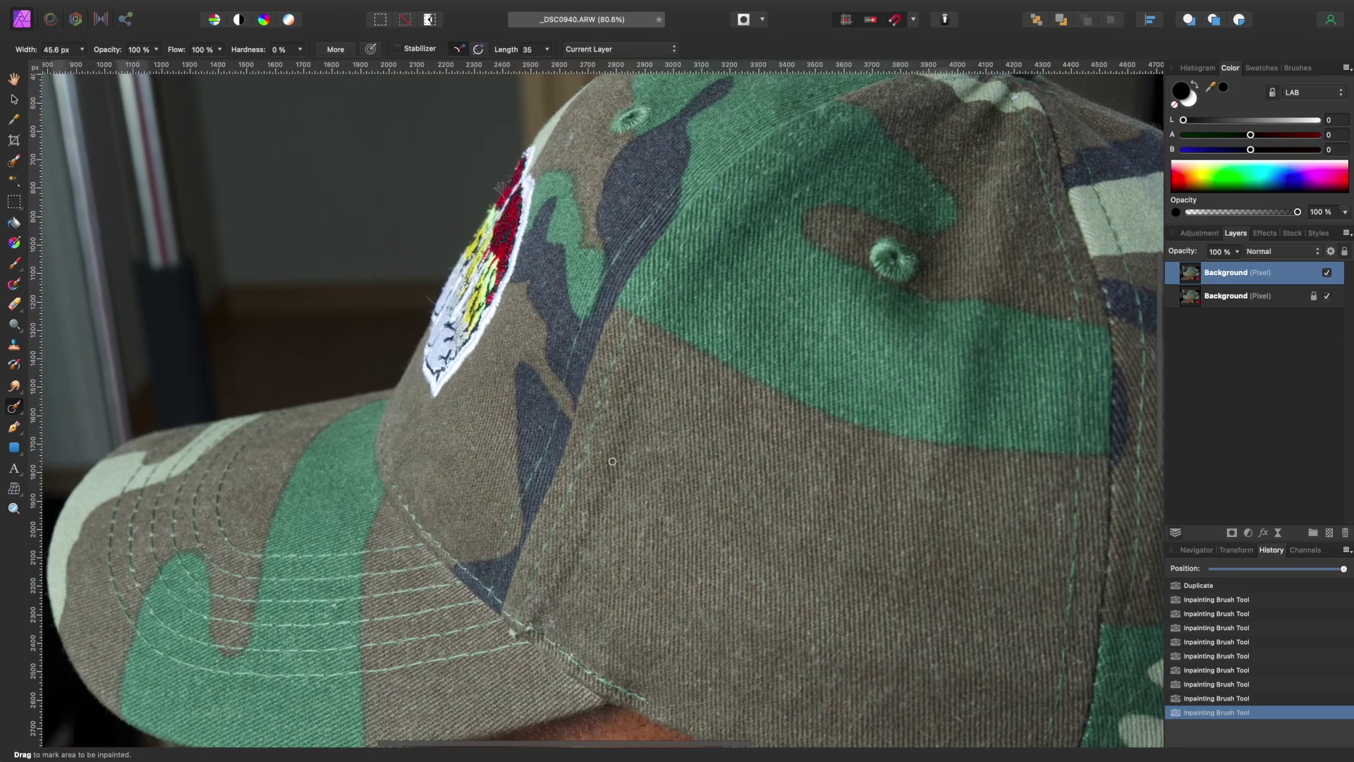
scroll(612, 462, "left", 5)
scroll(612, 462, "down", 5)
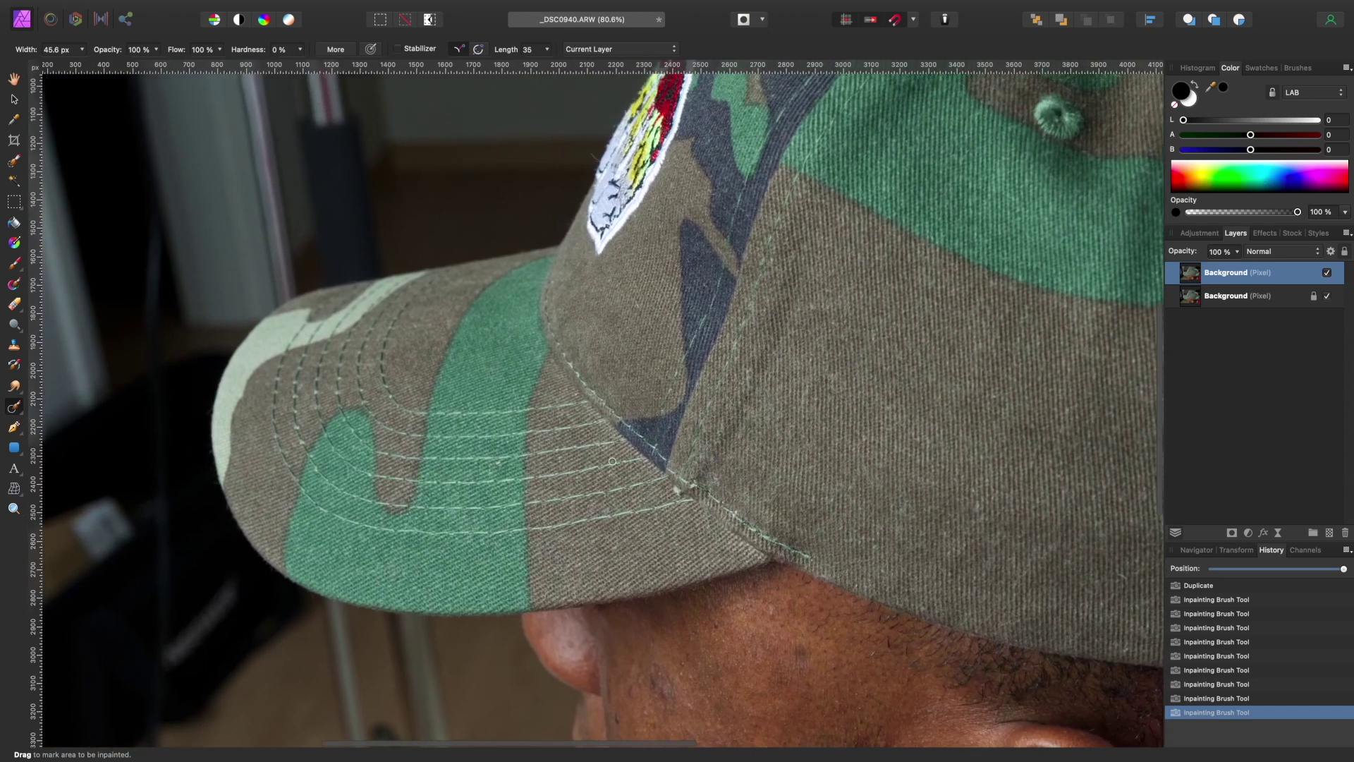
scroll(612, 461, "up", 5)
scroll(612, 461, "up", 2)
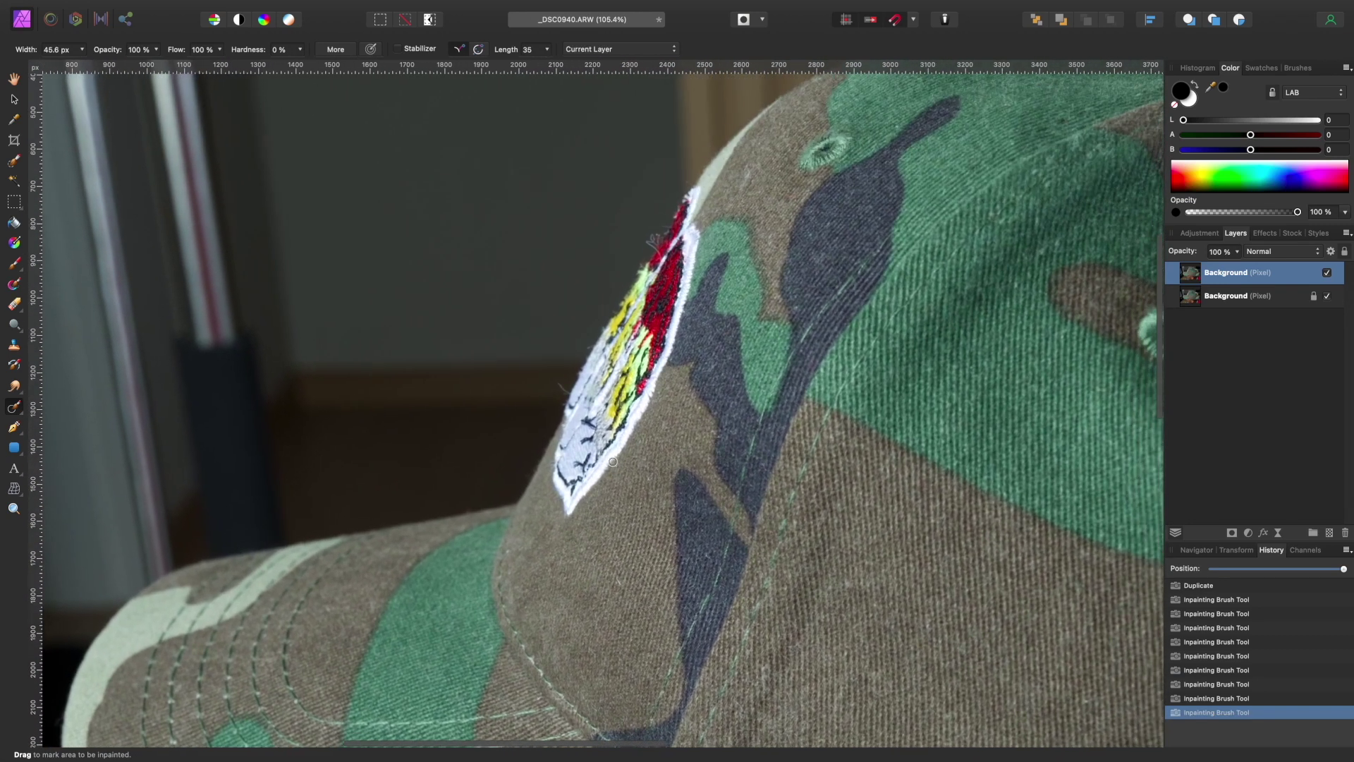
scroll(613, 461, "up", 1)
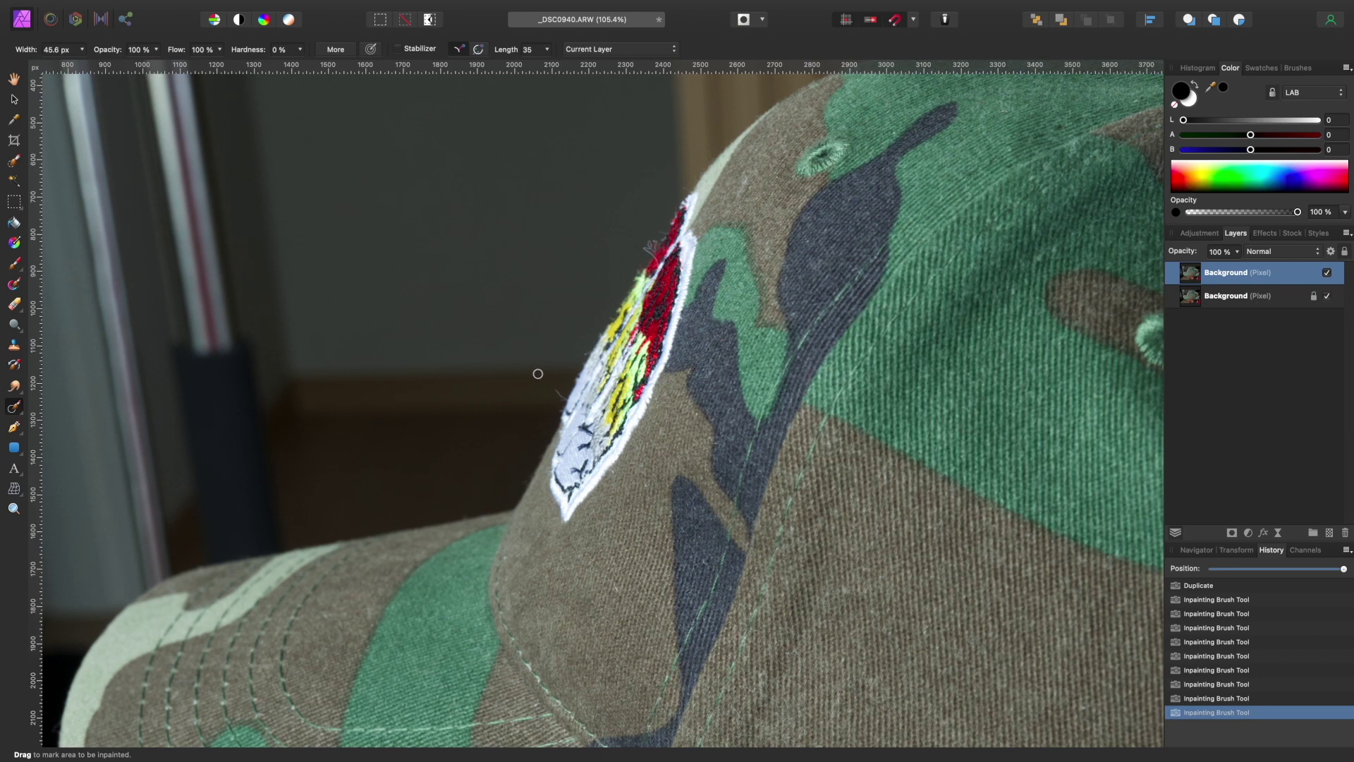
left_click_drag(561, 392, 557, 394)
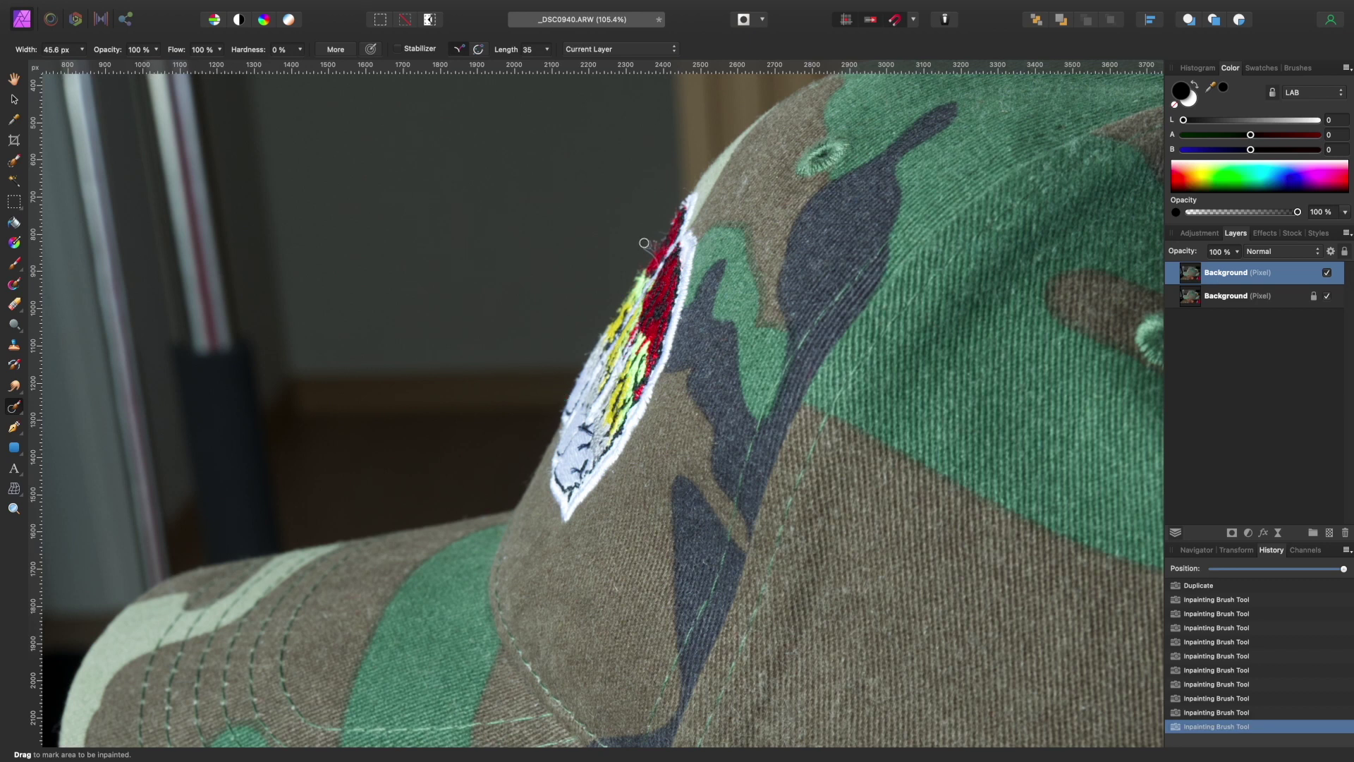
left_click_drag(651, 243, 666, 236)
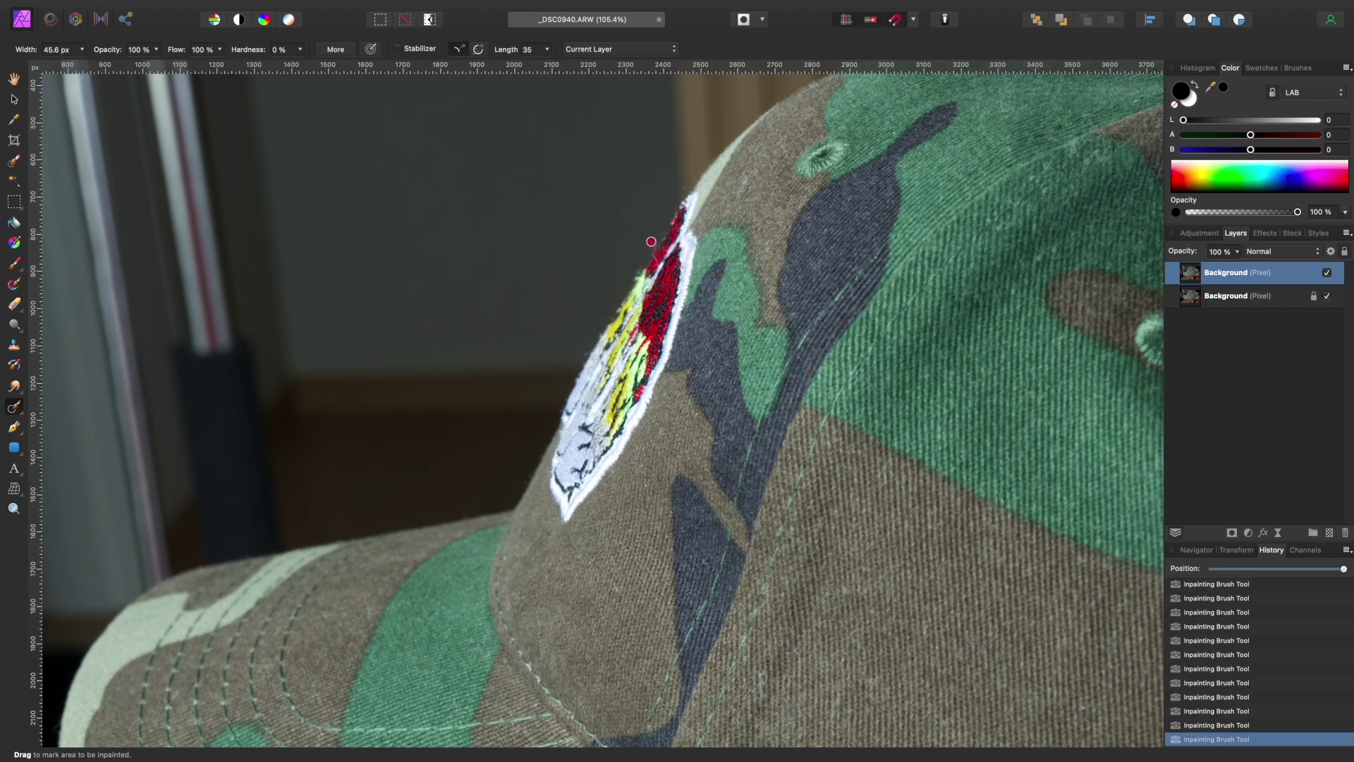
Examine the cap's crown, side and yellow rear badge for remaining lint and loose threads, with the inpainting brush reduced to 33 px
scroll(676, 230, "down", 10)
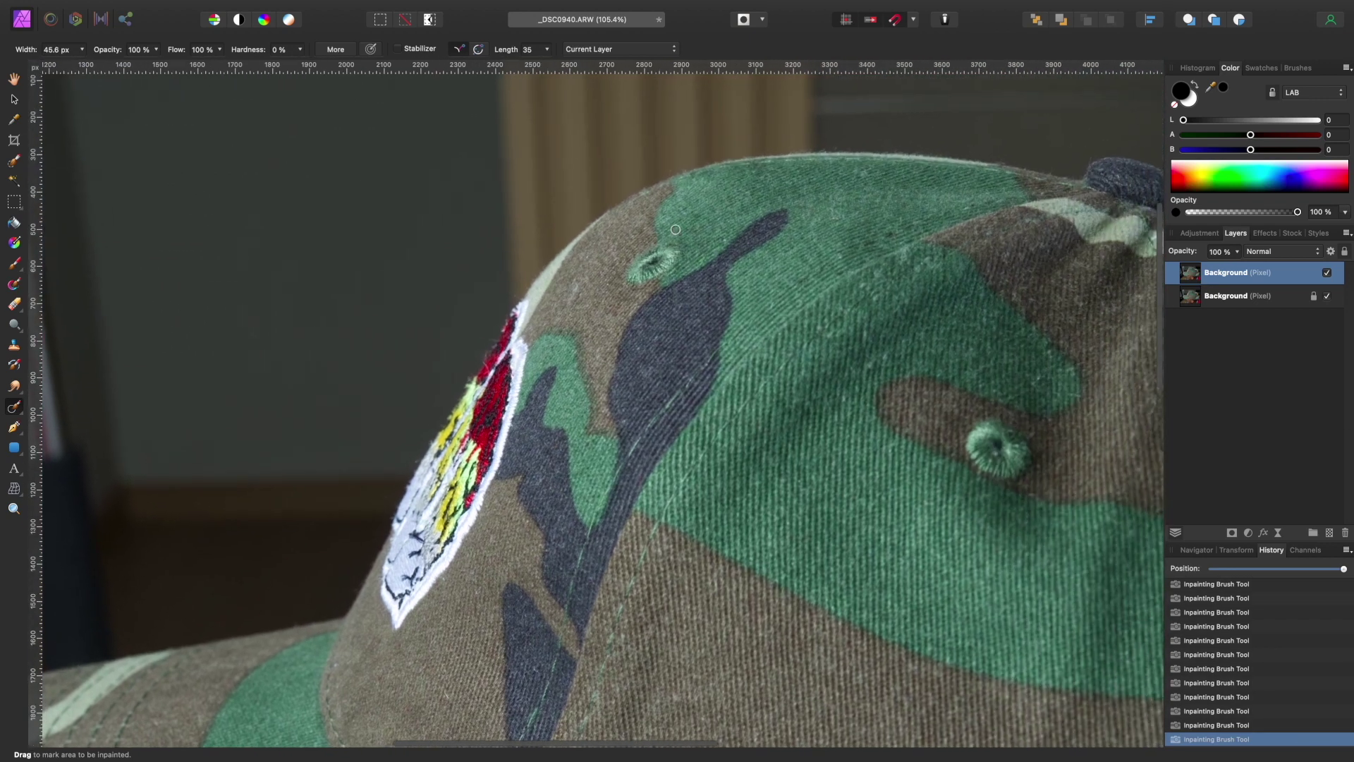
scroll(624, 263, "down", 3)
scroll(624, 263, "right", 3)
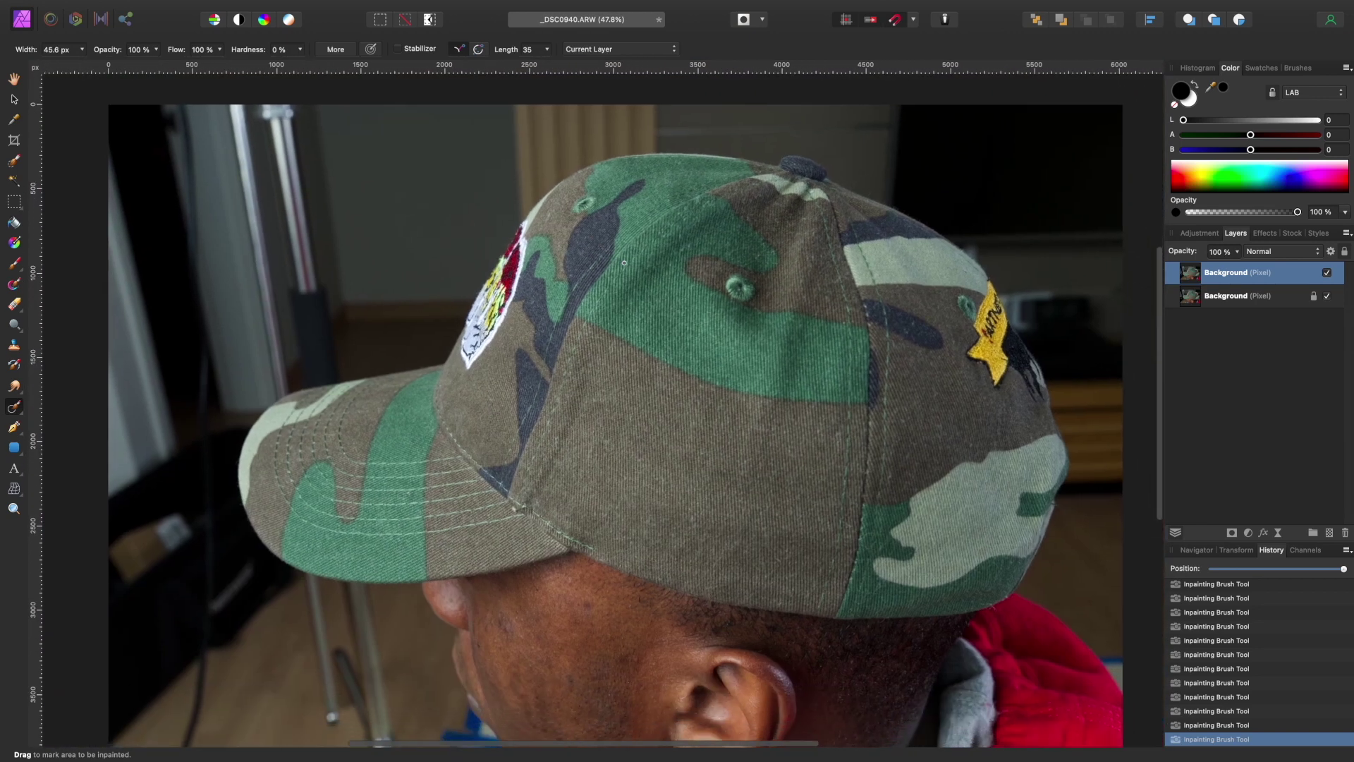
scroll(624, 263, "up", 8)
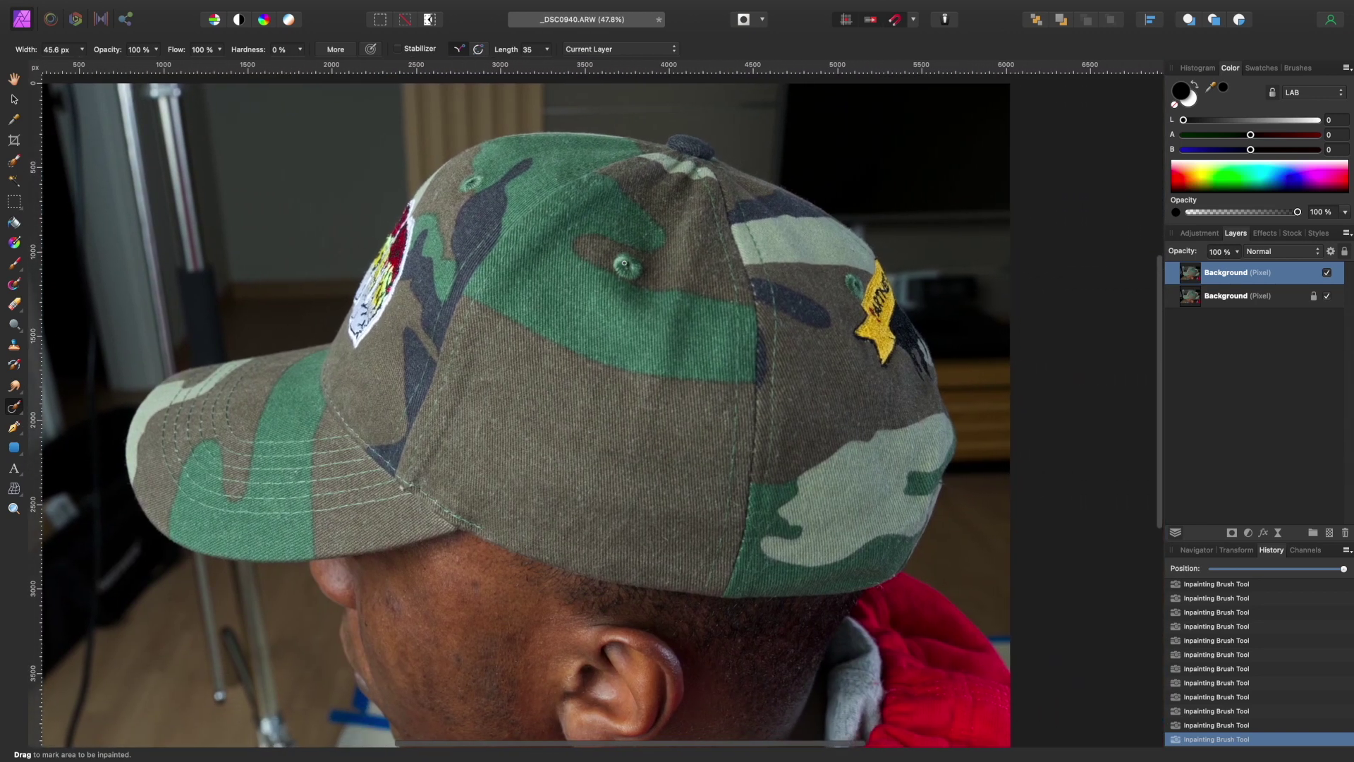
scroll(624, 263, "right", 15)
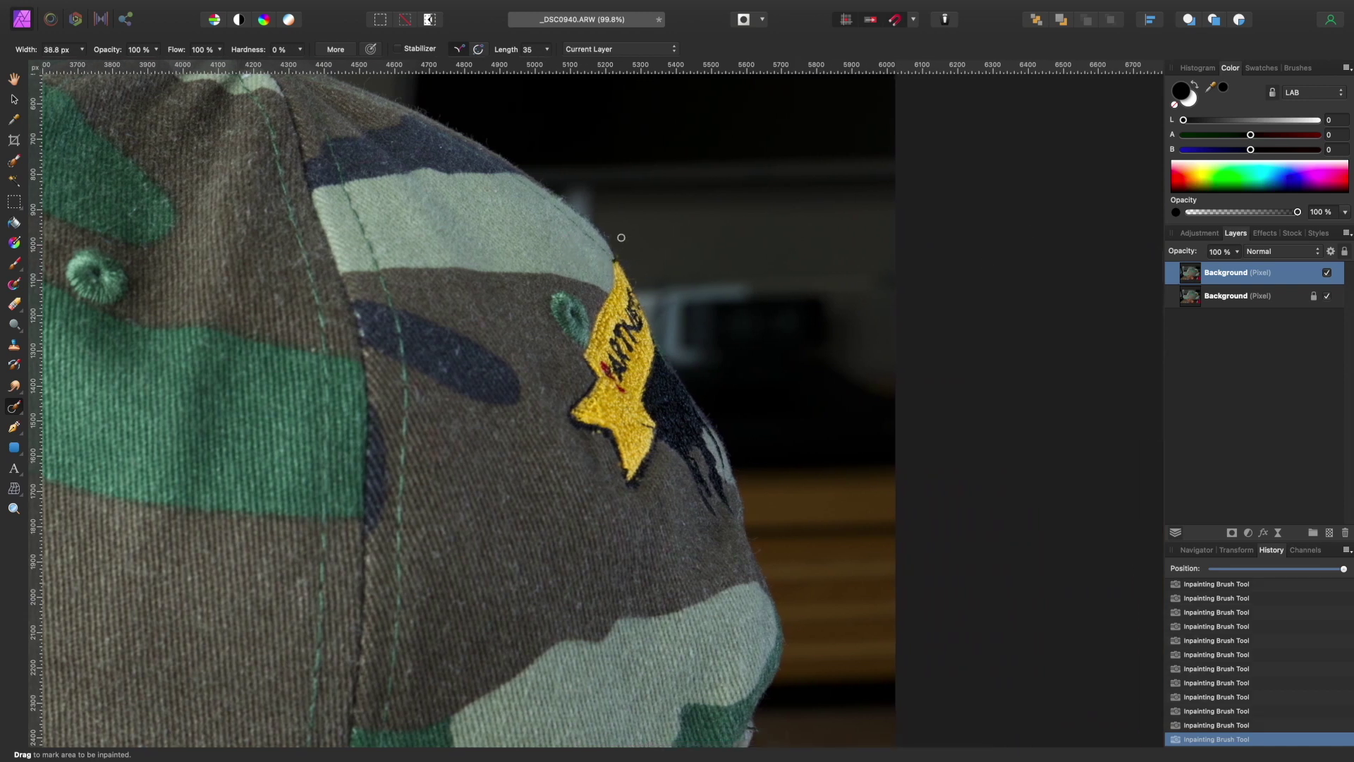
key("bracketleft")
scroll(622, 237, "down", 6)
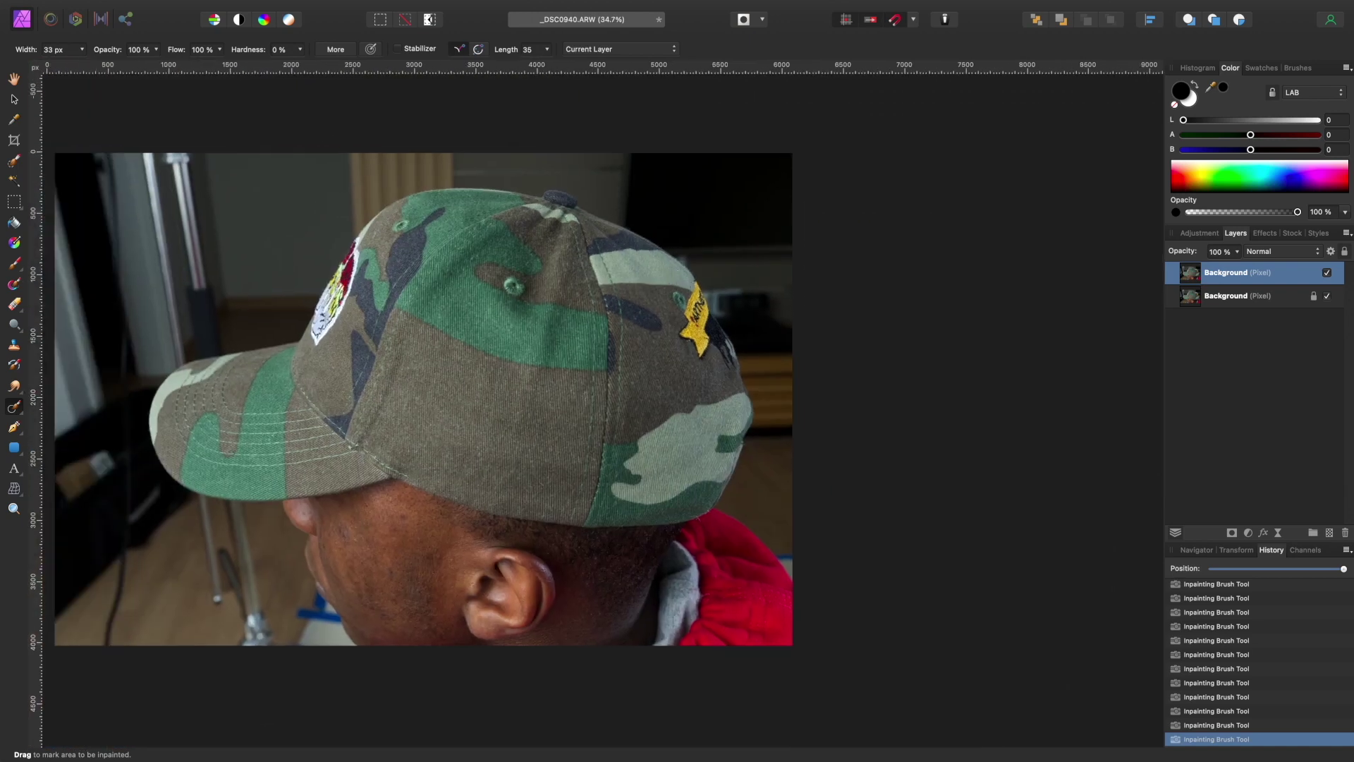
scroll(595, 265, "up", 3)
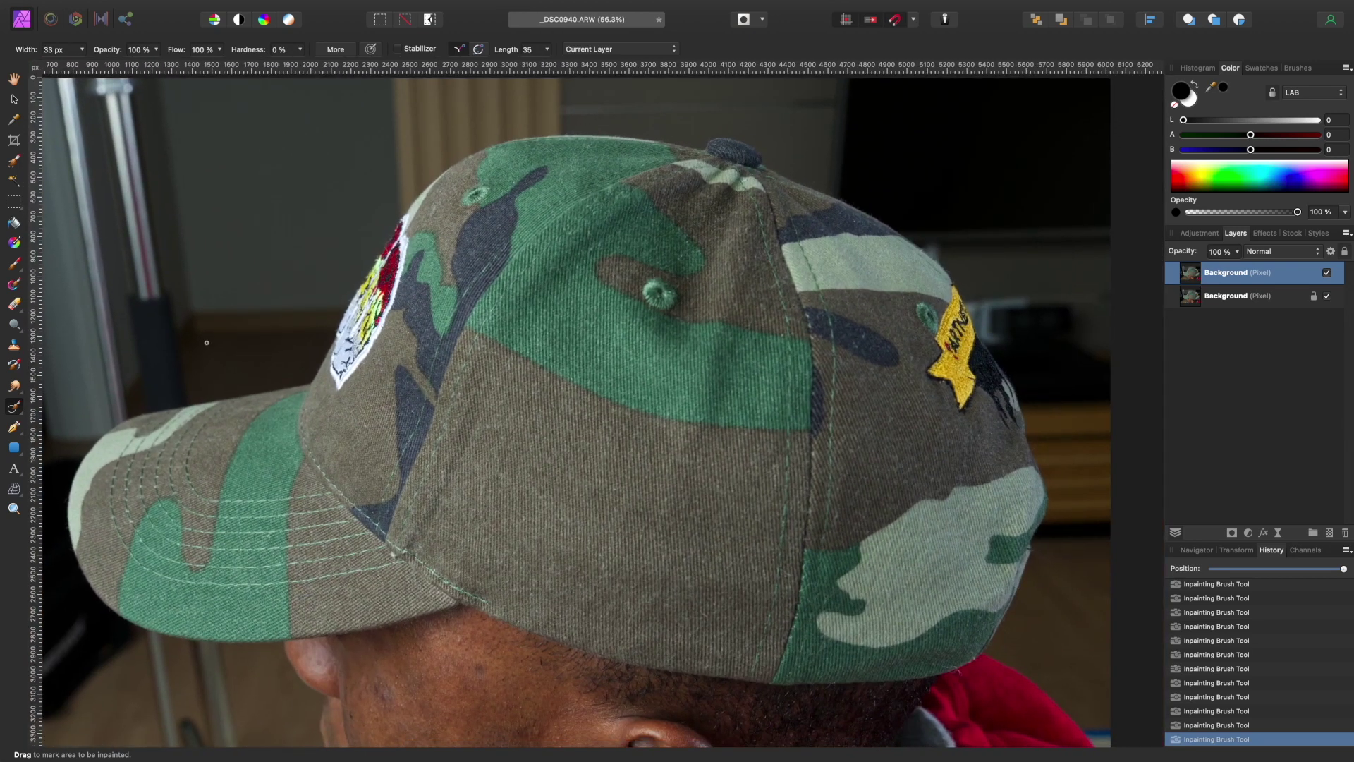
Select the whole cap, from brim to back panels, using the Selection Brush at a width of 192 px with edge snapping
left_click(13, 164)
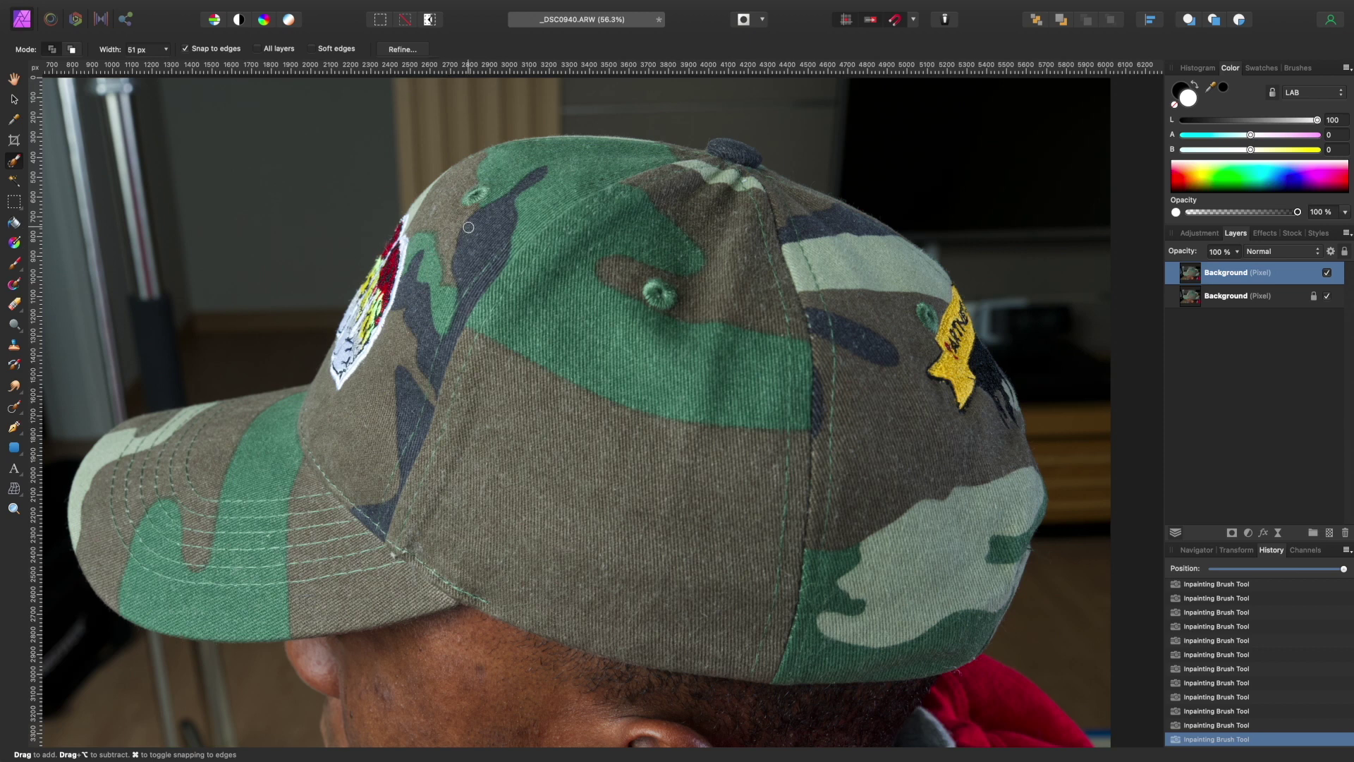
key("super+0")
scroll(483, 216, "left", 2)
scroll(484, 216, "up", 1)
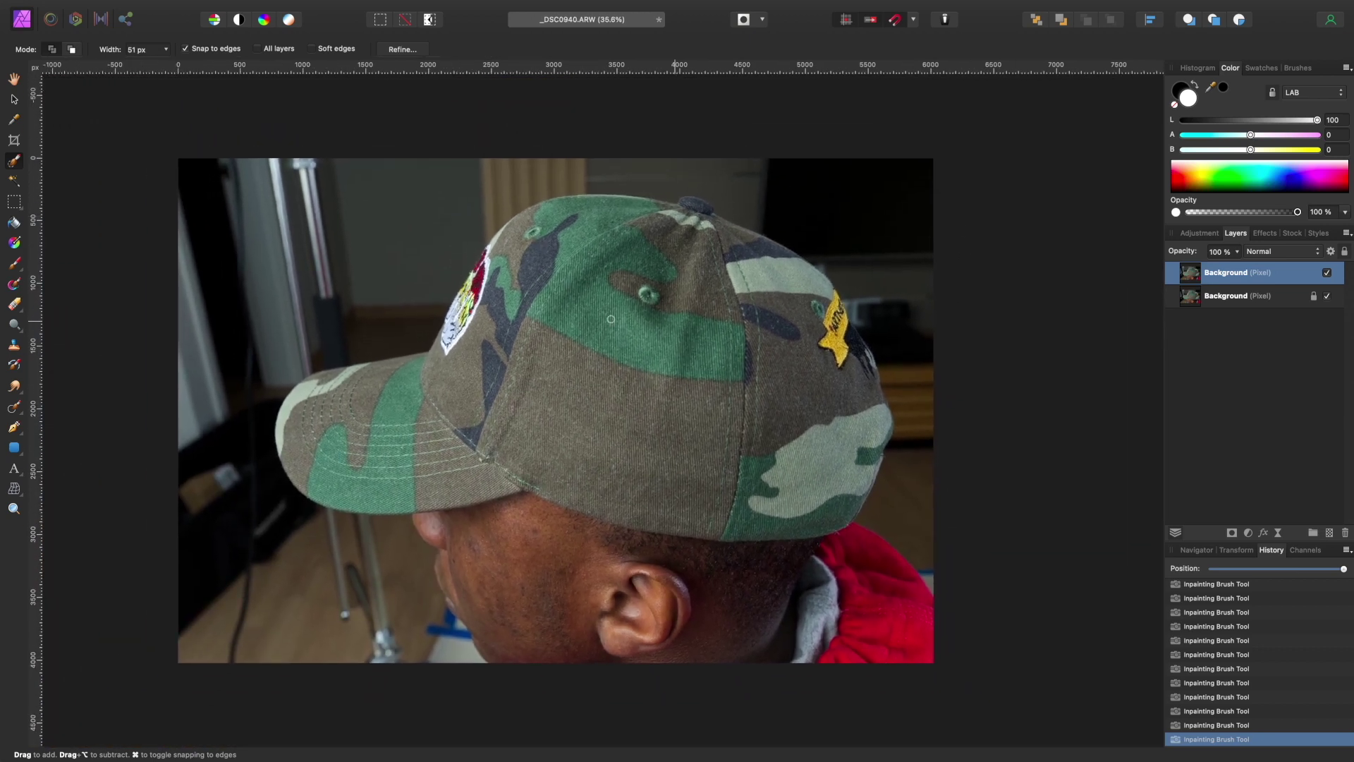
key("bracketleft")
key("bracketright")
key("bracketright")
key("bracketright")
key("bracketright")
key("bracketright")
key("bracketright")
key("bracketright")
key("bracketright")
key("bracketright")
mouse_move(586, 218)
left_mouse_down()
mouse_move(586, 230)
mouse_move(554, 223)
left_mouse_up()
mouse_move(339, 396)
left_mouse_down()
mouse_move(318, 435)
mouse_move(323, 463)
mouse_move(415, 481)
mouse_move(412, 435)
mouse_move(391, 425)
mouse_move(467, 431)
mouse_move(478, 399)
left_mouse_up()
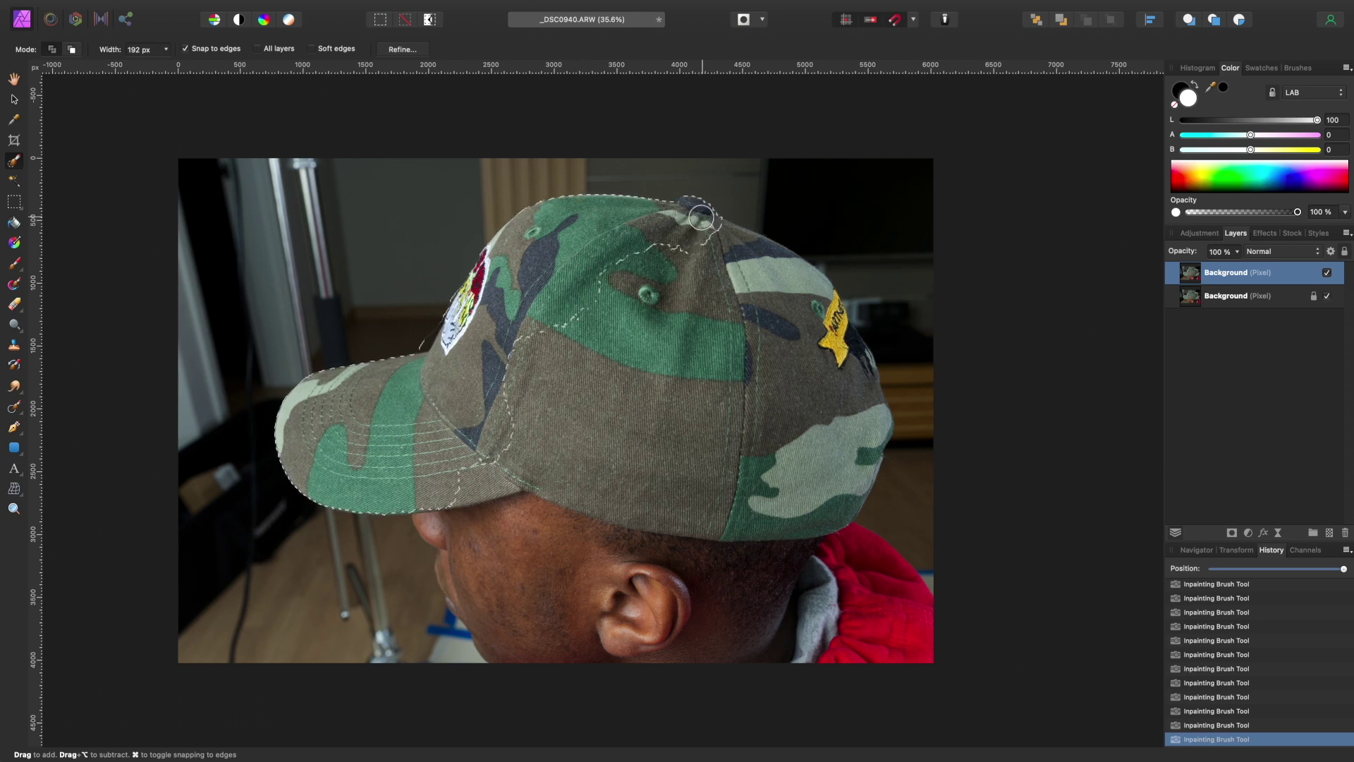
mouse_move(798, 305)
left_mouse_down()
mouse_move(824, 336)
mouse_move(826, 309)
mouse_move(866, 426)
mouse_move(872, 401)
mouse_move(874, 414)
mouse_move(838, 502)
mouse_move(792, 517)
mouse_move(669, 521)
mouse_move(517, 460)
mouse_move(454, 491)
mouse_move(566, 430)
mouse_move(524, 426)
mouse_move(631, 348)
mouse_move(657, 308)
mouse_move(705, 296)
mouse_move(806, 355)
mouse_move(801, 409)
mouse_move(678, 423)
left_mouse_up()
Subtract the skin and hair below the cap's lower edge from the selection, with the brush width reduced to 62 px
scroll(680, 423, "down", 4)
scroll(679, 423, "up", 6)
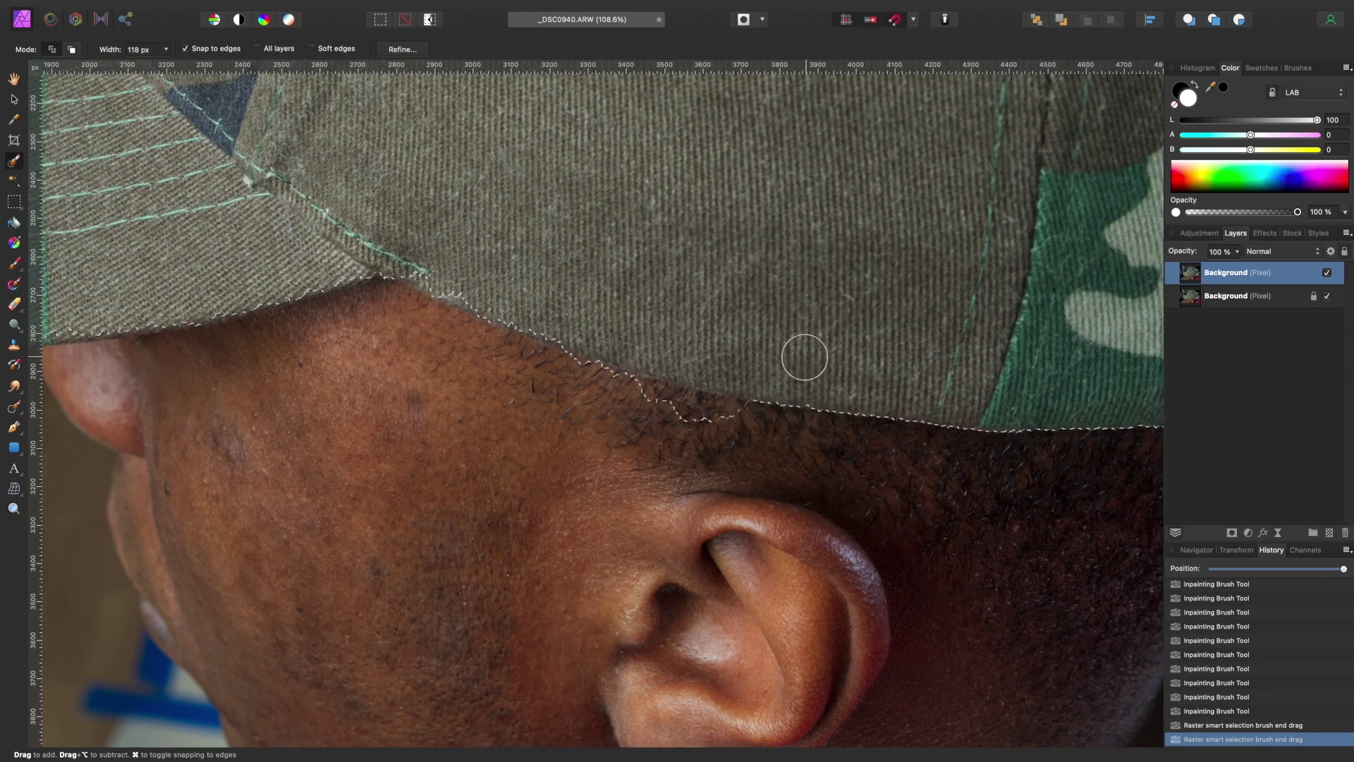
key("bracketleft")
key("bracketleft")
key("bracketleft")
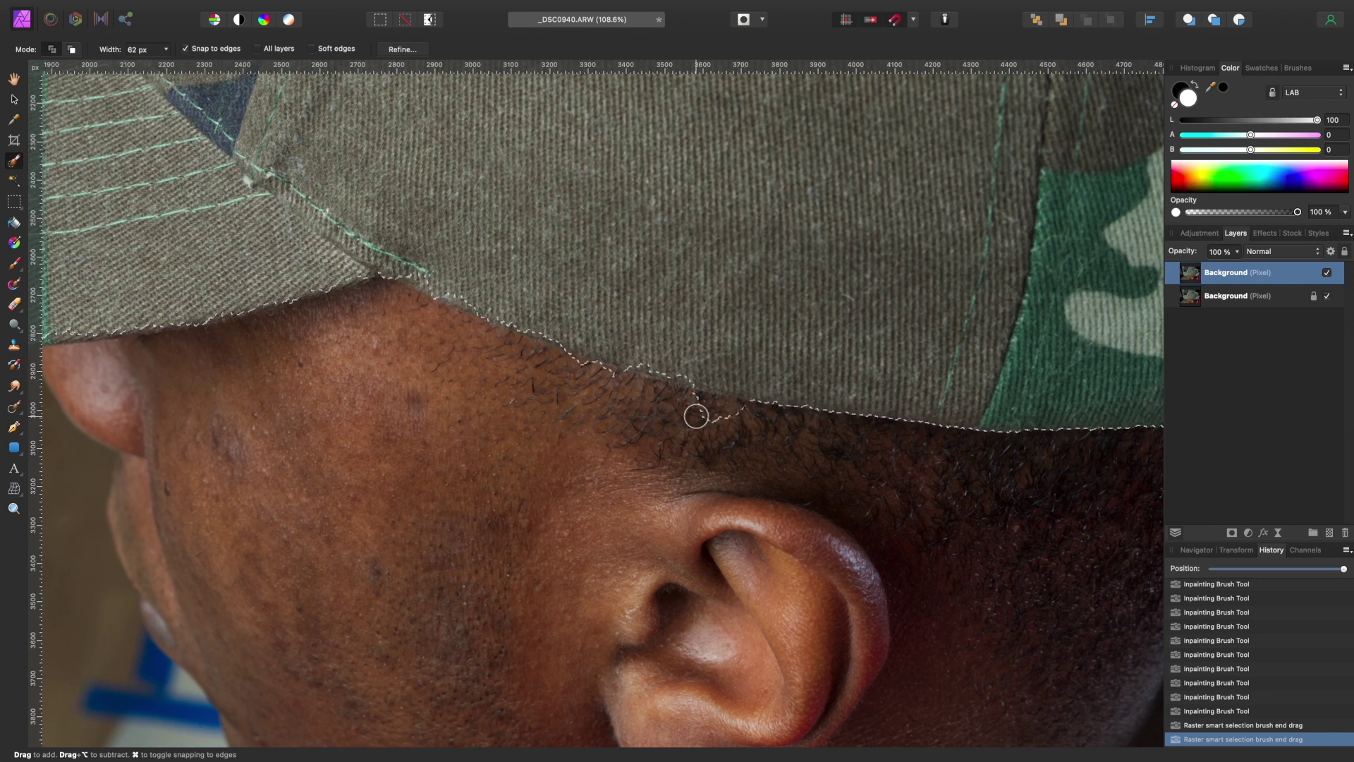
left_click_drag(726, 424, 694, 443)
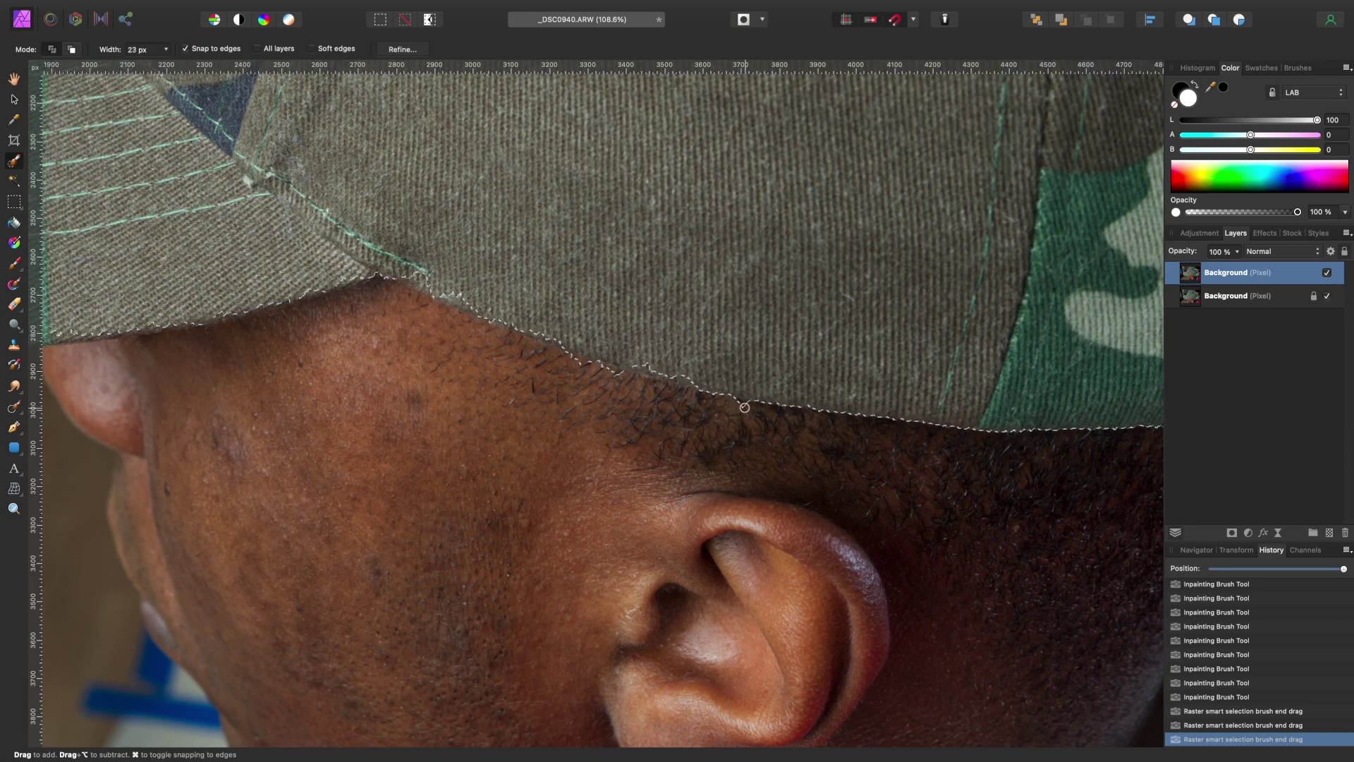
Clean up the selection boundary along the cap's hem above the hairline with a 23 px selection brush
left_click_drag(744, 407, 745, 410)
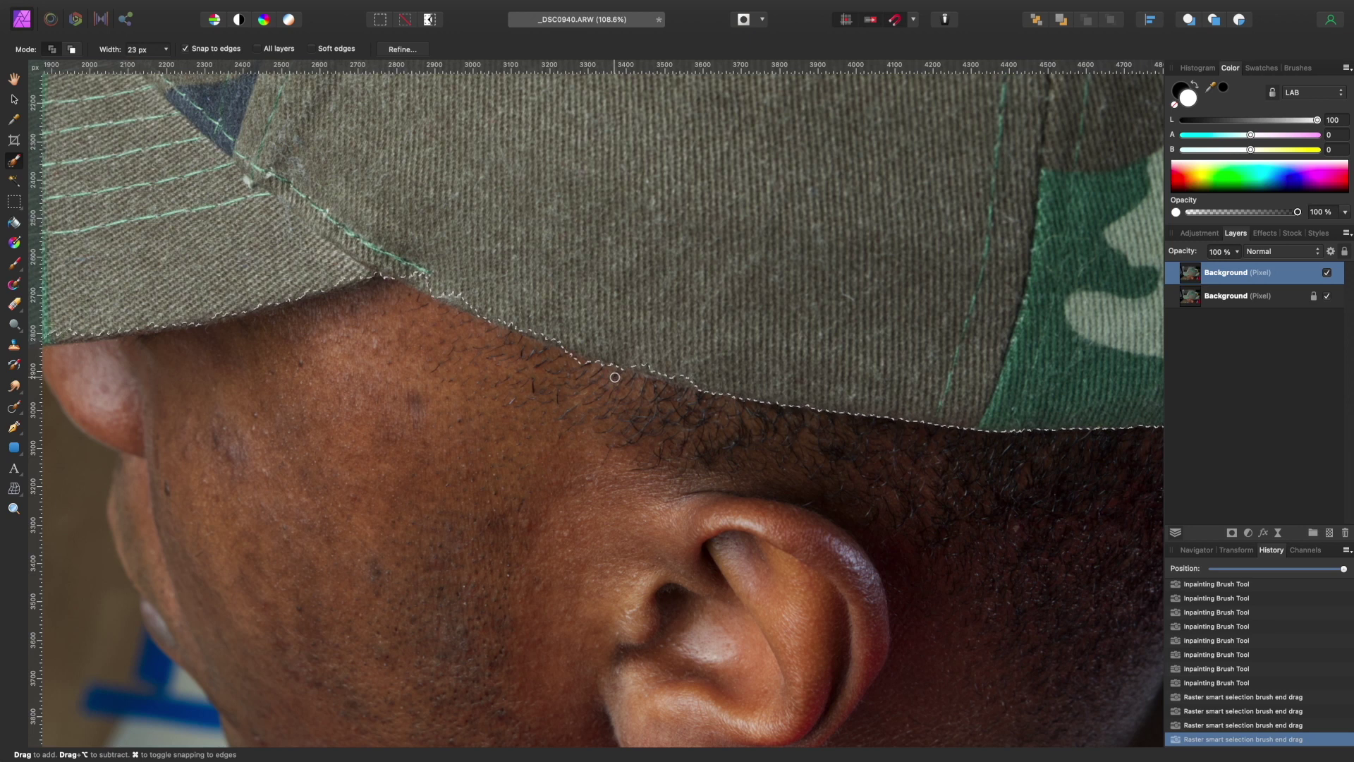
mouse_move(615, 378)
left_mouse_down()
mouse_move(573, 350)
mouse_move(560, 371)
mouse_move(608, 373)
mouse_move(614, 348)
mouse_move(598, 345)
mouse_move(661, 359)
mouse_move(632, 357)
mouse_move(661, 370)
left_mouse_up()
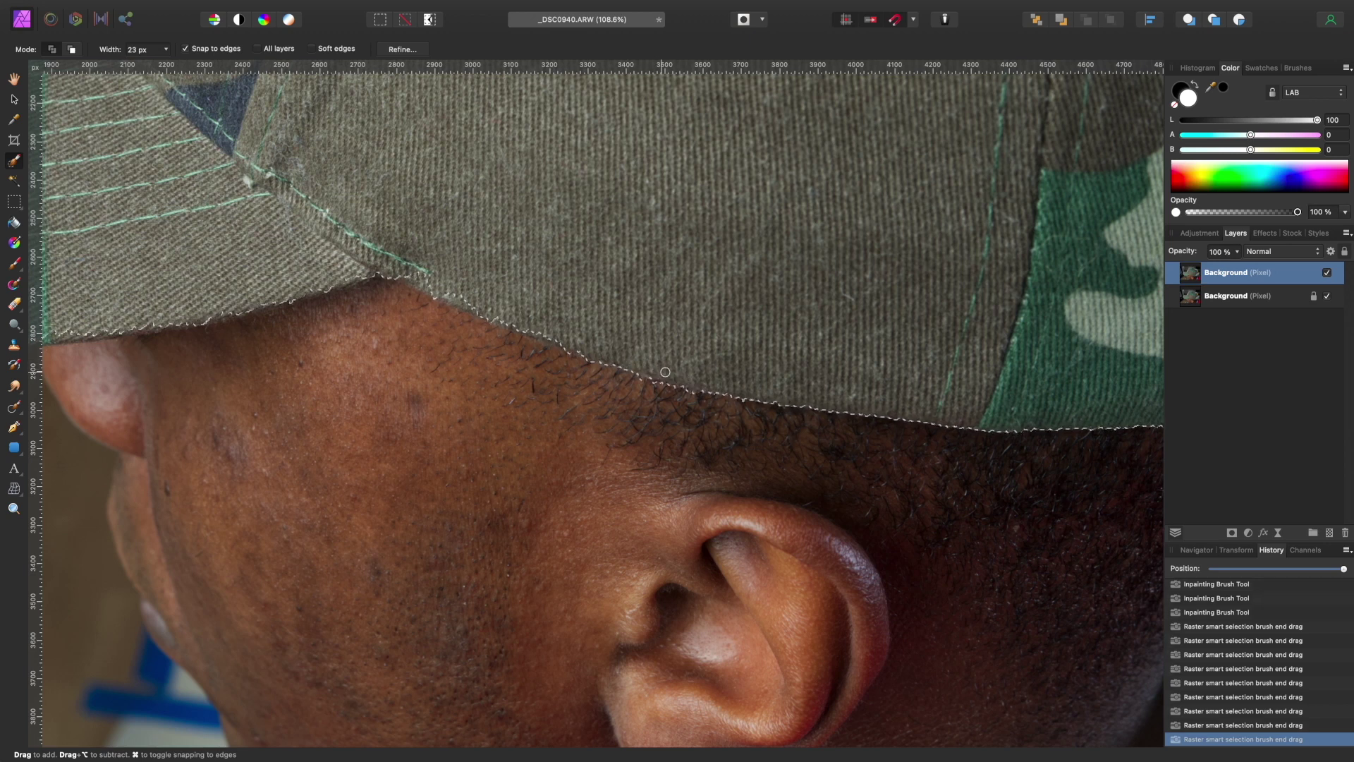
left_click(665, 371)
left_click(425, 270)
left_click(417, 266)
Examine the selection outline around the brim, front patch, crown and back of the cap for errors
scroll(489, 283, "left", 5)
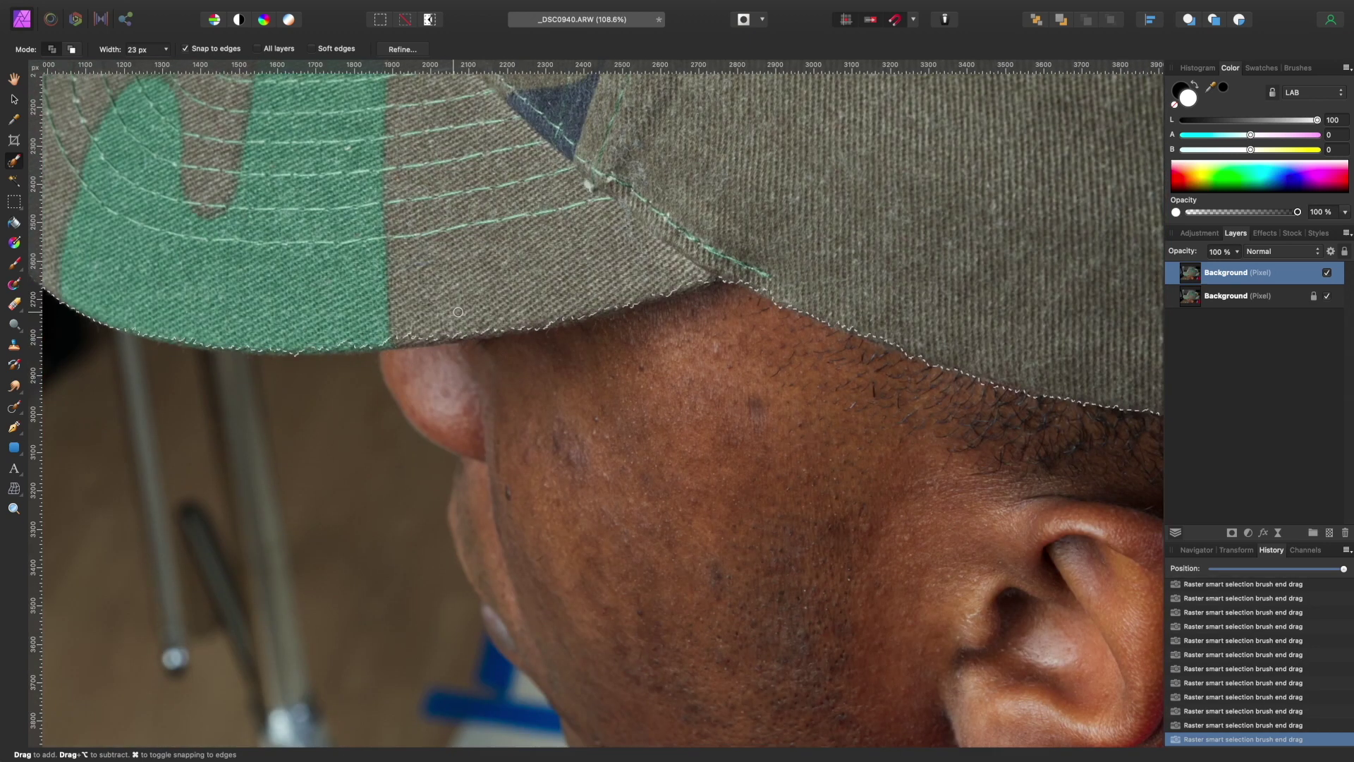
scroll(719, 266, "left", 5)
scroll(718, 266, "down", 1)
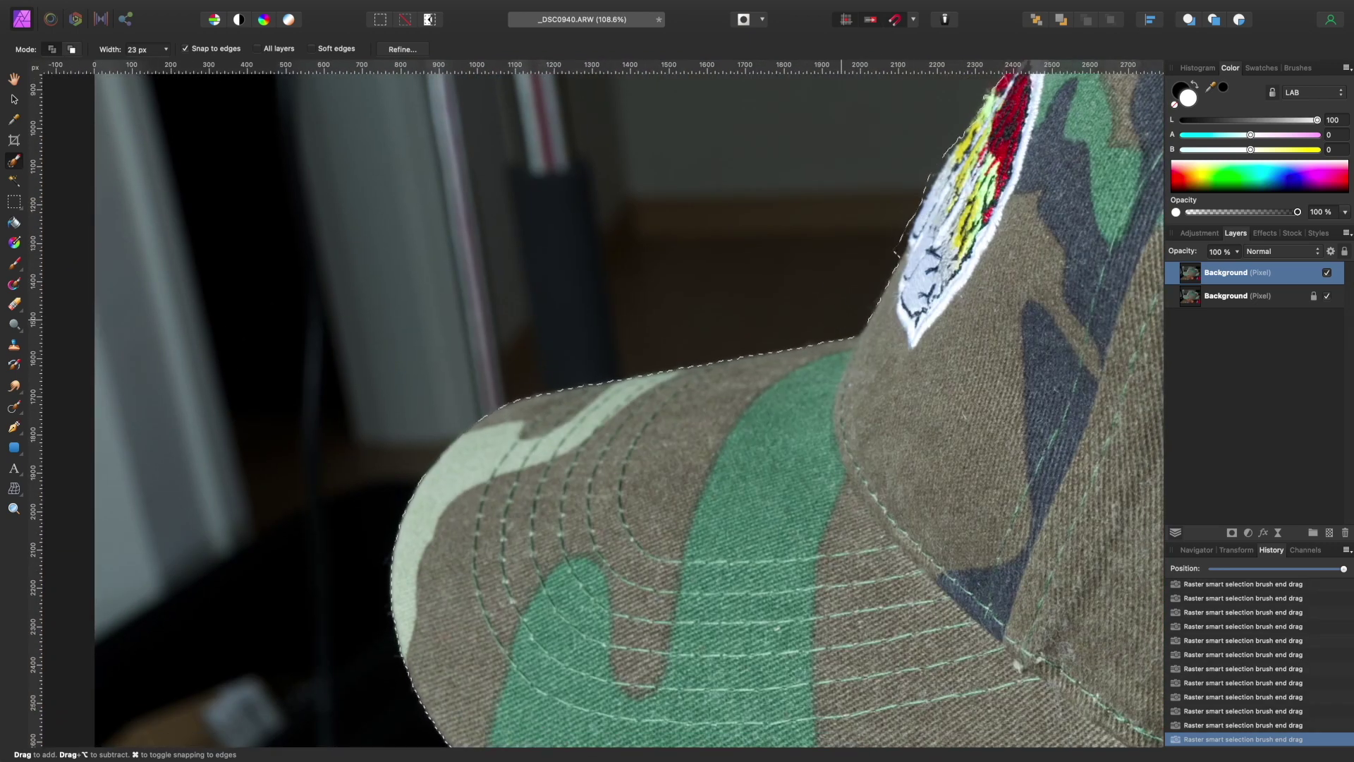
scroll(664, 354, "right", 5)
scroll(664, 354, "up", 4)
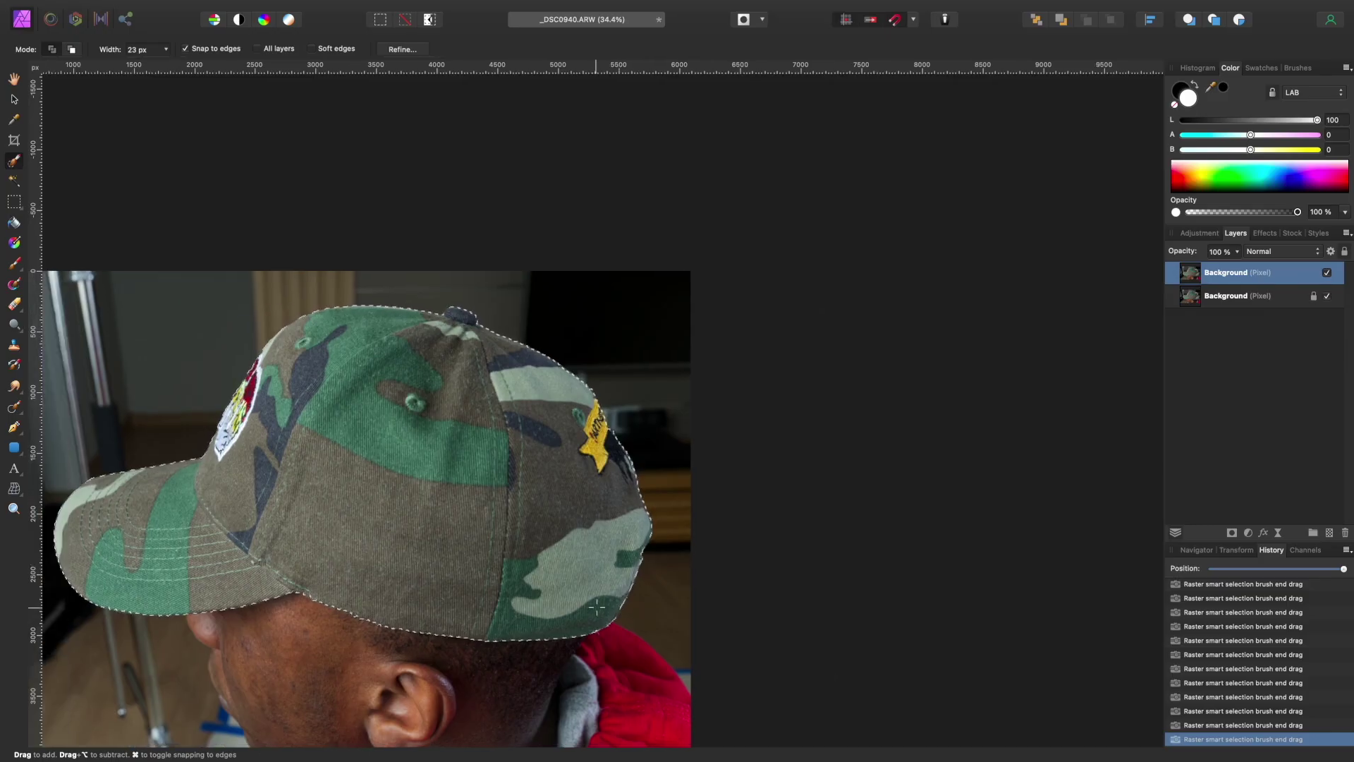
scroll(597, 606, "up", 2)
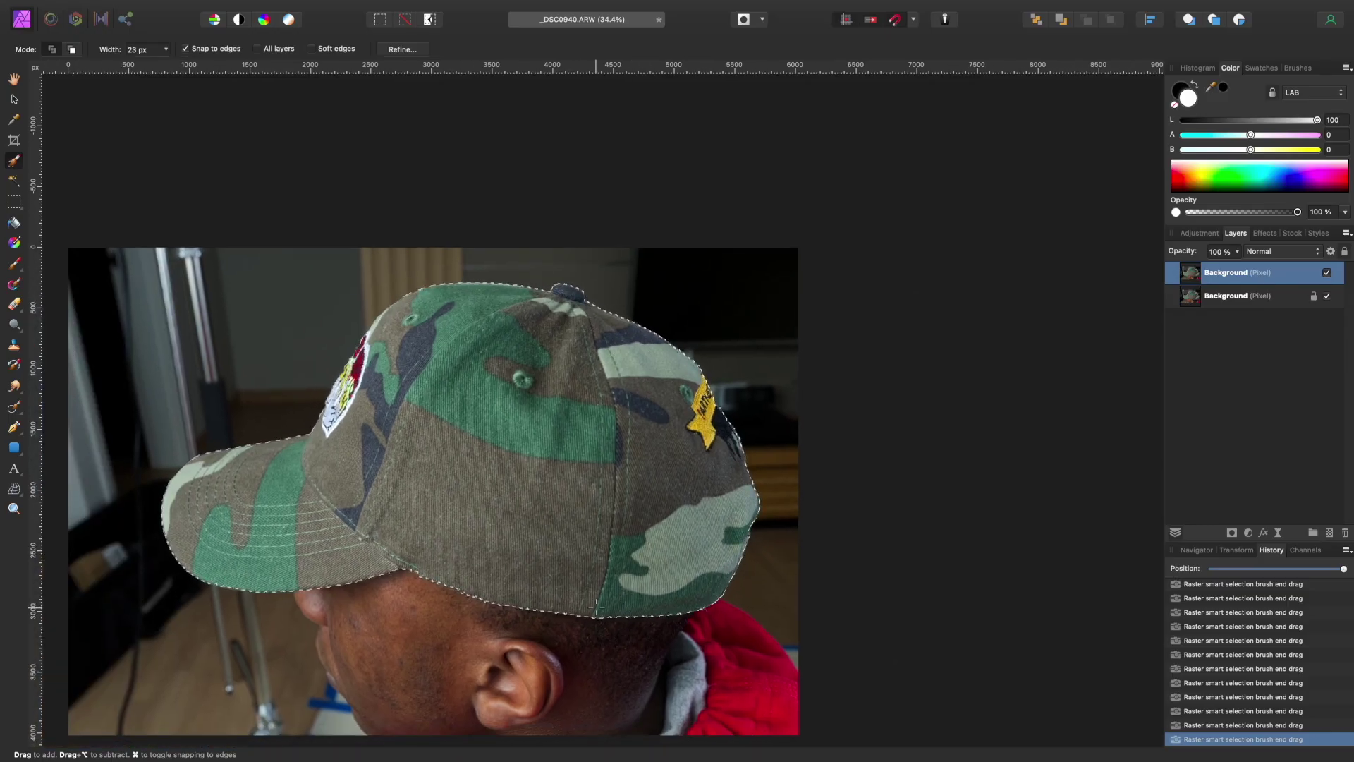
scroll(596, 607, "left", 2)
scroll(597, 607, "down", 1)
scroll(597, 605, "left", 1)
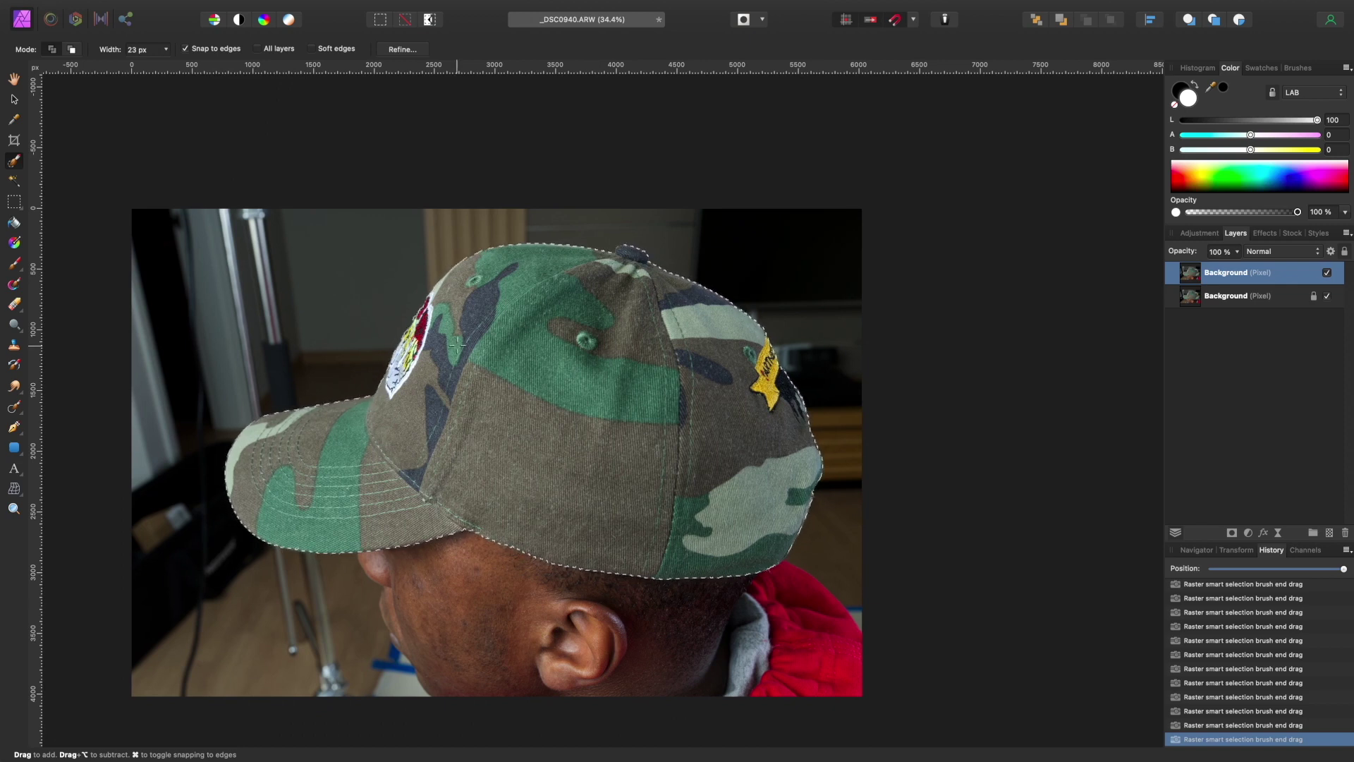
Open the selection refinement for the cap and set its preview to White matte
left_click(399, 49)
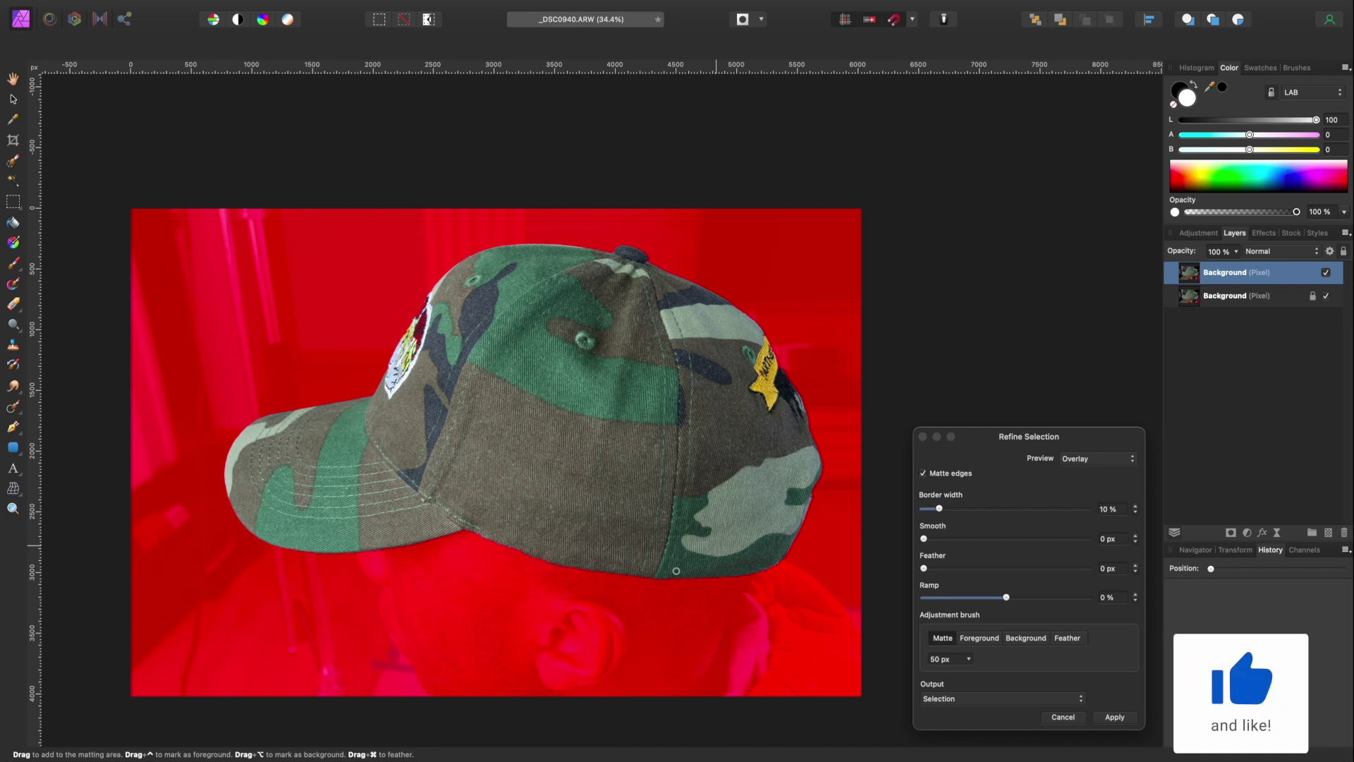
scroll(676, 571, "up", 6)
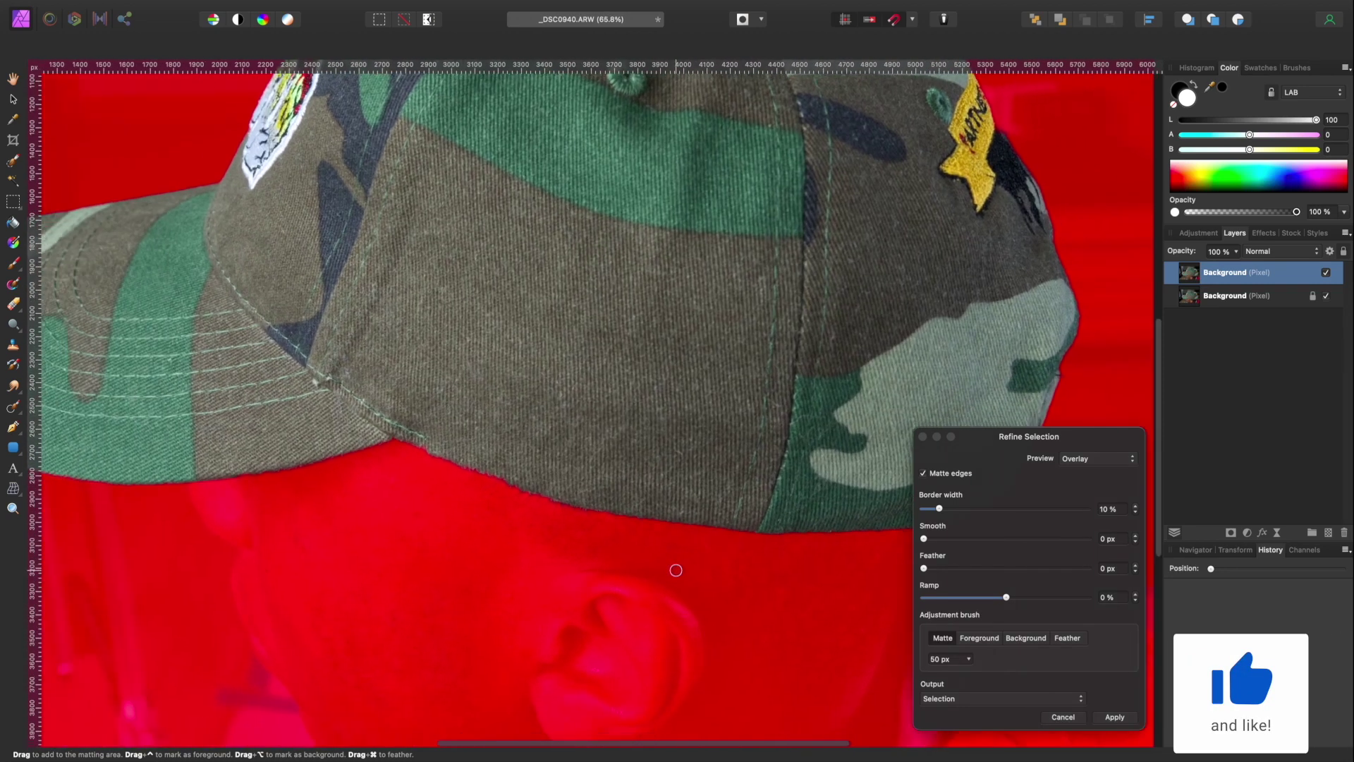
scroll(679, 570, "down", 4)
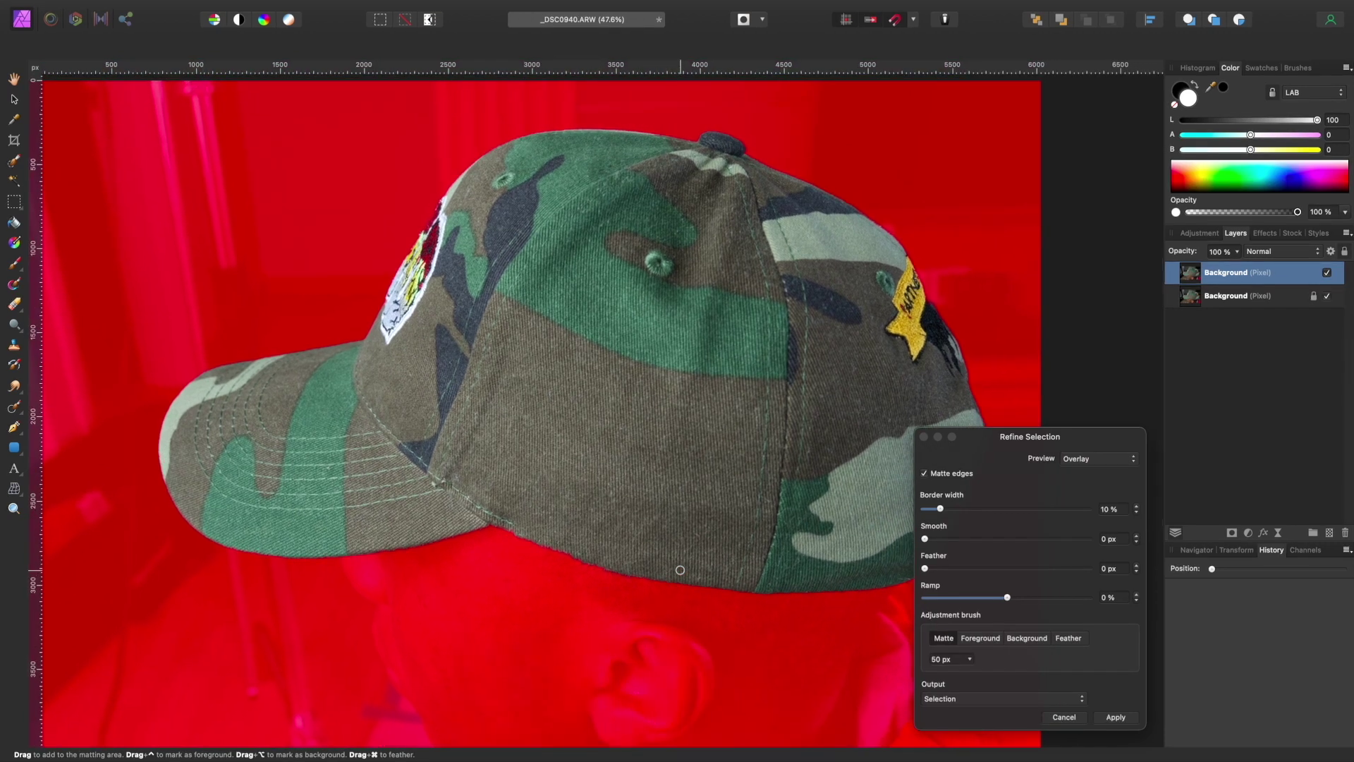
scroll(680, 570, "right", 3)
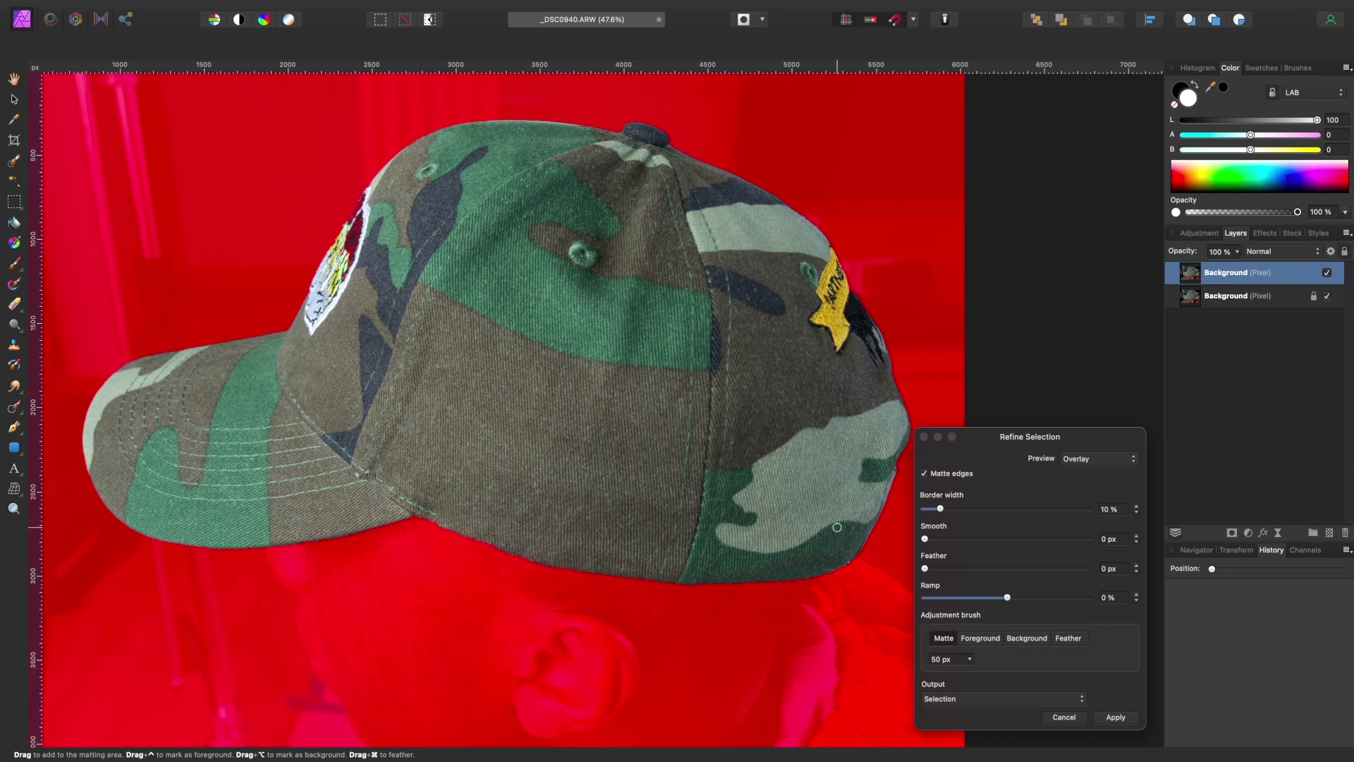
left_click(1133, 459)
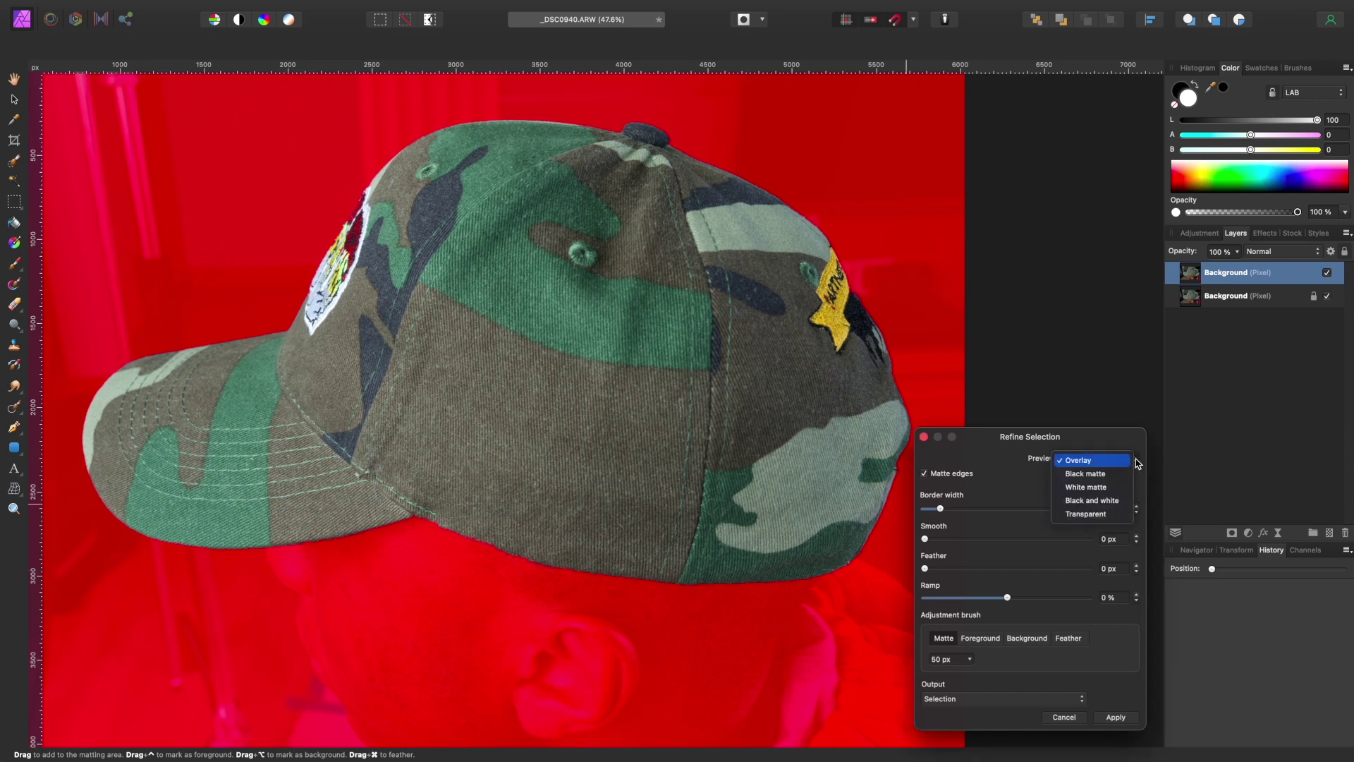
left_click(1105, 488)
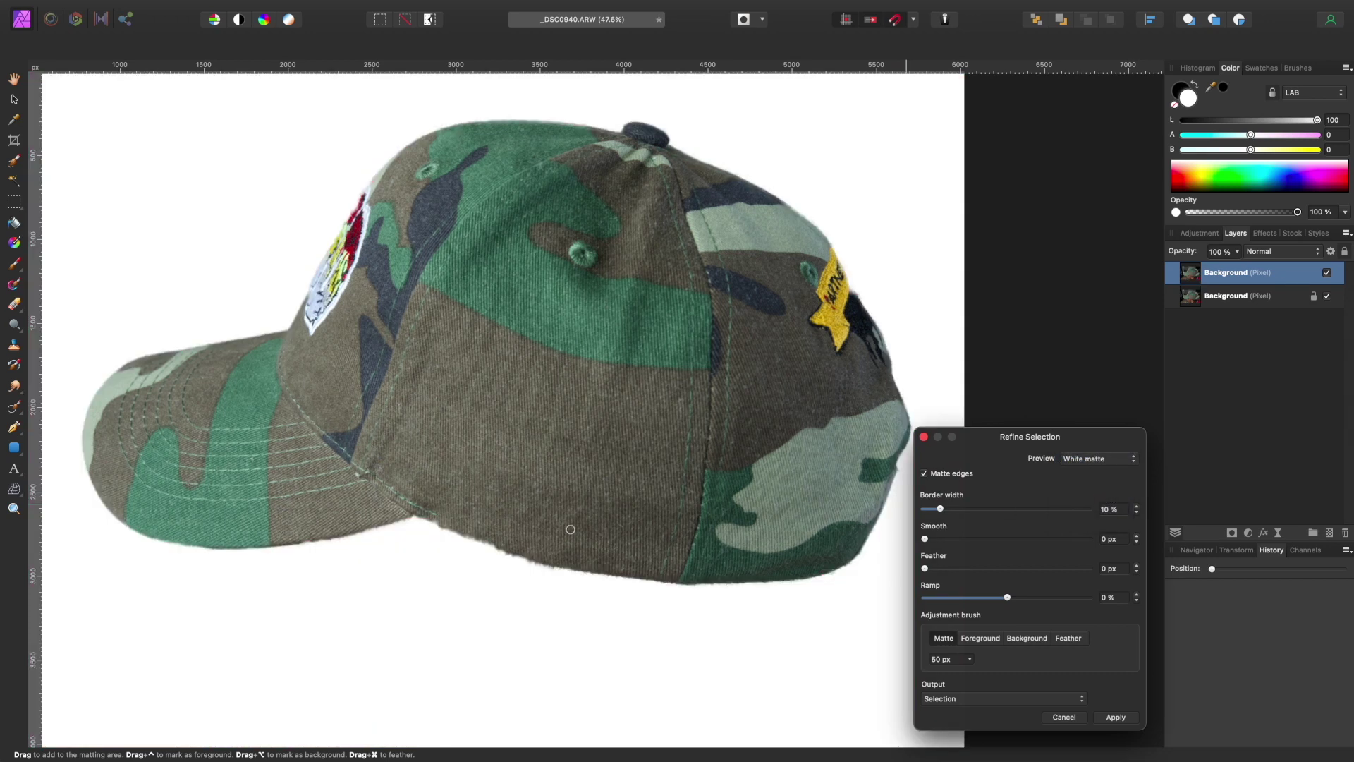
Mark the frayed lower edge of the cap's brown side panel as foreground with the 50 px adjustment brush
scroll(571, 529, "up", 3)
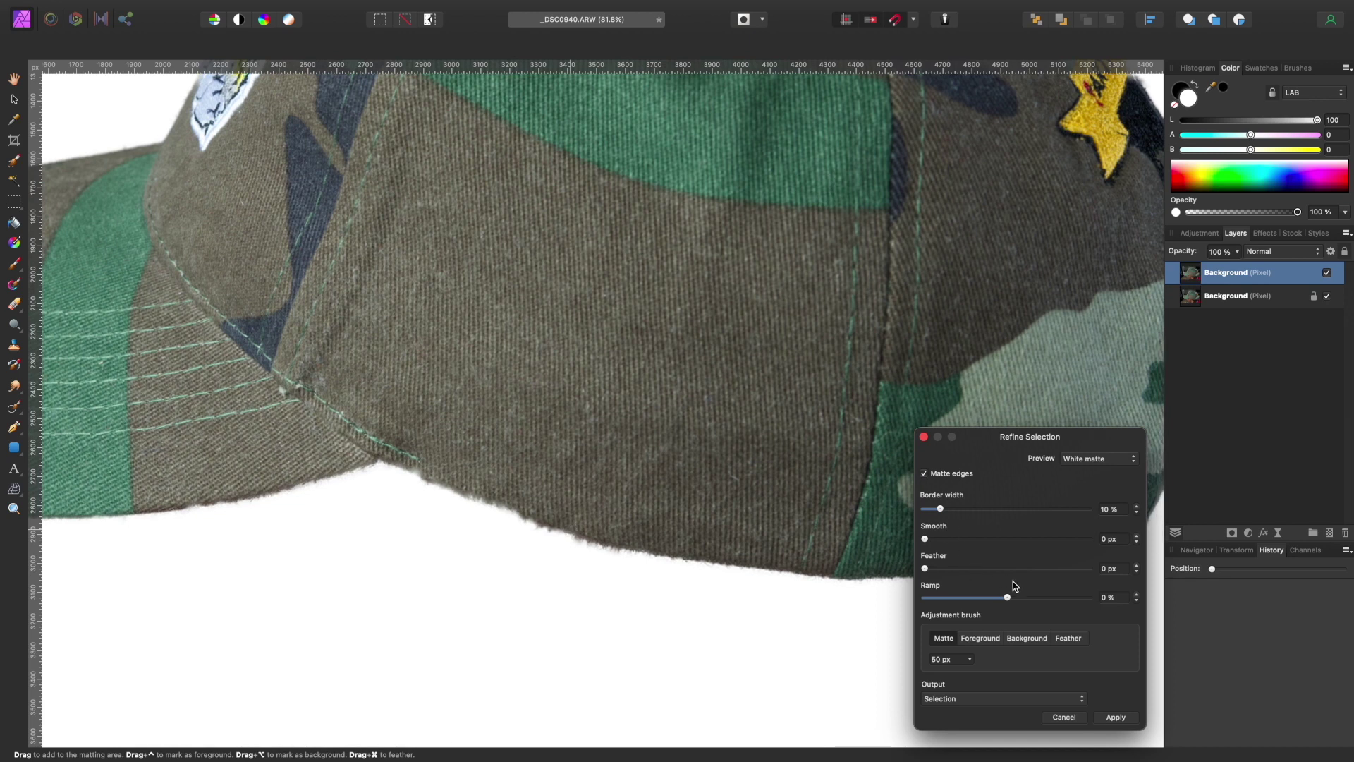
left_click(989, 644)
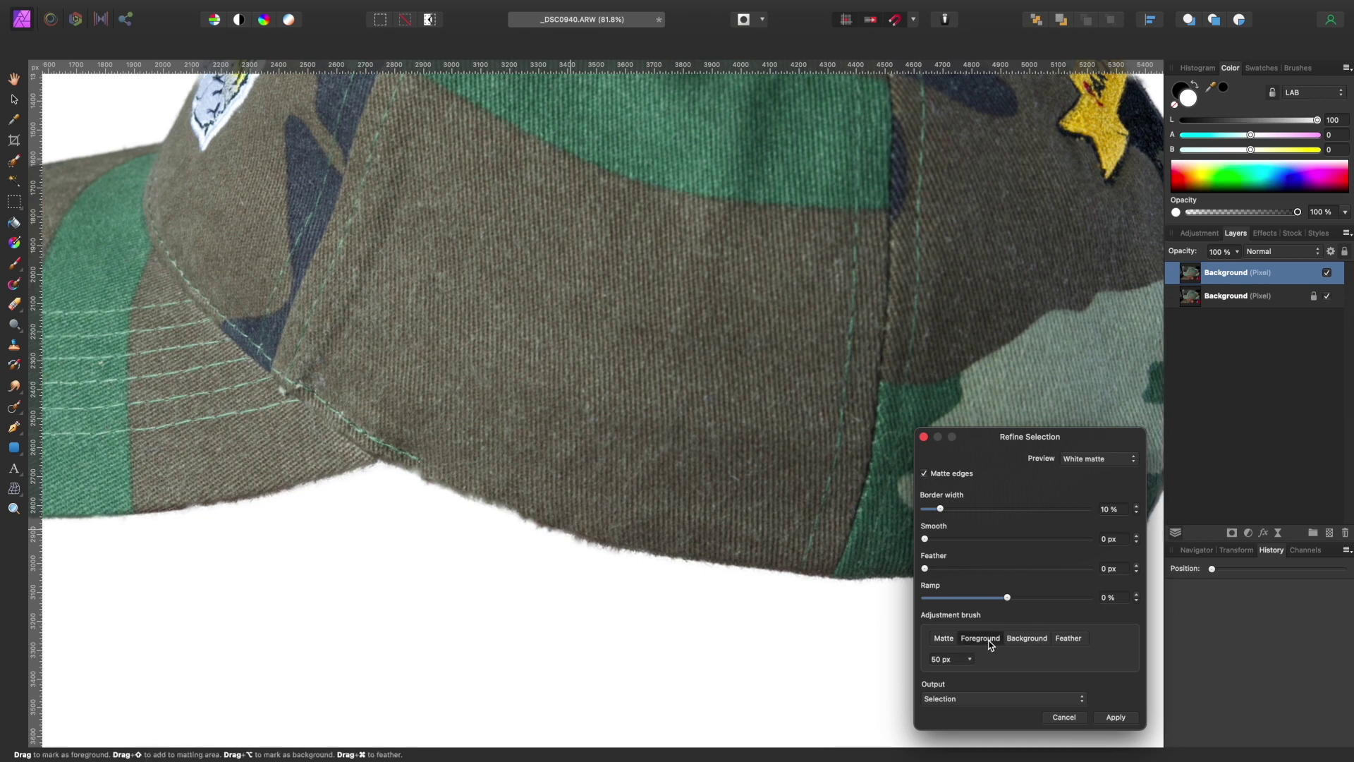
left_click(459, 460)
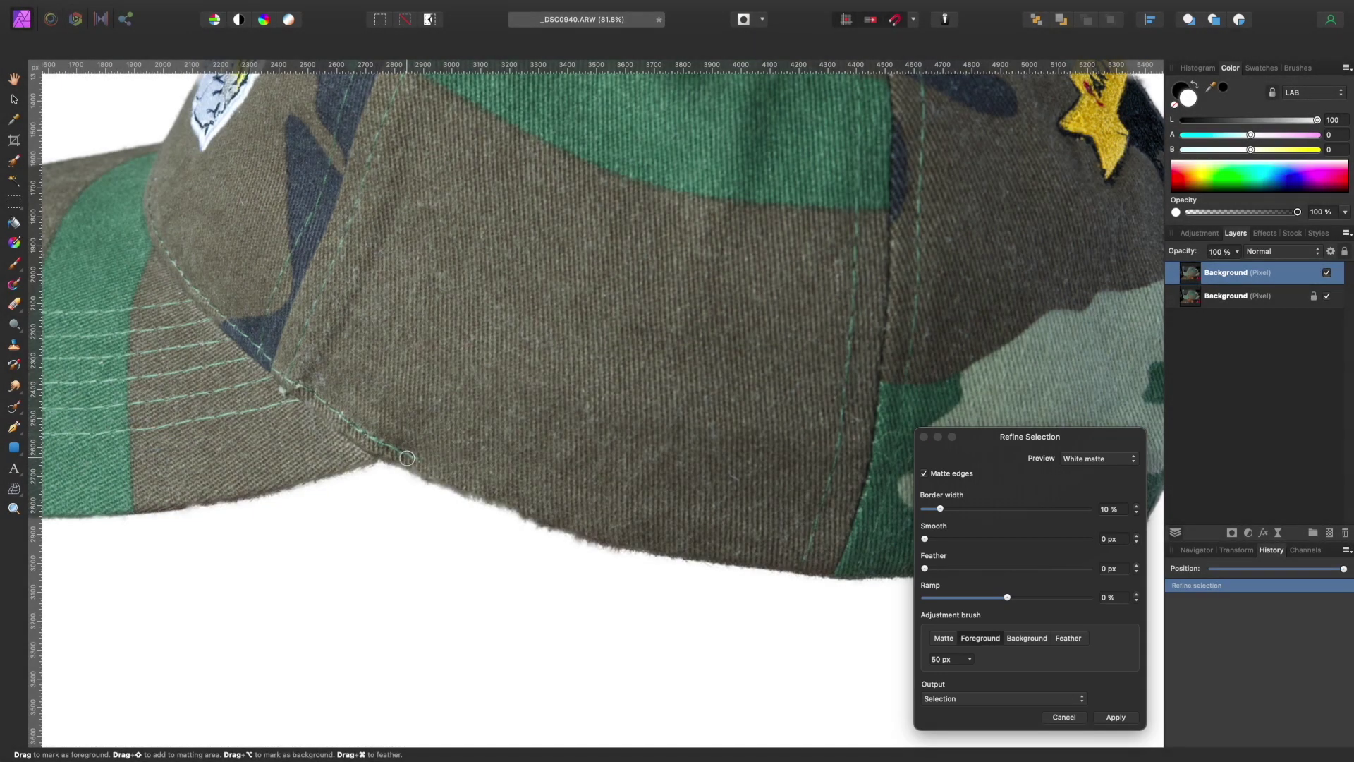
left_click_drag(430, 459, 457, 460)
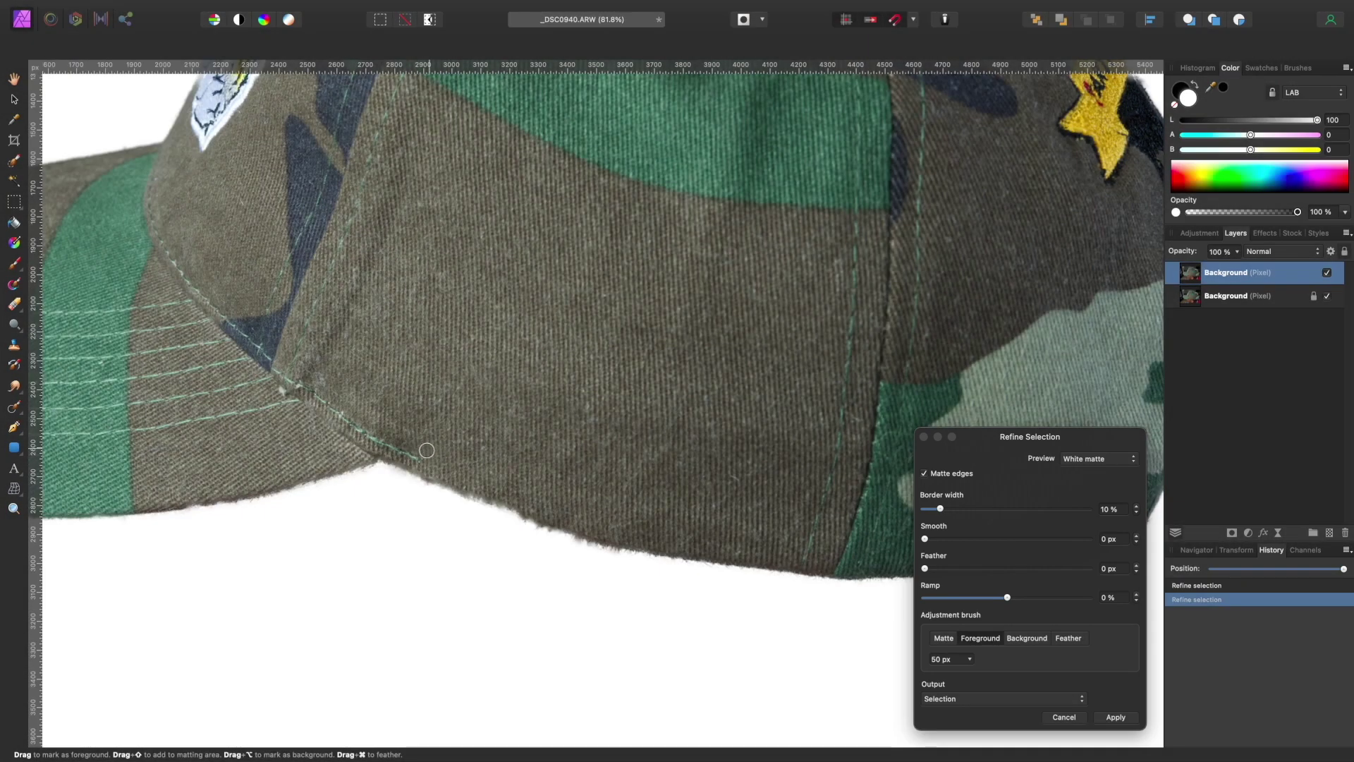
left_click_drag(511, 495, 536, 493)
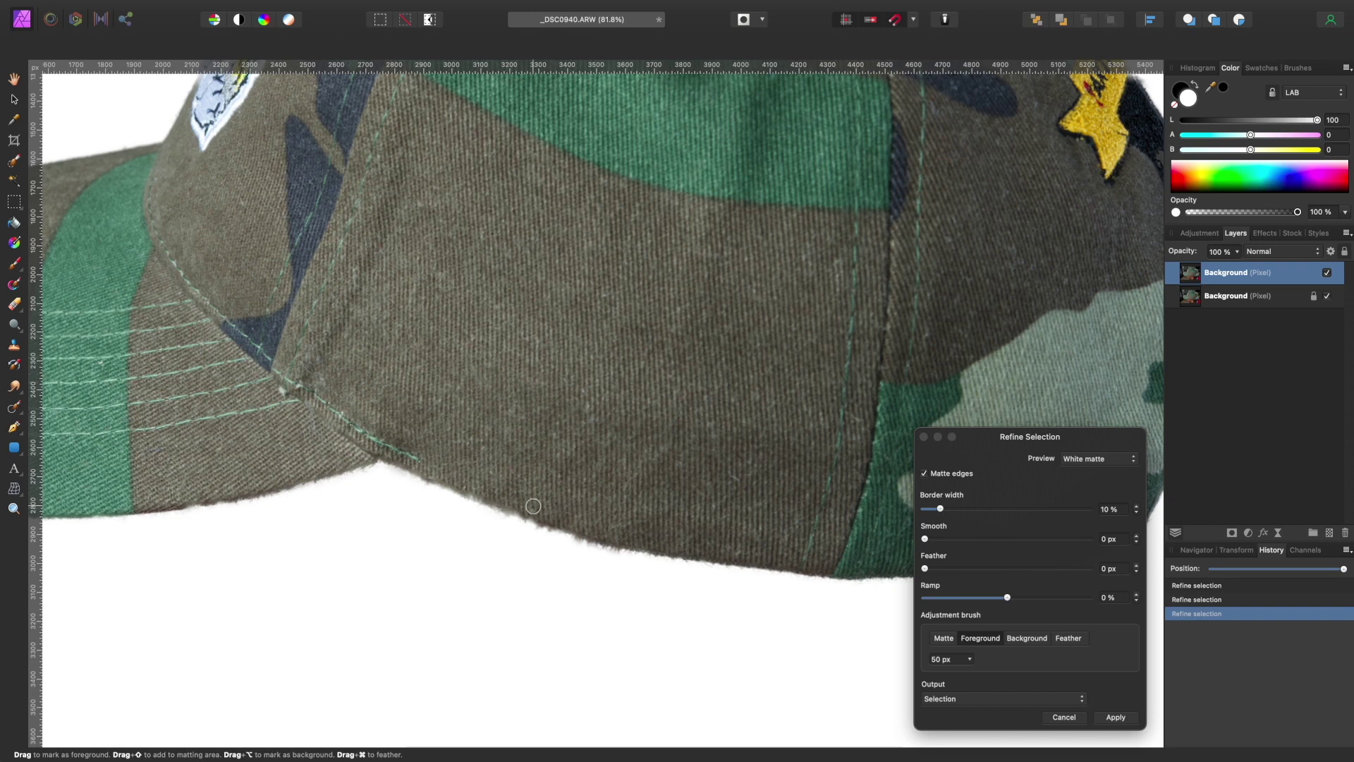
left_click_drag(531, 508, 565, 501)
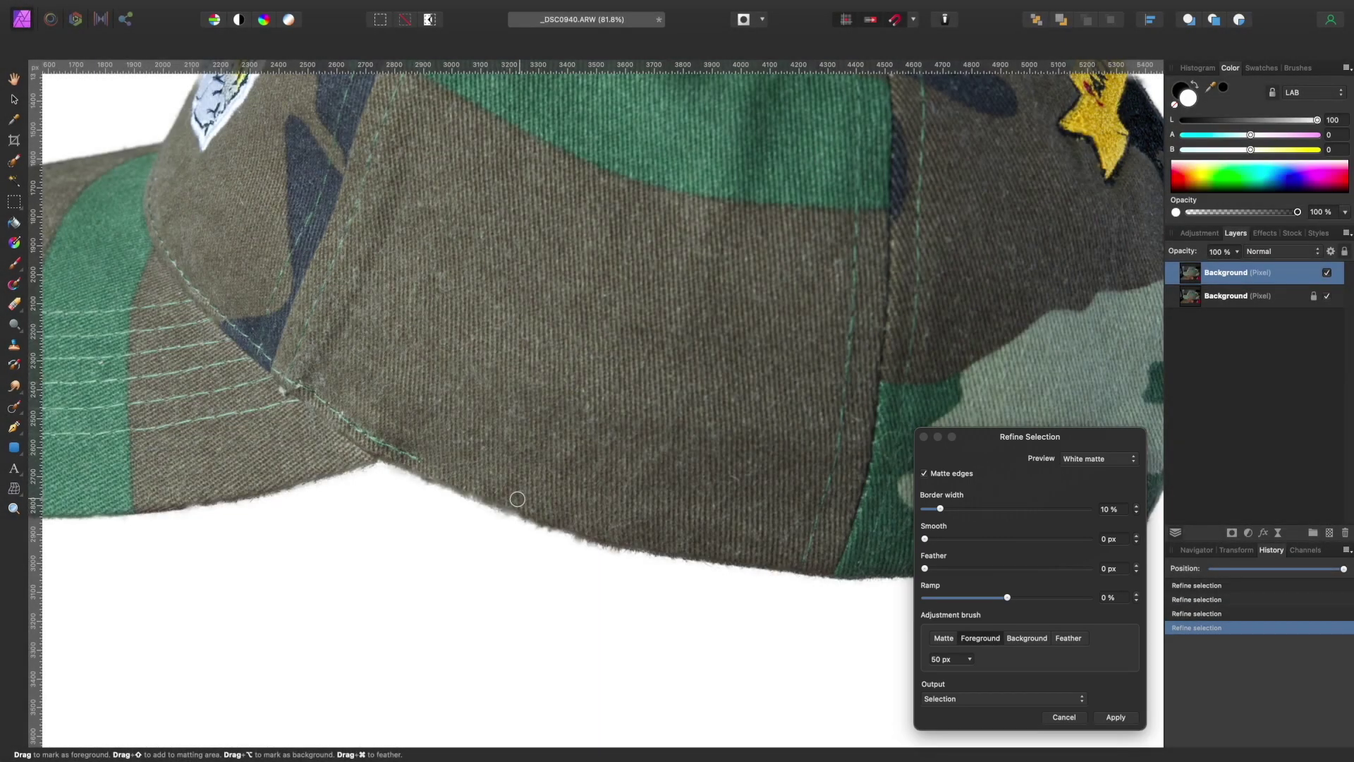
left_click_drag(485, 489, 514, 487)
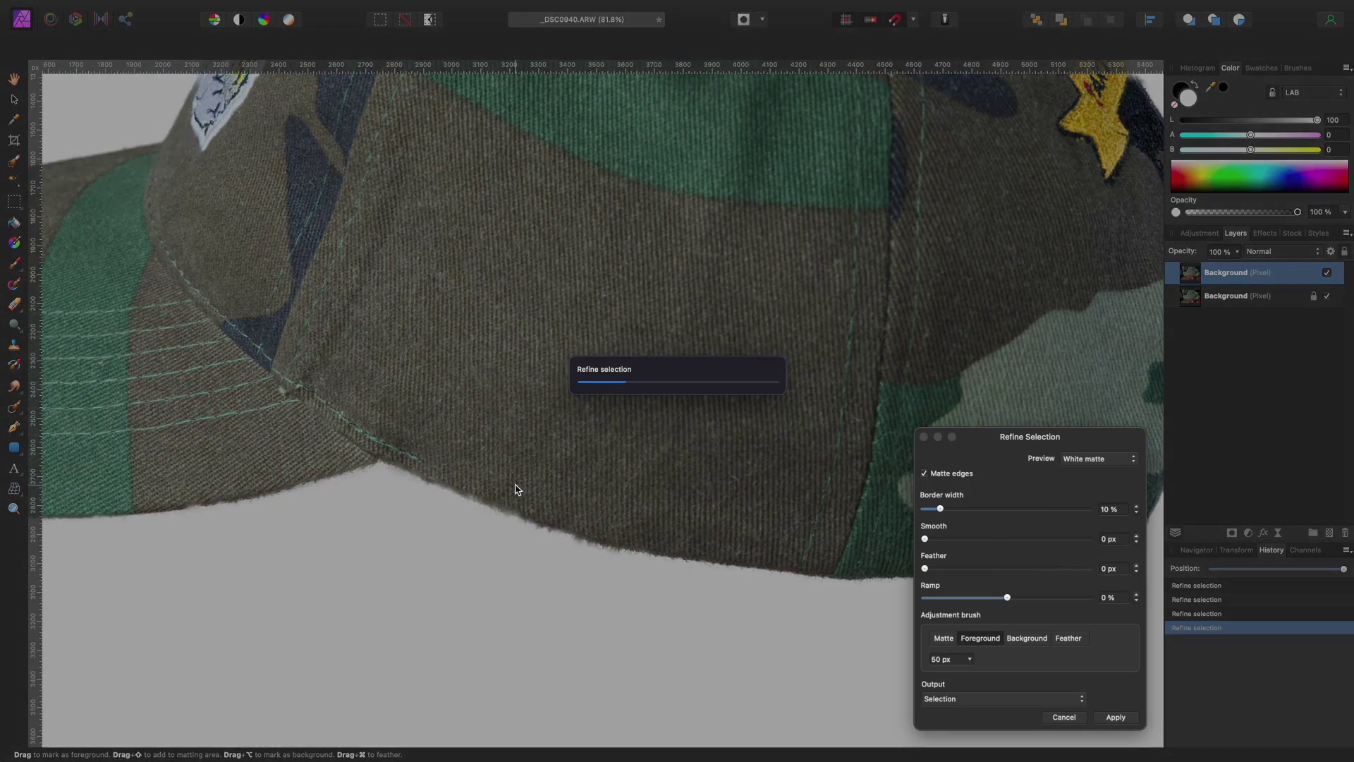
Mark the brown part of the brim's lower edge as foreground, undoing the first stroke and repainting it
scroll(515, 484, "left", 7)
scroll(515, 485, "down", 2)
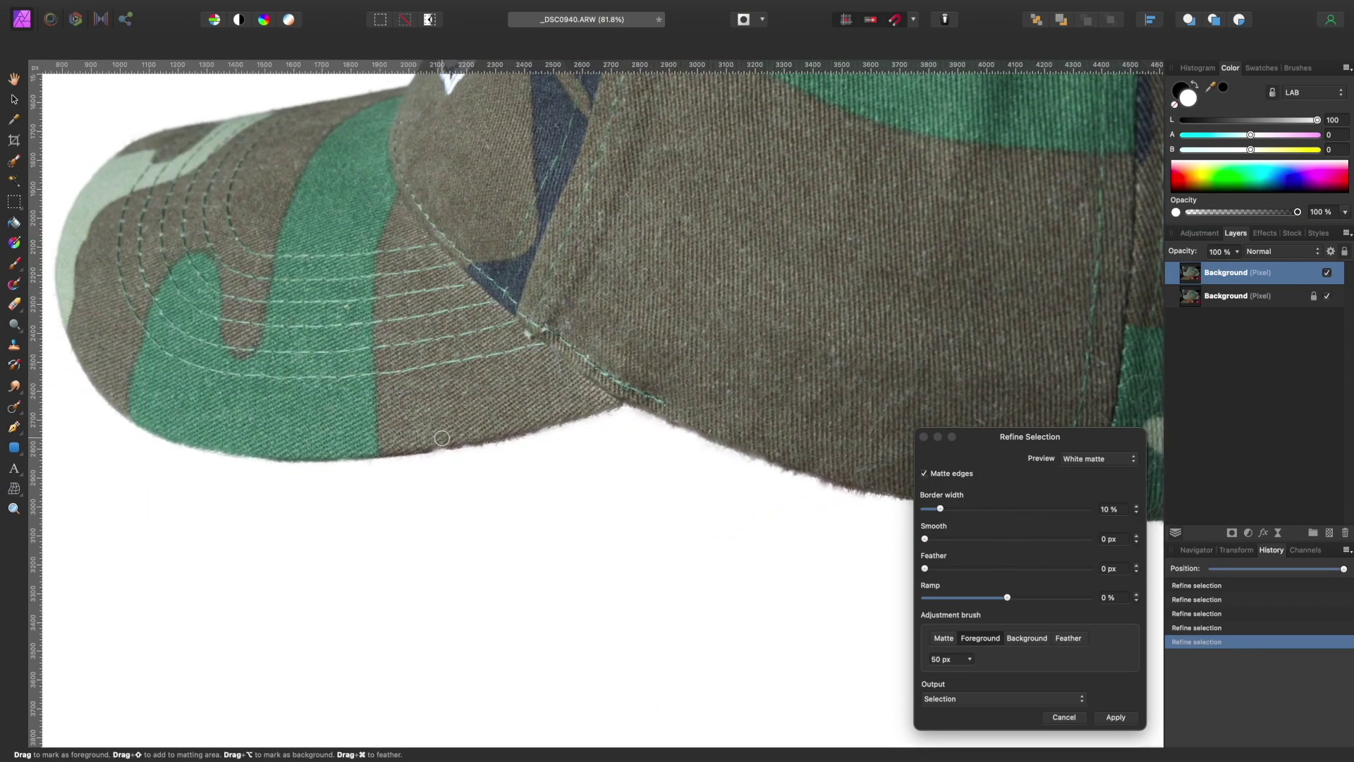
left_click_drag(457, 433, 460, 438)
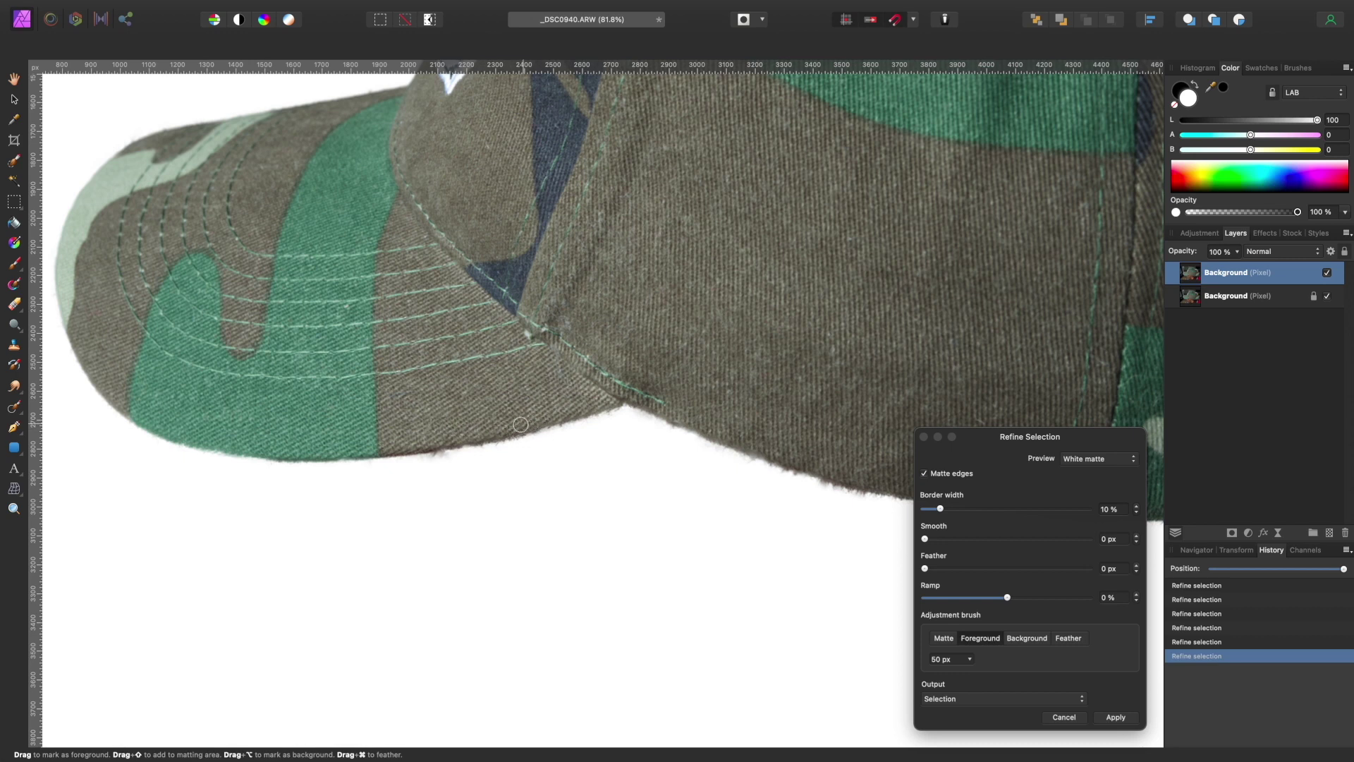
key("super+z")
left_click_drag(441, 437, 465, 431)
Restore the remaining rough spots along the brim's lower edge as foreground, with the adjustment brush reduced to 26 px
key("bracketleft")
key("bracketleft")
key("bracketleft")
key("bracketleft")
key("bracketleft")
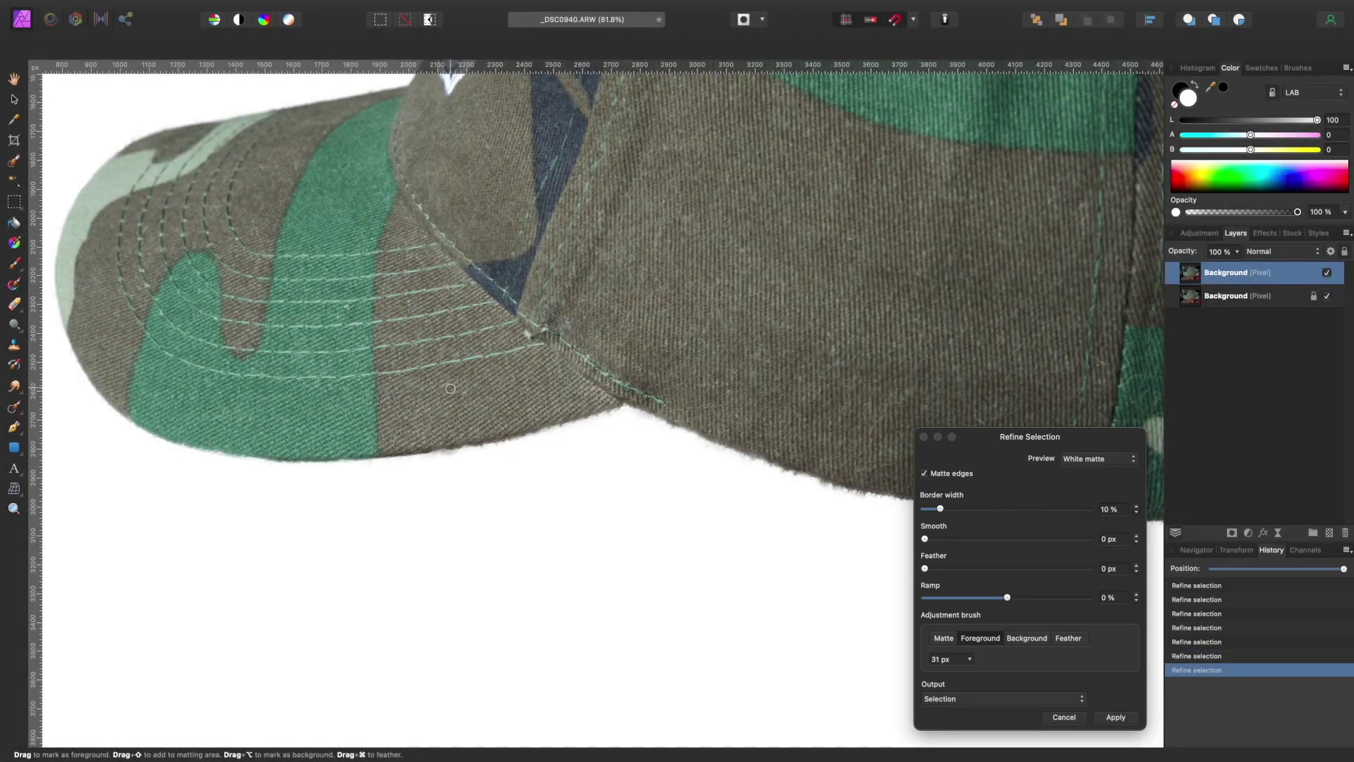
key("bracketleft")
left_click_drag(343, 452, 354, 448)
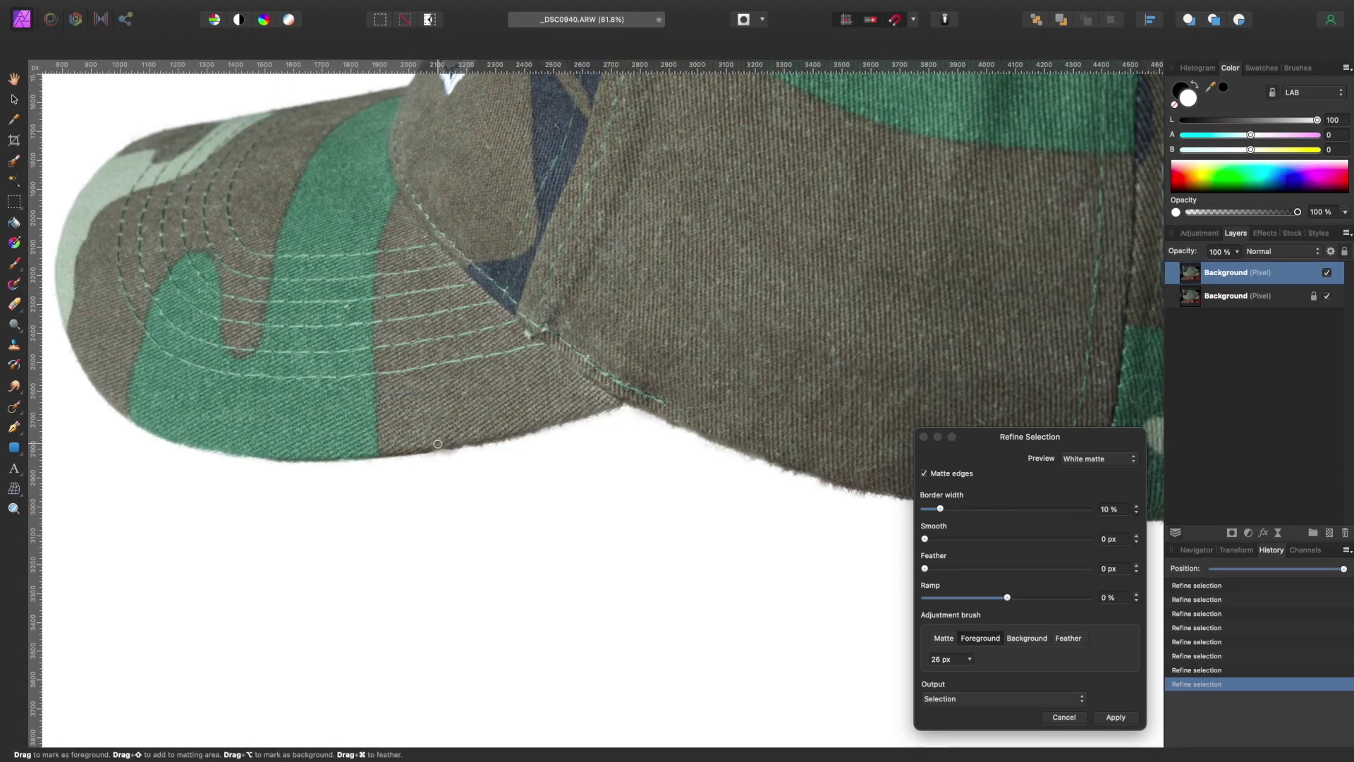
left_click_drag(438, 443, 456, 436)
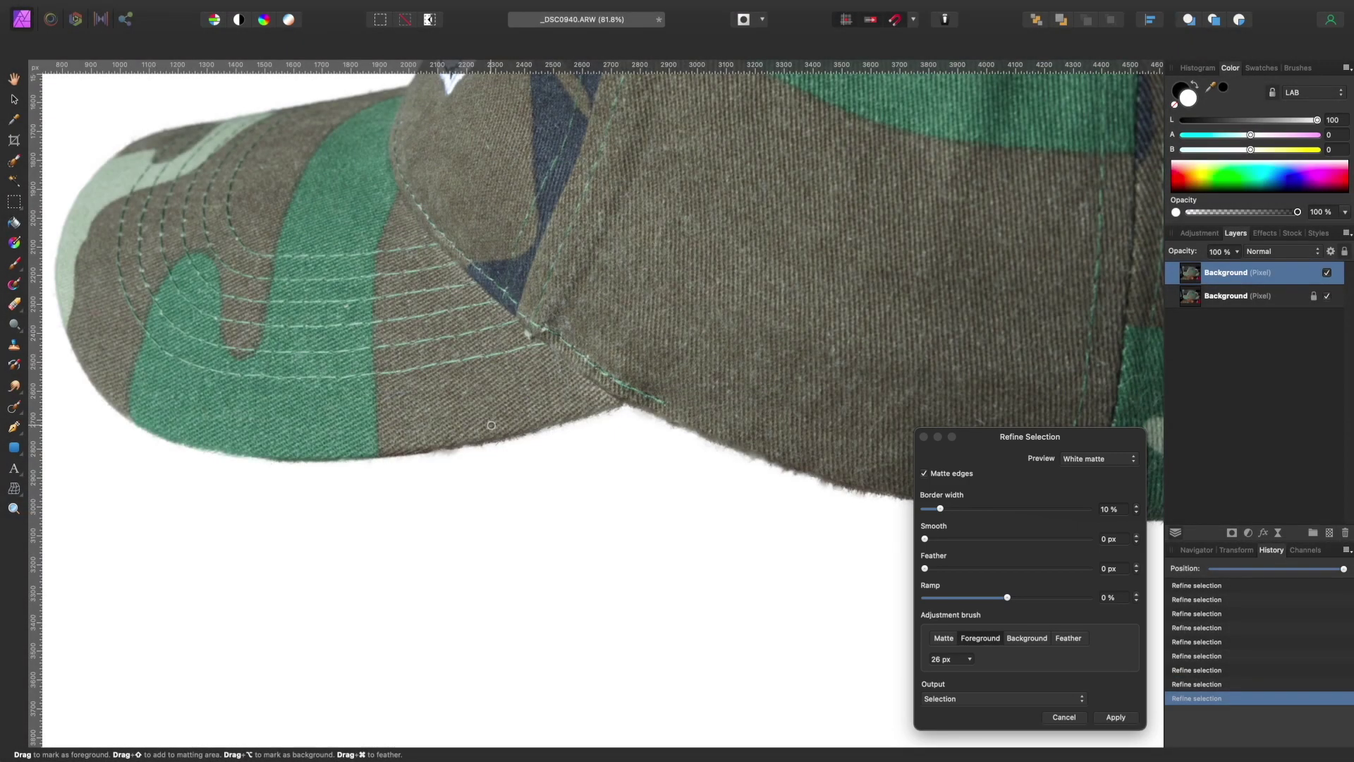
Mark the upper outer edge of the embroidered front patch as foreground, with the adjustment brush reduced to 19 px
scroll(491, 424, "left", 6)
scroll(491, 425, "up", 5)
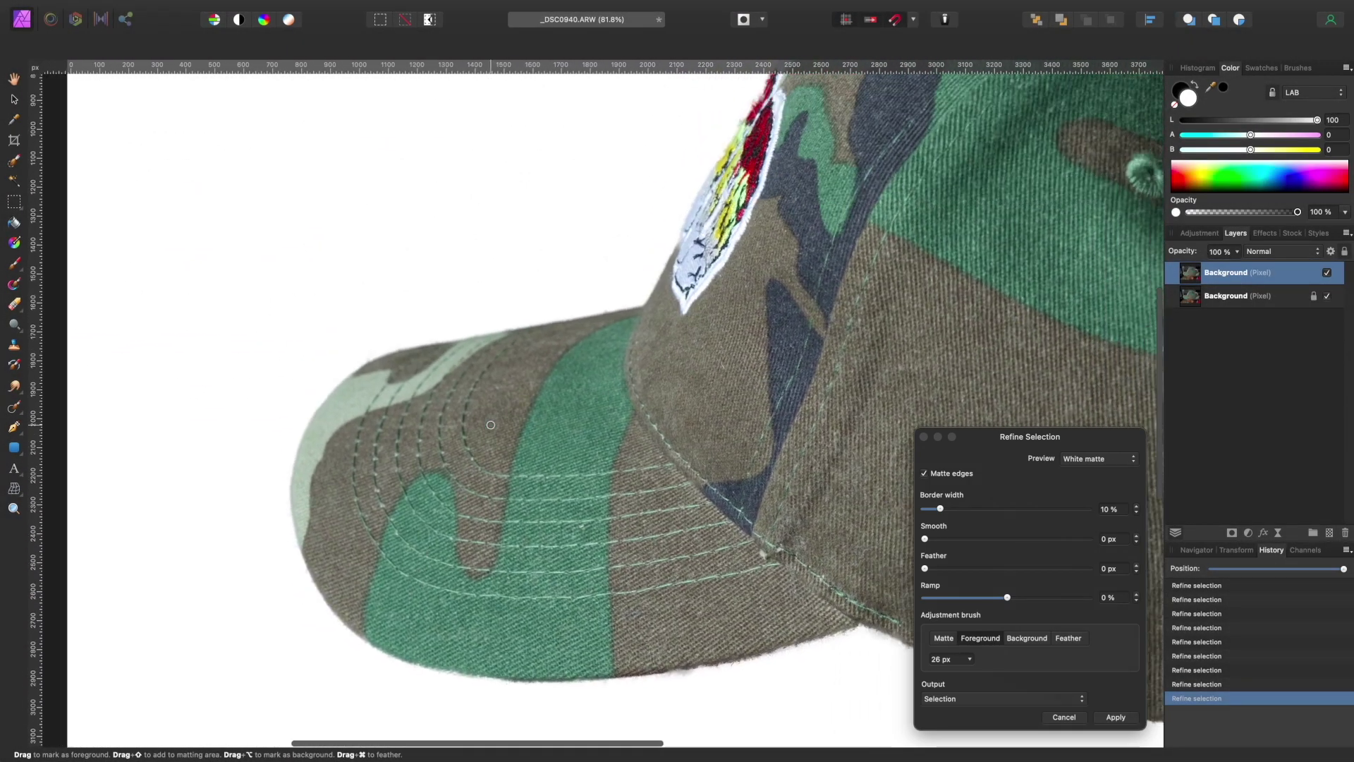
scroll(491, 425, "up", 6)
scroll(491, 425, "right", 5)
scroll(491, 425, "up", 5)
scroll(491, 424, "right", 2)
scroll(491, 425, "up", 1)
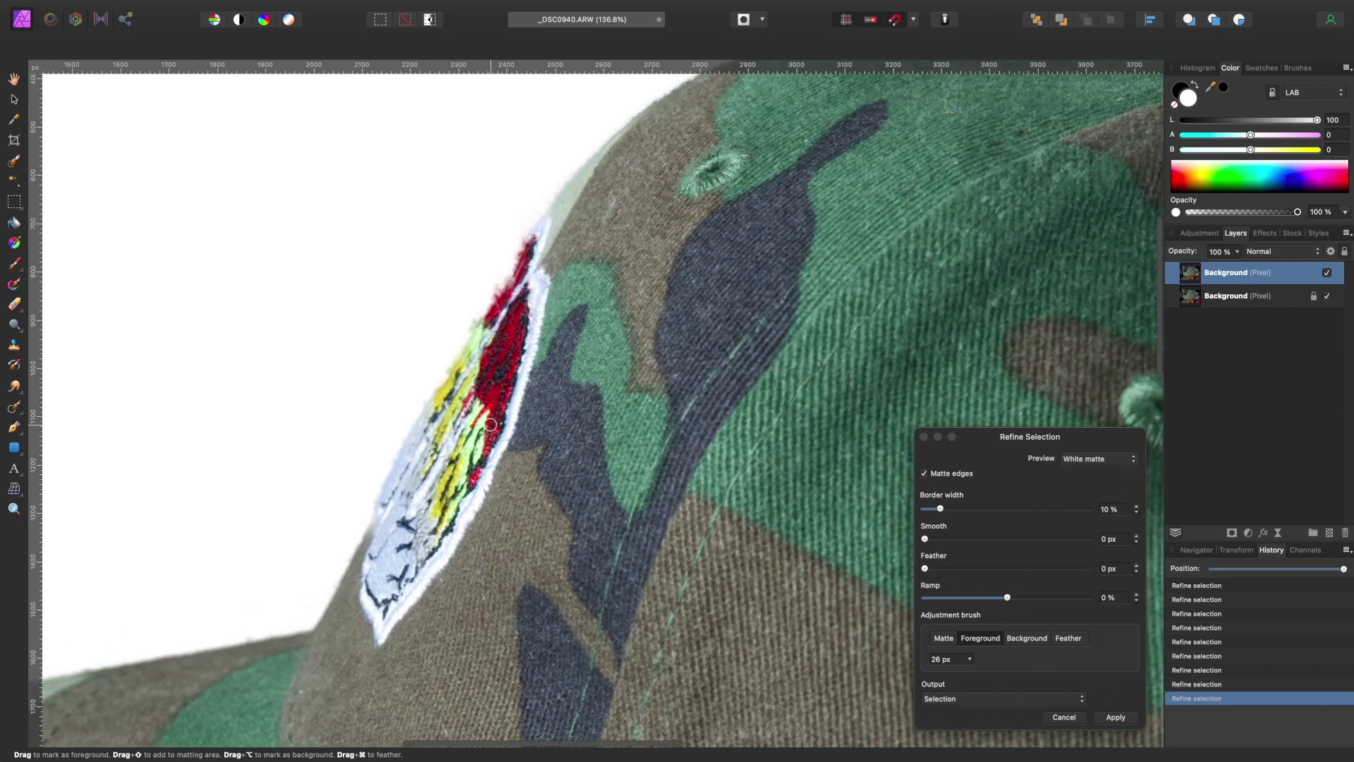
scroll(491, 424, "right", 2)
scroll(491, 425, "up", 1)
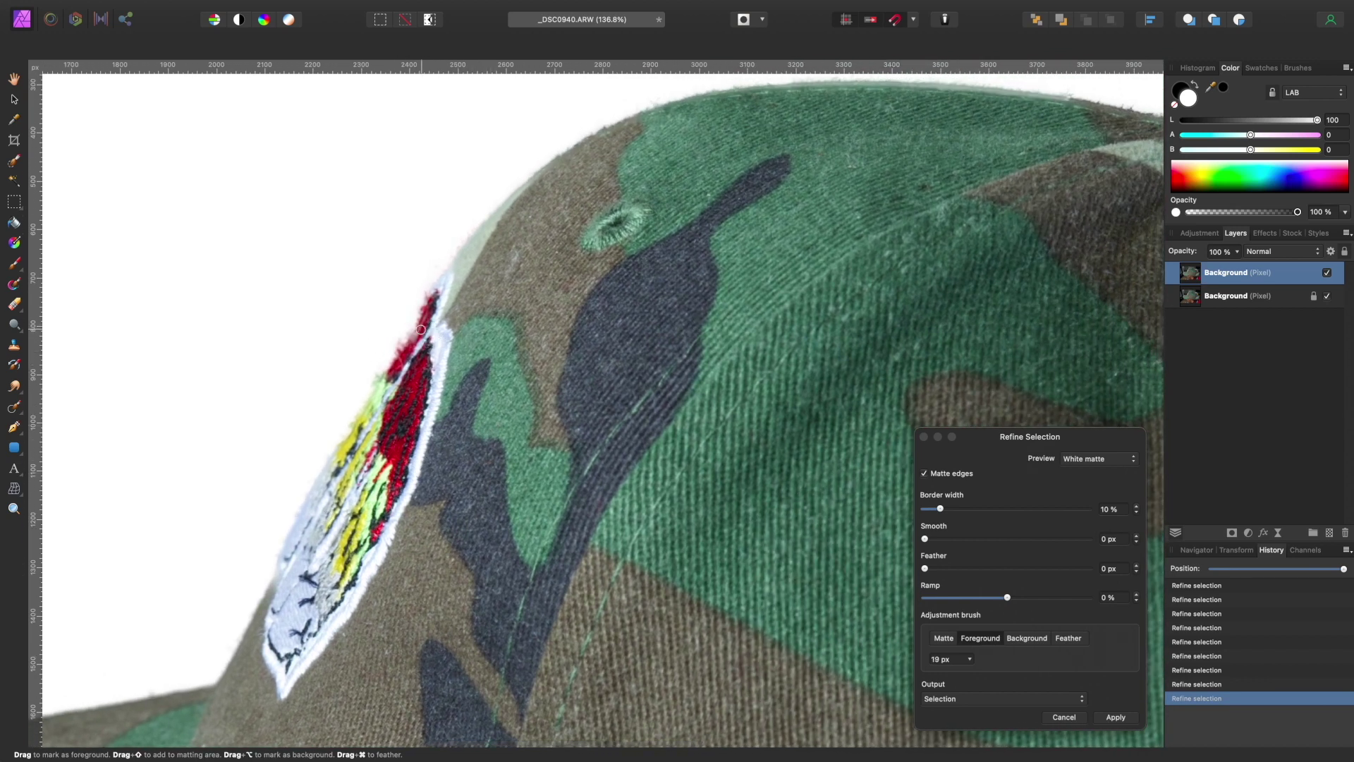
mouse_move(409, 346)
left_mouse_down()
mouse_move(423, 337)
mouse_move(408, 357)
left_mouse_up()
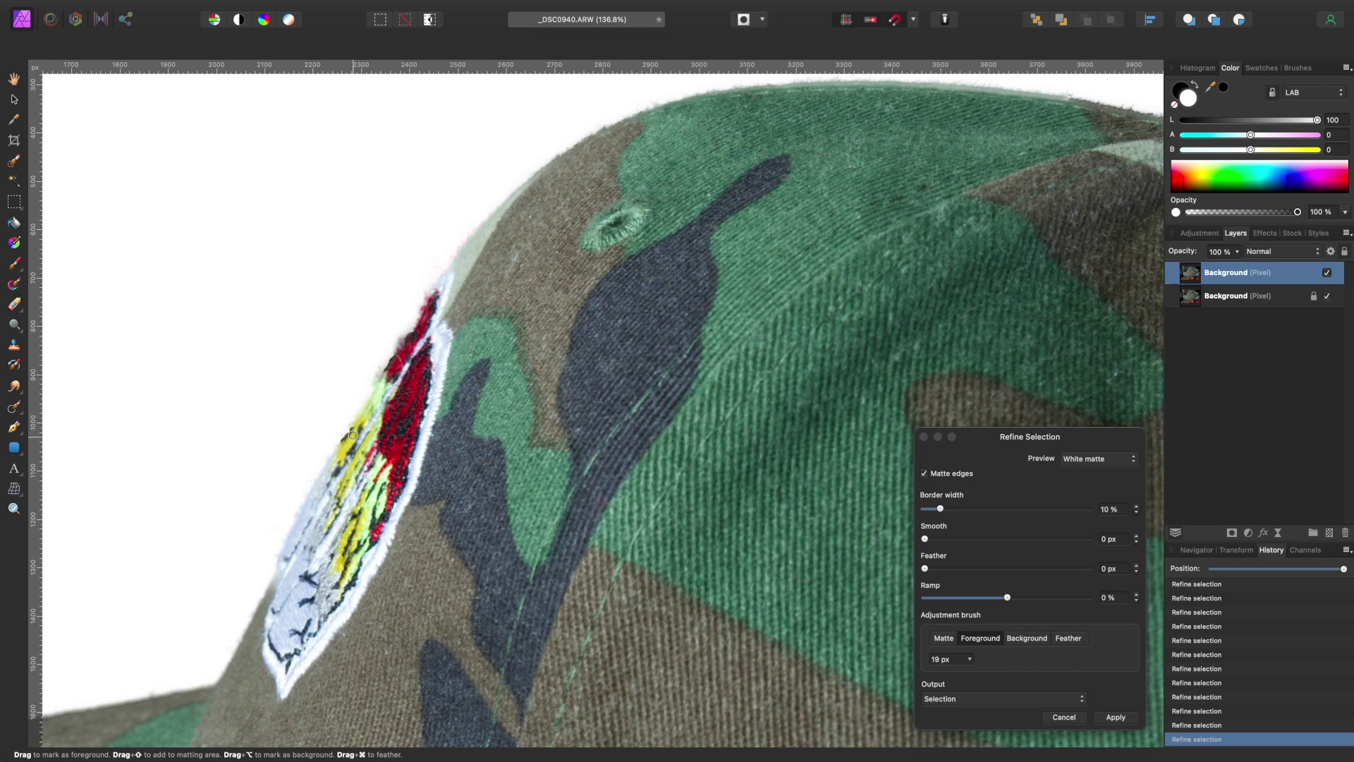
Mark the remaining outer edge of the front patch and the fabric beside its lower tip as foreground, enlarging the adjustment brush to 33 px
left_click_drag(353, 435, 356, 431)
left_click_drag(294, 573, 297, 576)
key("bracketright")
key("bracketright")
key("bracketright")
mouse_move(275, 652)
left_mouse_down()
mouse_move(283, 689)
mouse_move(322, 645)
left_mouse_up()
left_click_drag(221, 695, 249, 663)
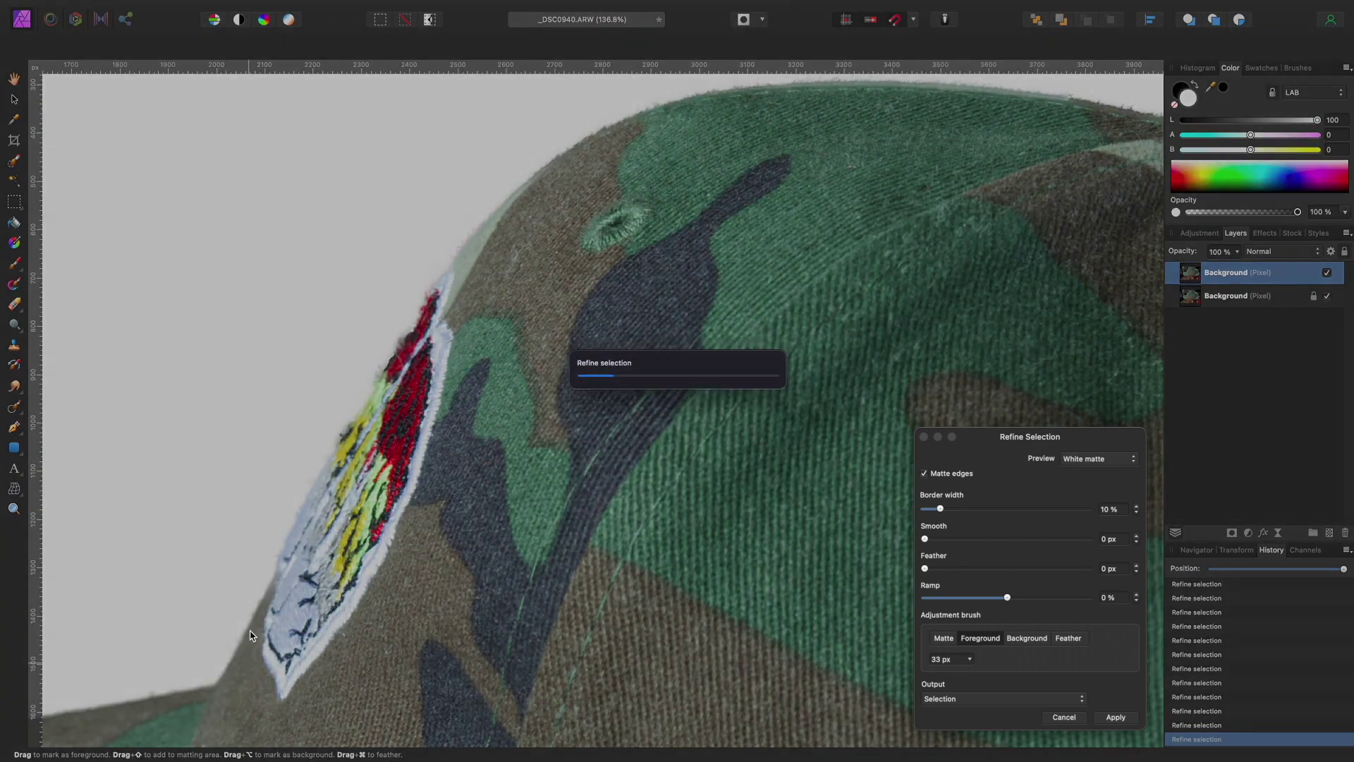
left_click_drag(279, 579, 307, 577)
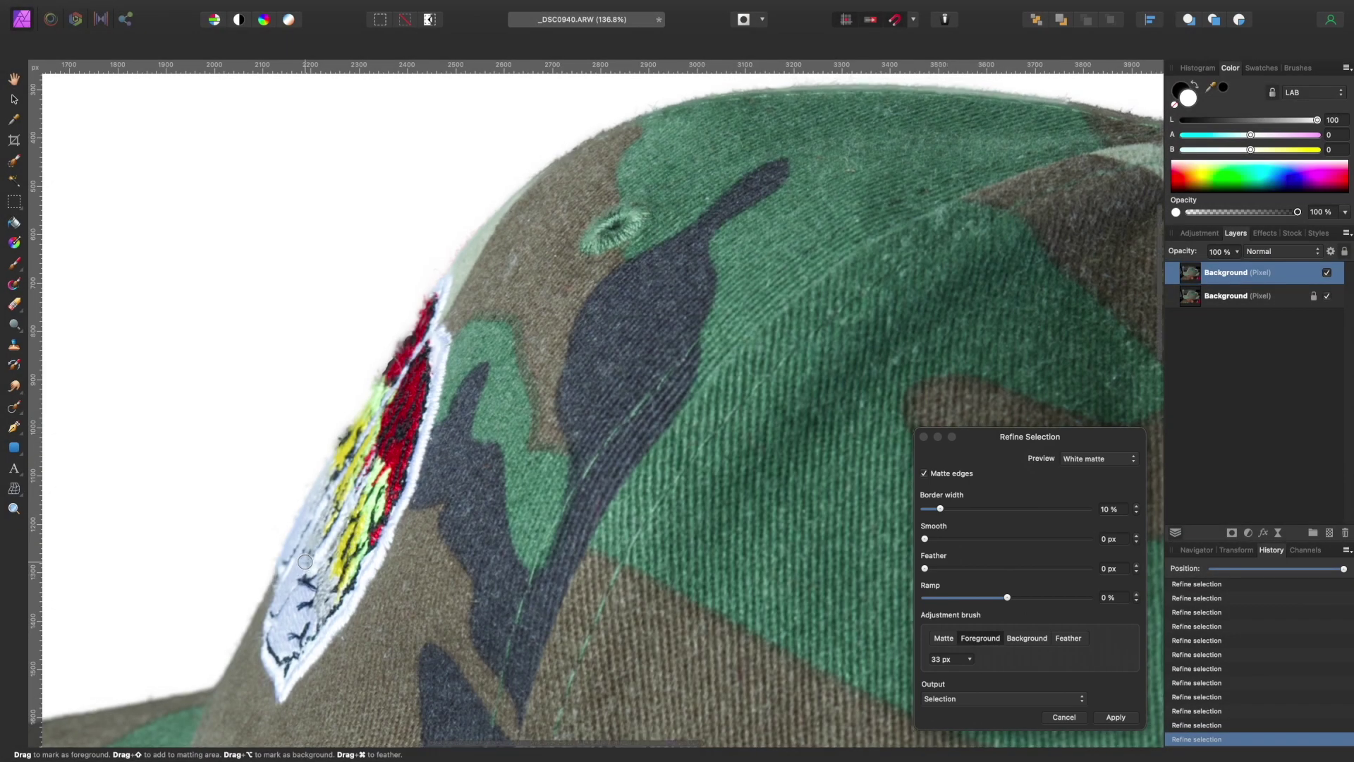
Restore the red upper tip of the front patch and the adjoining cap edge as foreground with the 33 px brush
scroll(304, 561, "up", 3)
scroll(305, 562, "right", 2)
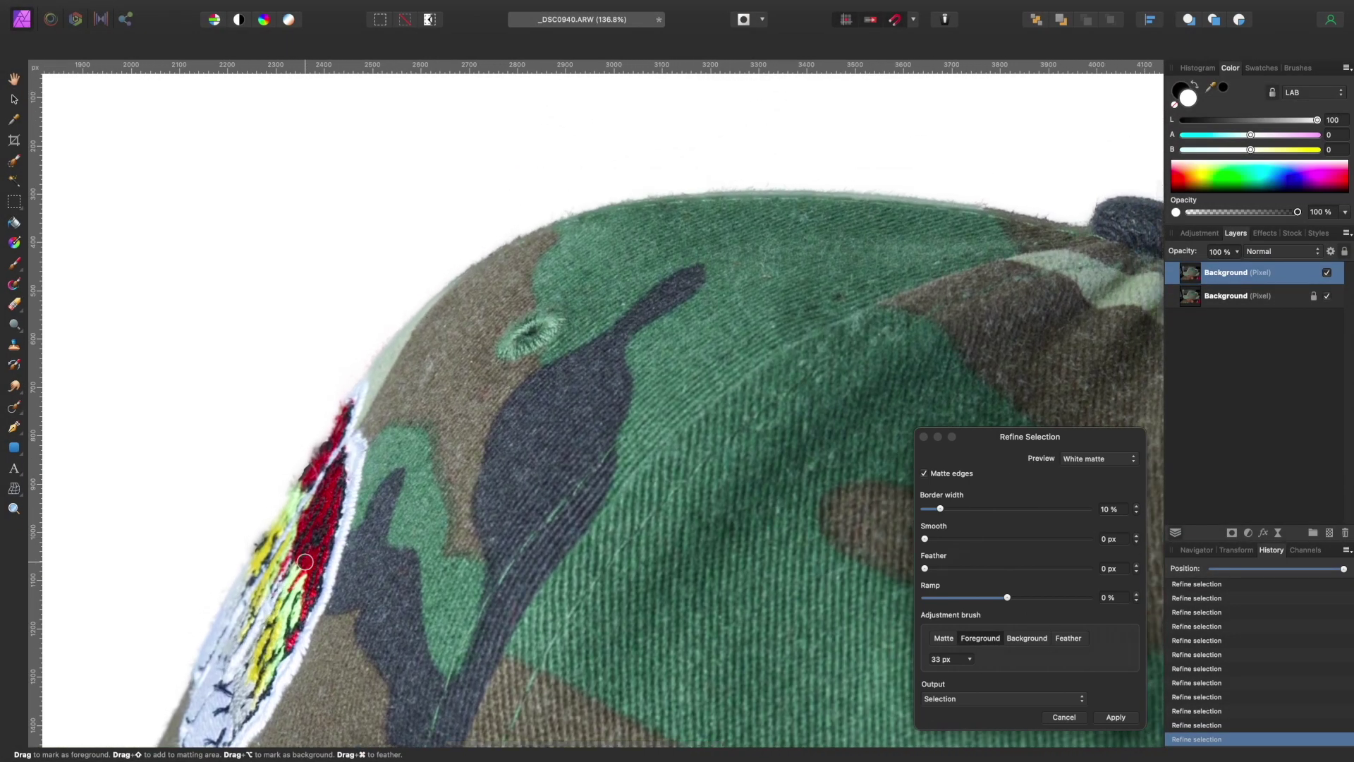
left_click_drag(377, 383, 379, 404)
left_click_drag(322, 459, 346, 447)
left_click_drag(311, 472, 330, 467)
left_click_drag(335, 439, 354, 432)
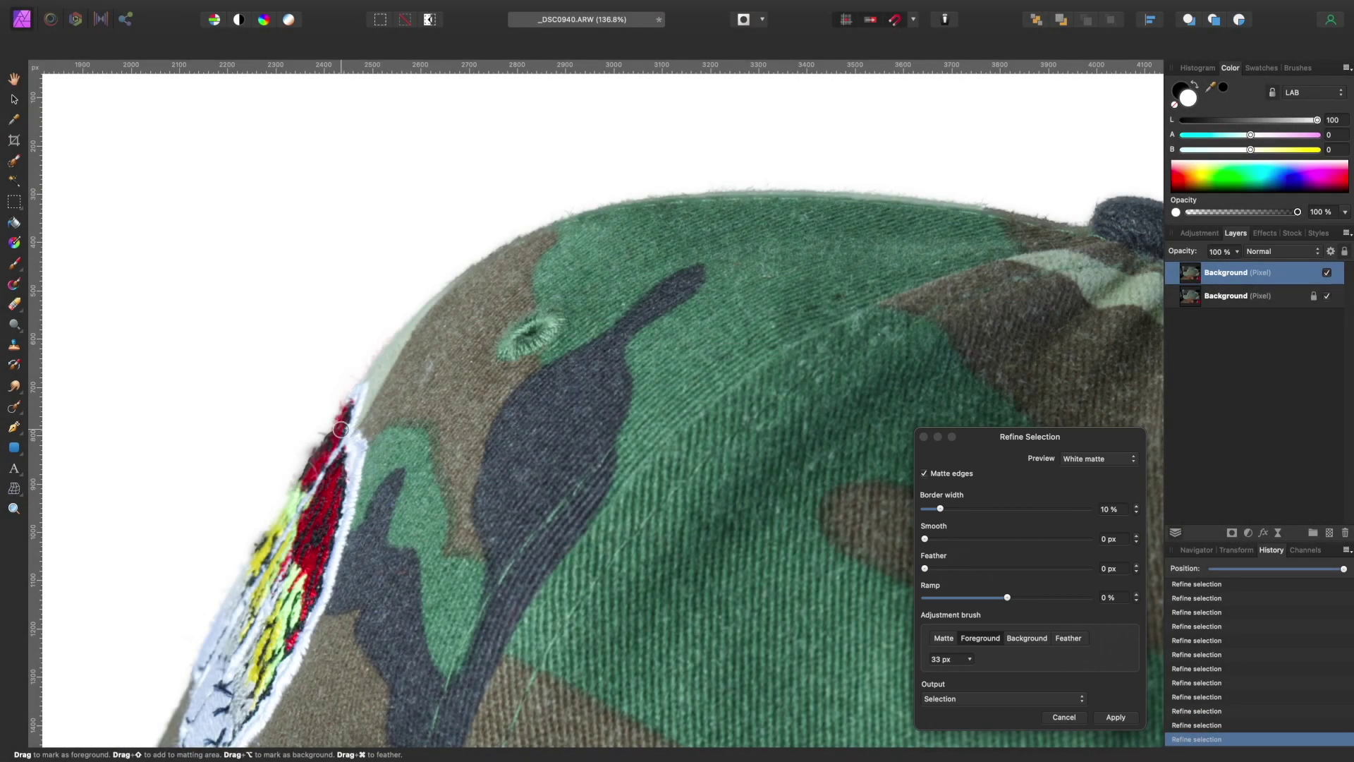
mouse_move(370, 425)
left_mouse_down()
mouse_move(343, 429)
mouse_move(379, 431)
left_mouse_up()
Mark the outer edges of the yellow rear patch and the black embroidery beneath it as foreground
scroll(347, 428, "right", 10)
scroll(347, 428, "up", 3)
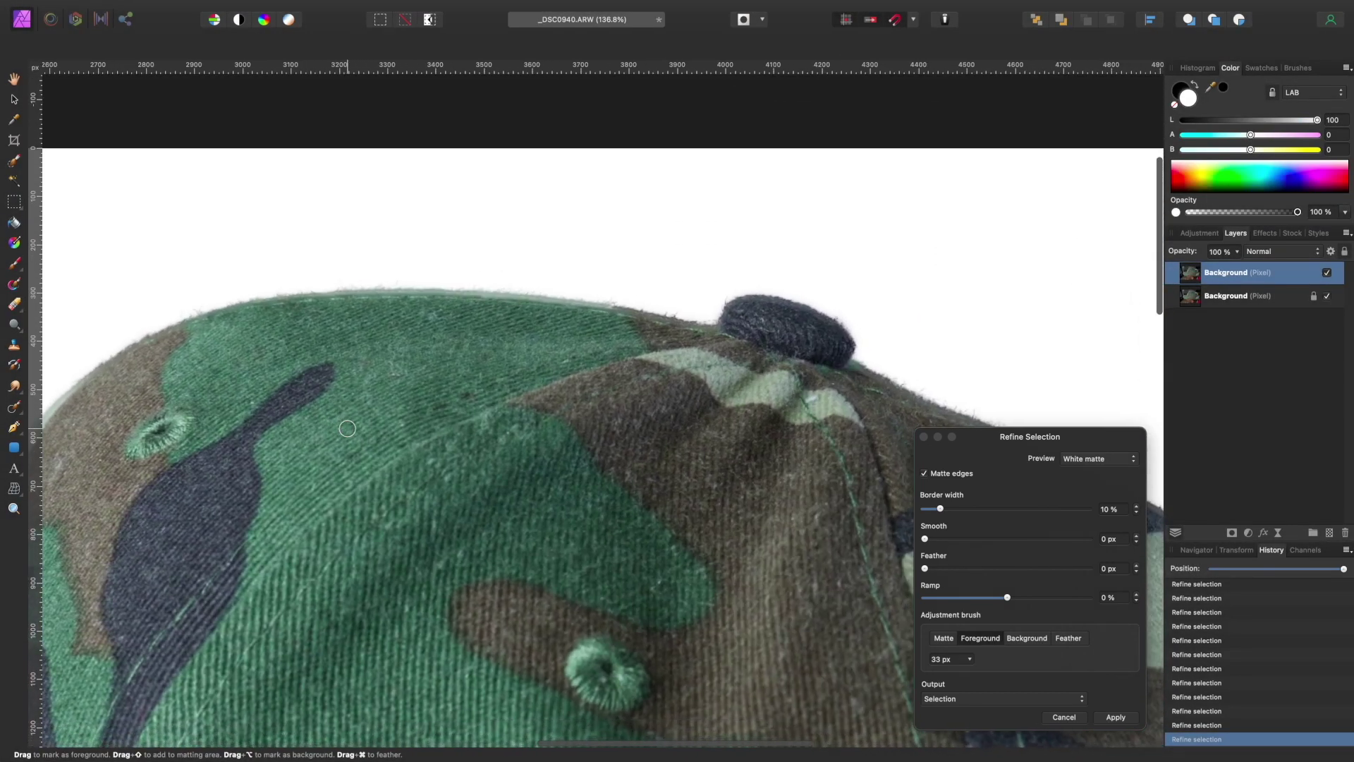
scroll(347, 428, "down", 7)
scroll(348, 428, "right", 15)
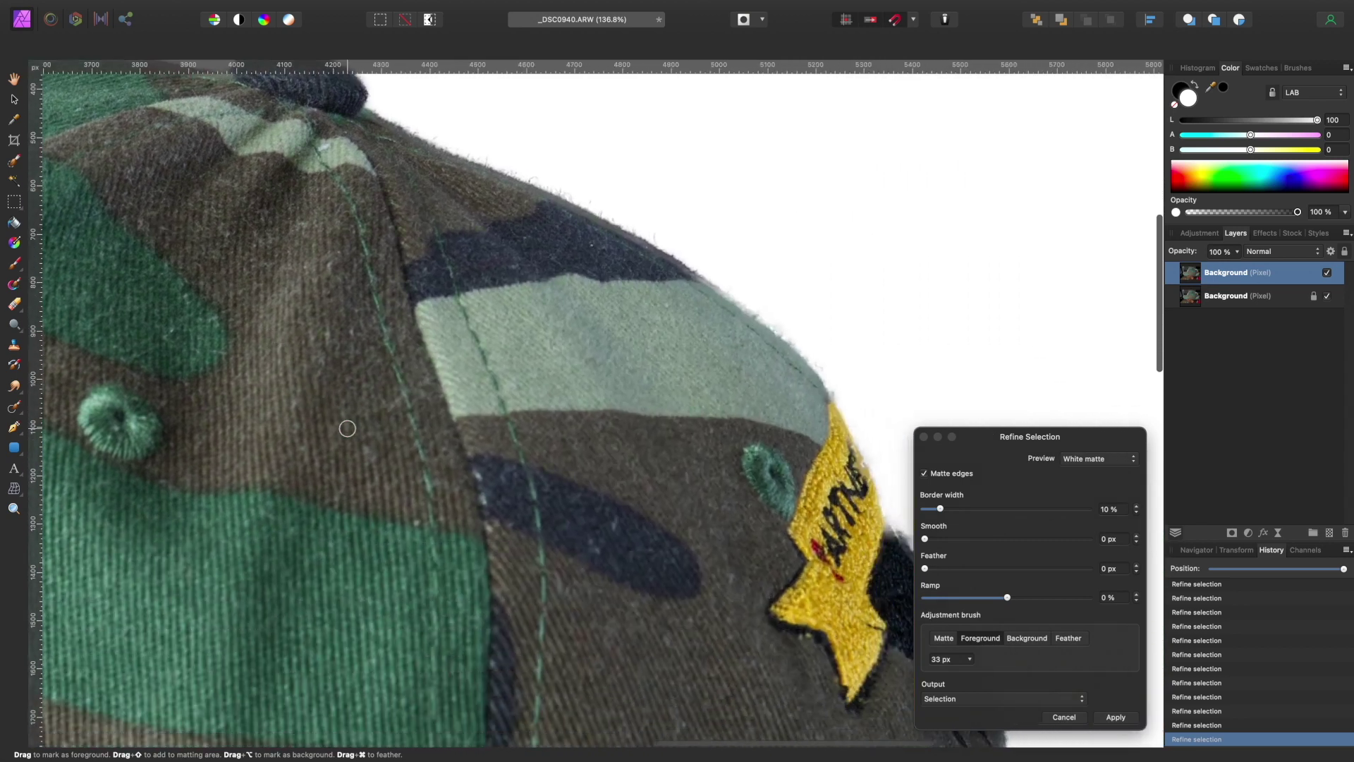
scroll(347, 429, "down", 1)
scroll(347, 428, "right", 1)
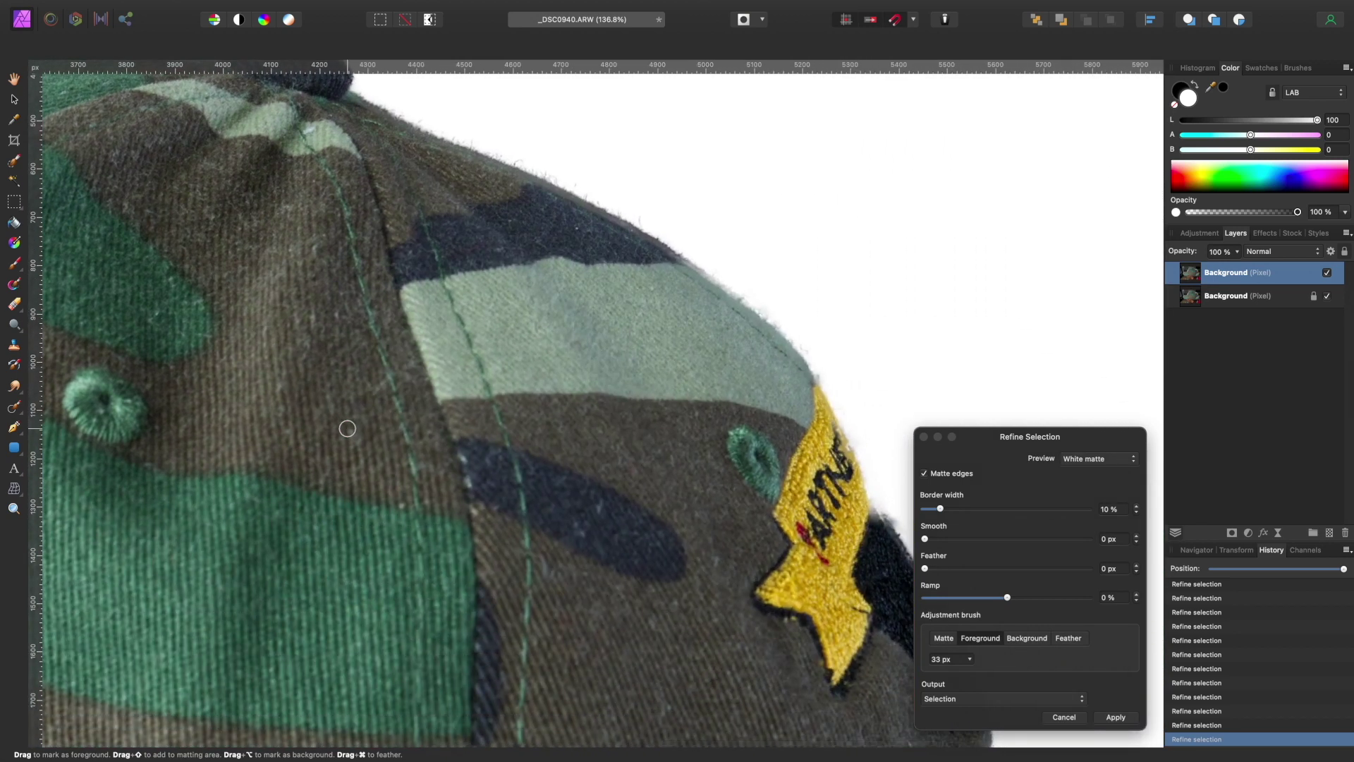
scroll(347, 428, "down", 5)
scroll(347, 428, "right", 6)
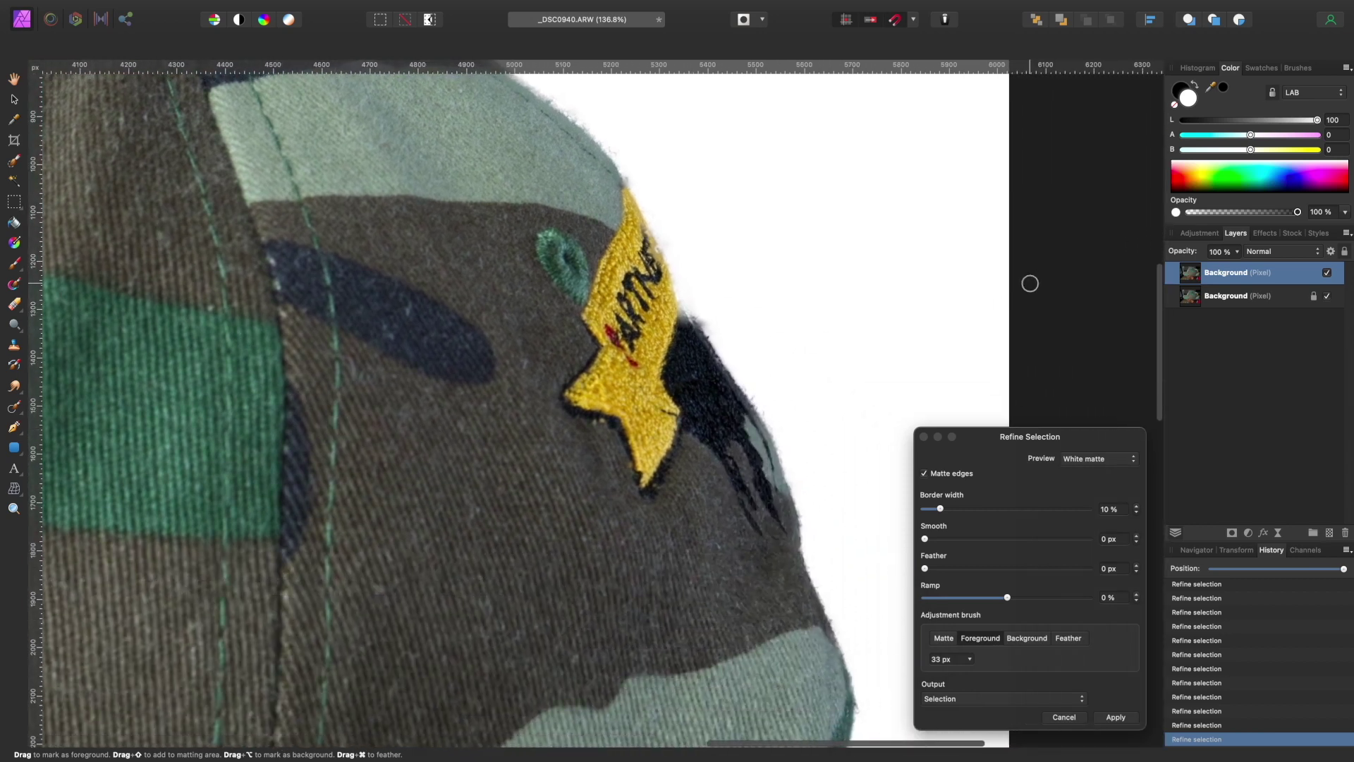
left_click_drag(671, 317, 684, 333)
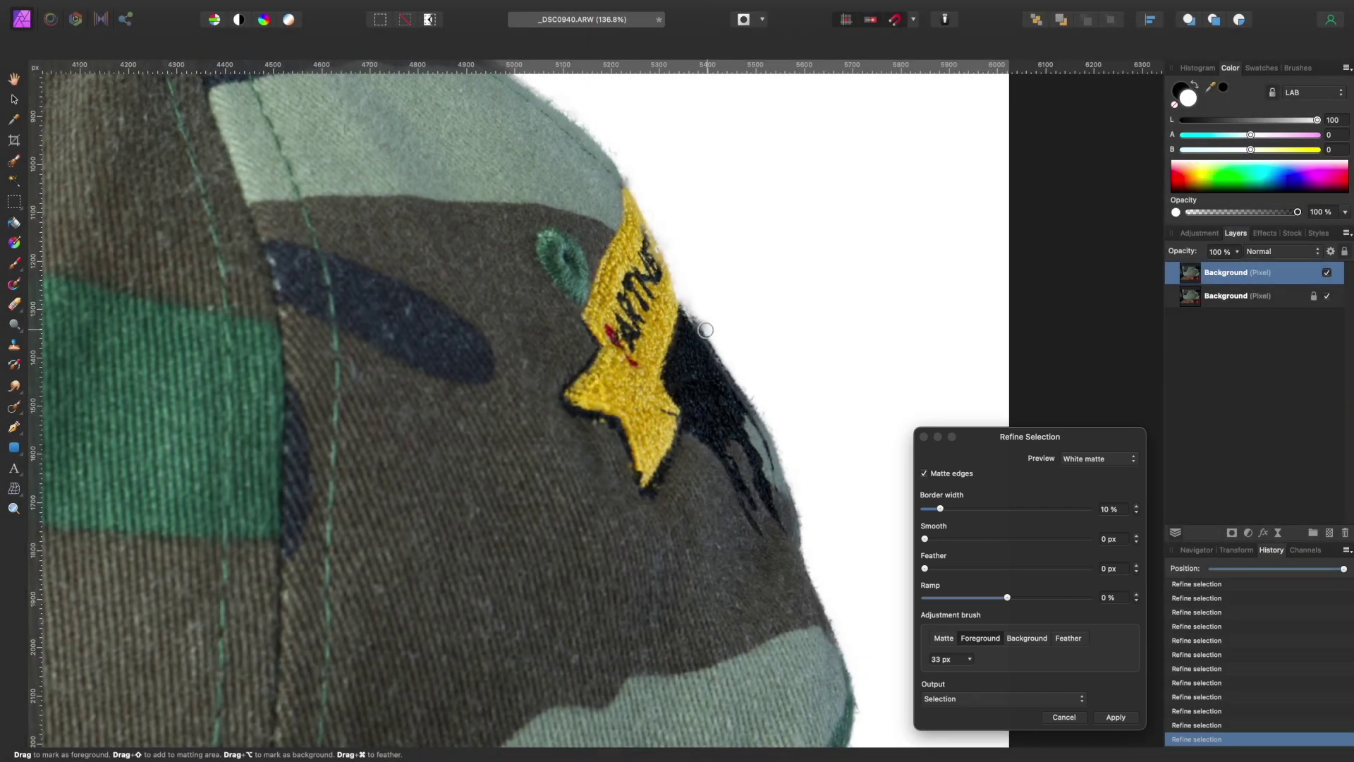
mouse_move(614, 213)
left_mouse_down()
mouse_move(620, 186)
mouse_move(638, 219)
left_mouse_up()
mouse_move(635, 233)
left_mouse_down()
mouse_move(673, 308)
mouse_move(629, 207)
mouse_move(635, 254)
left_mouse_up()
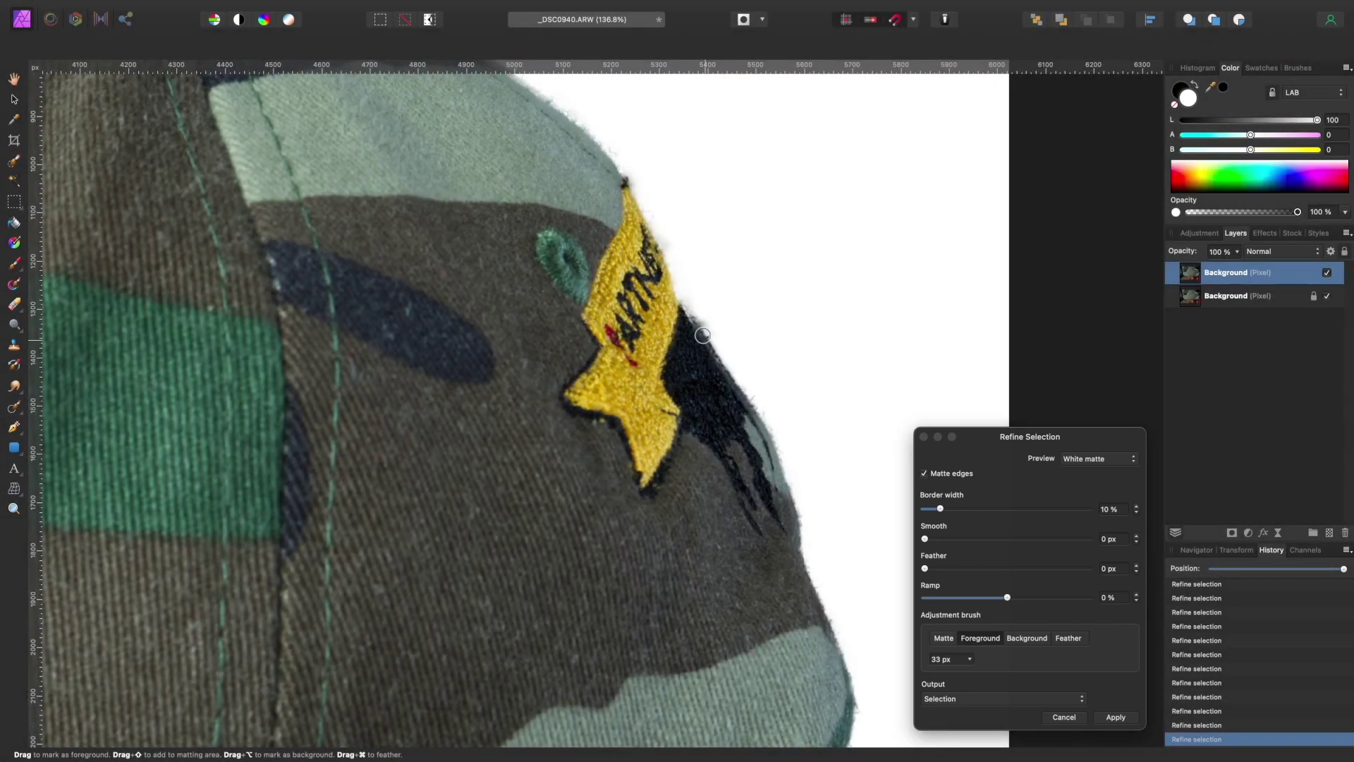
left_click_drag(694, 335, 740, 348)
Mark the leftover fringe outside the yellow patch and black embroidery as background, with the adjustment brush reduced to 20 px
left_click(1021, 635)
key("bracketleft")
key("bracketleft")
key("bracketleft")
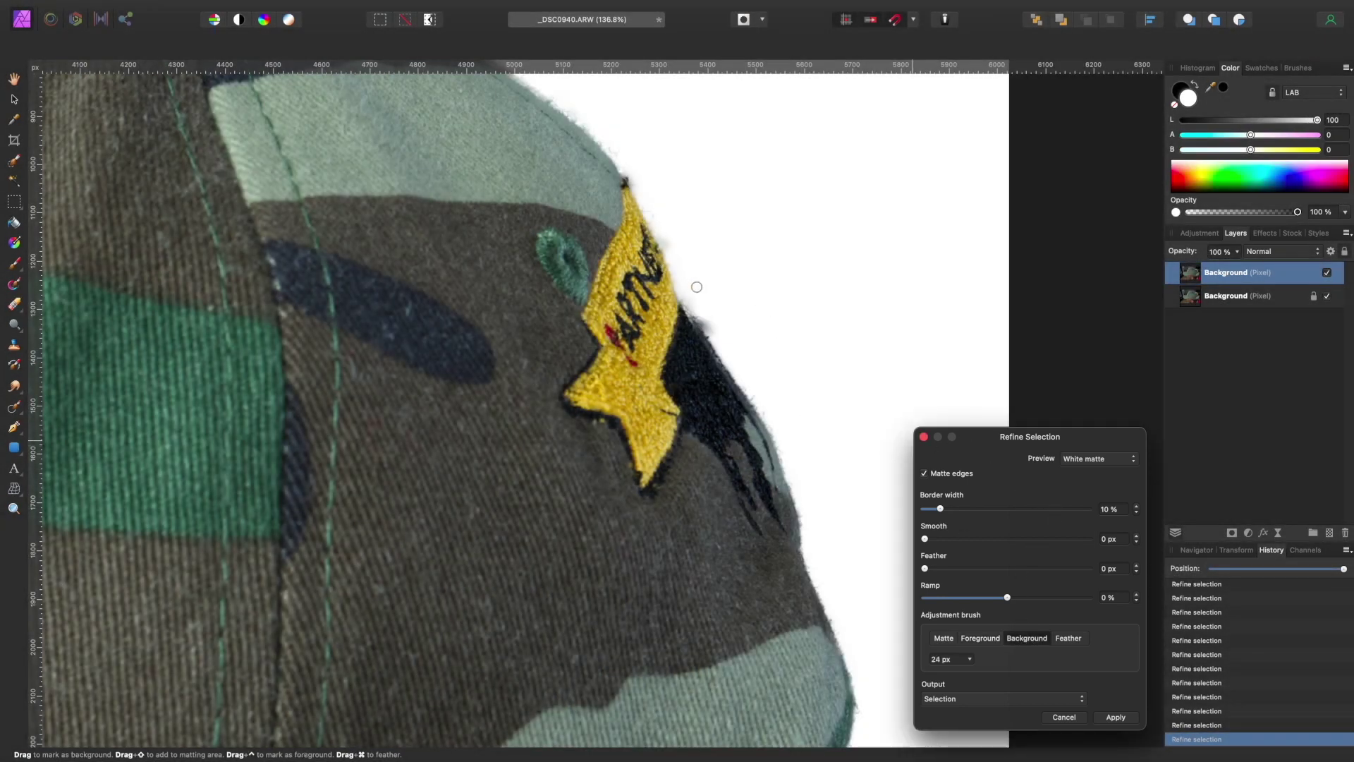
left_click_drag(708, 317, 739, 331)
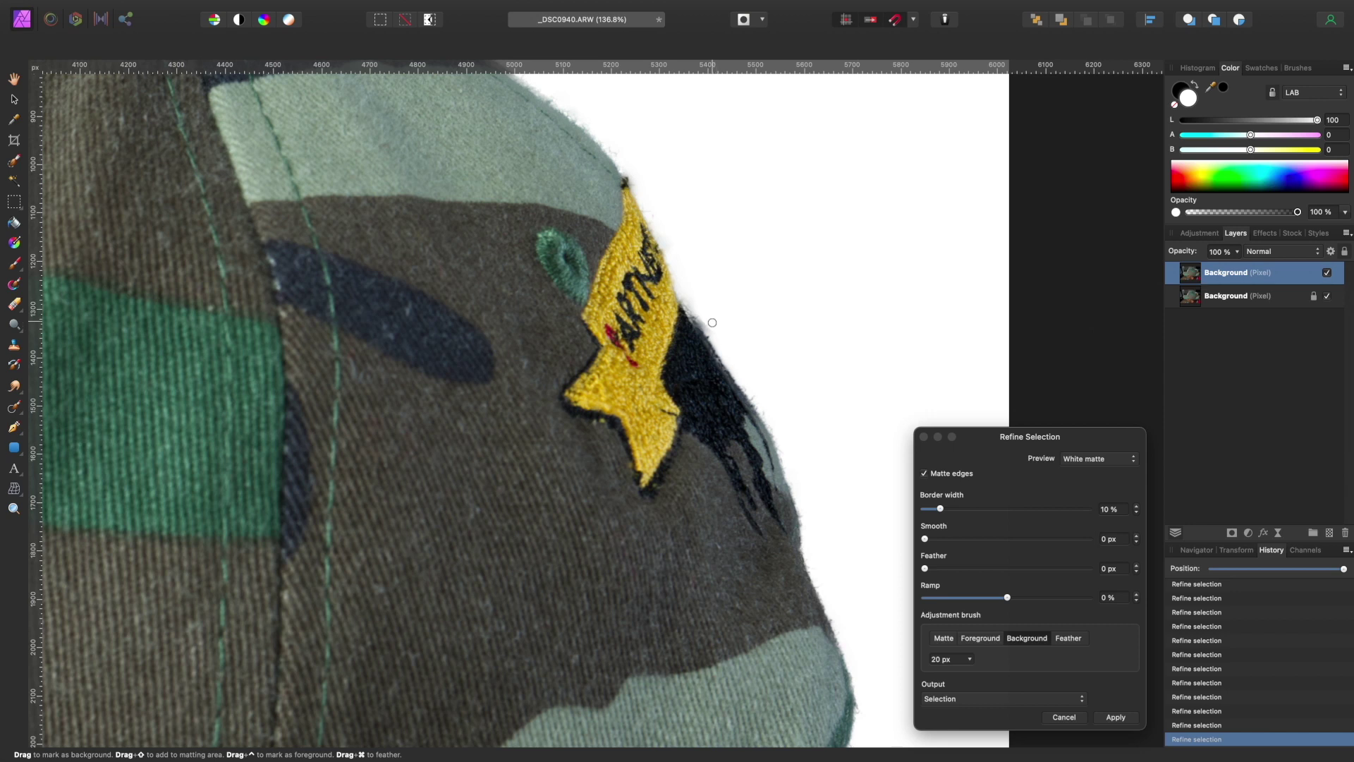
left_click_drag(715, 327, 738, 339)
left_click_drag(712, 326, 735, 324)
left_click_drag(686, 296, 717, 302)
left_click_drag(670, 246, 690, 254)
Mark the stray bits along the cap's lower rear edge and bottom corner as background with the 20 px brush
scroll(721, 196, "down", 15)
scroll(721, 196, "right", 5)
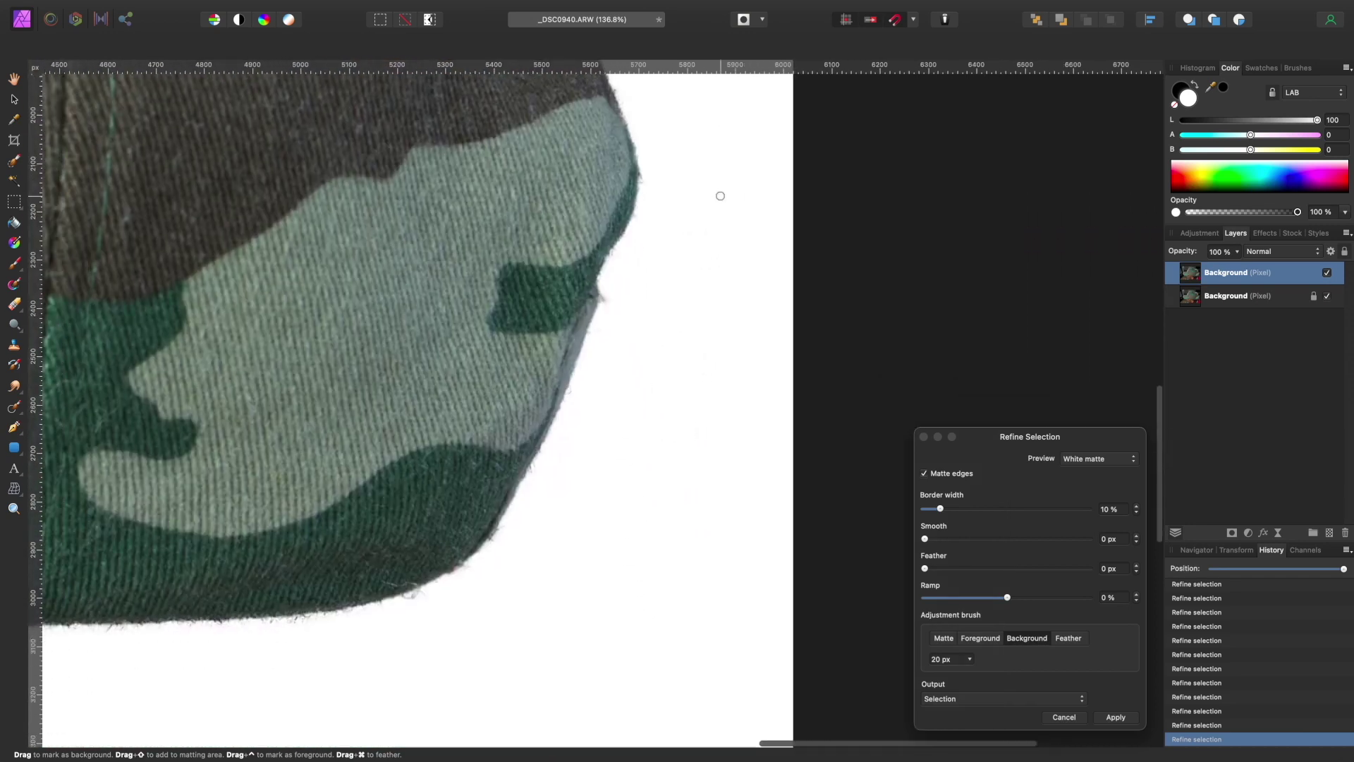
scroll(720, 195, "down", 2)
scroll(721, 195, "left", 2)
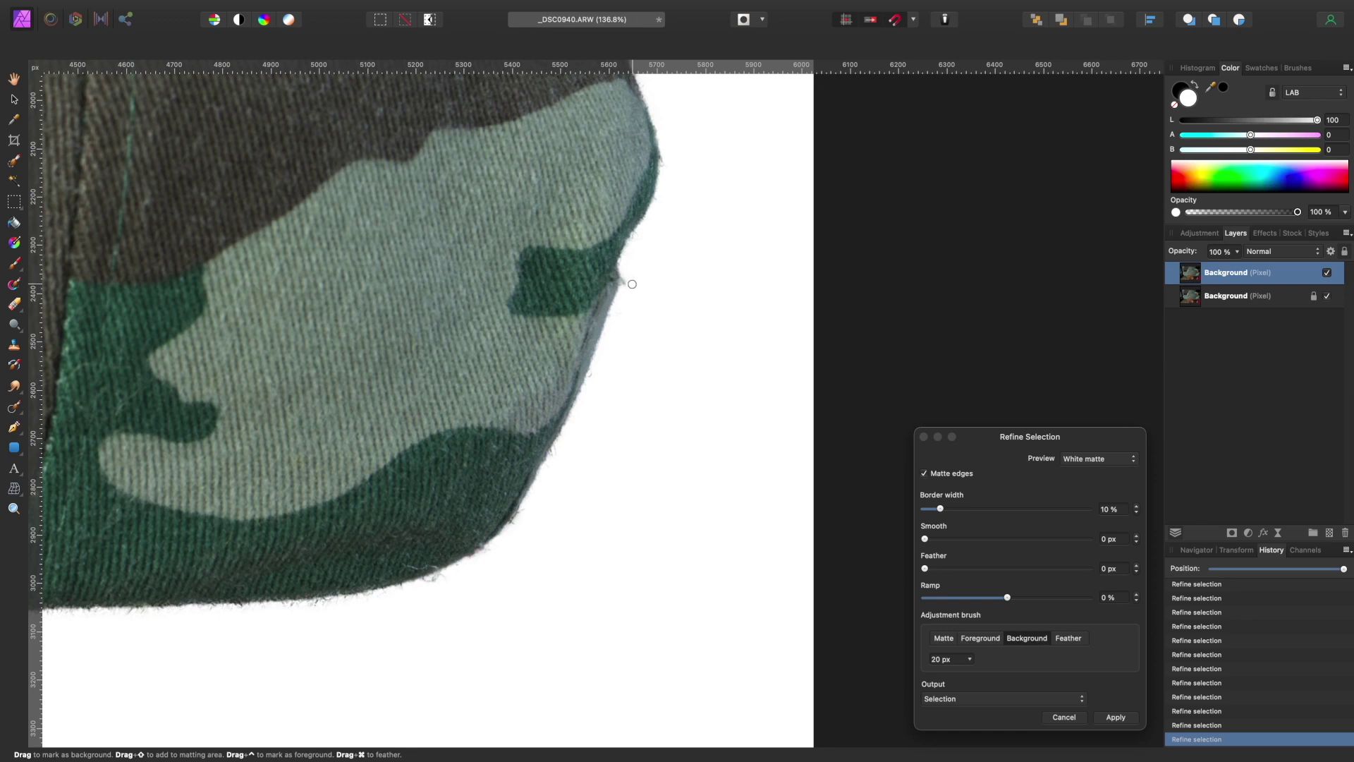
left_click_drag(630, 289, 638, 297)
left_click_drag(437, 582, 459, 579)
Set the refinement's border width to 1% and its feather to 0.1 px
scroll(469, 579, "down", 10)
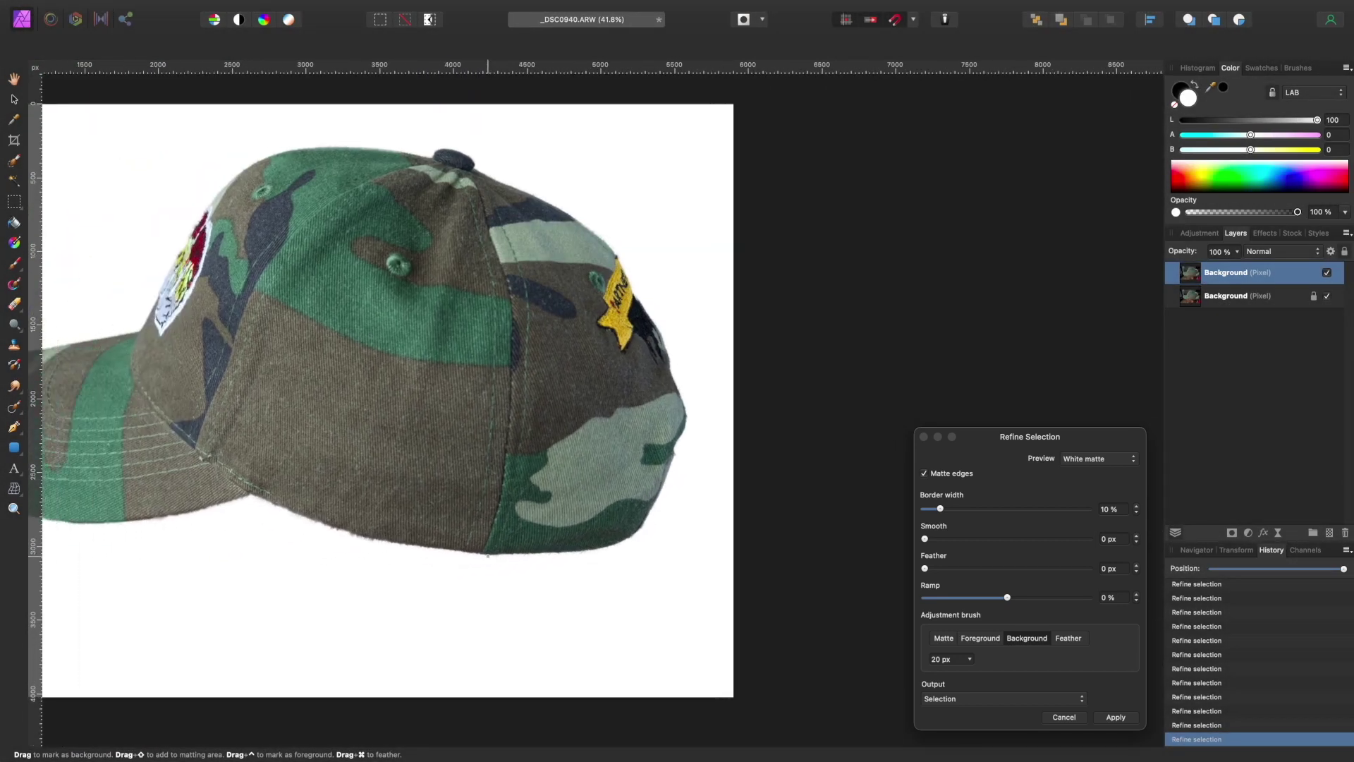
scroll(489, 556, "down", 3)
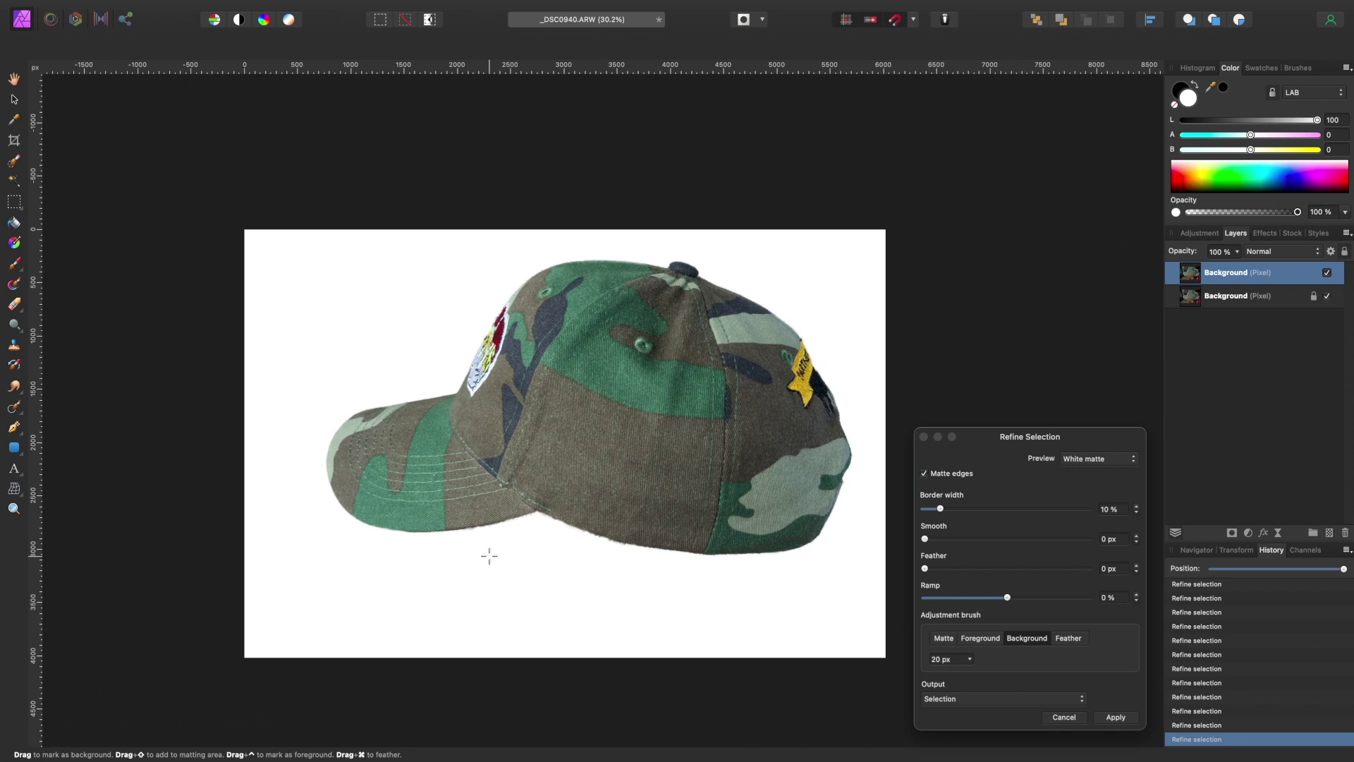
scroll(489, 556, "right", 1)
scroll(489, 557, "down", 1)
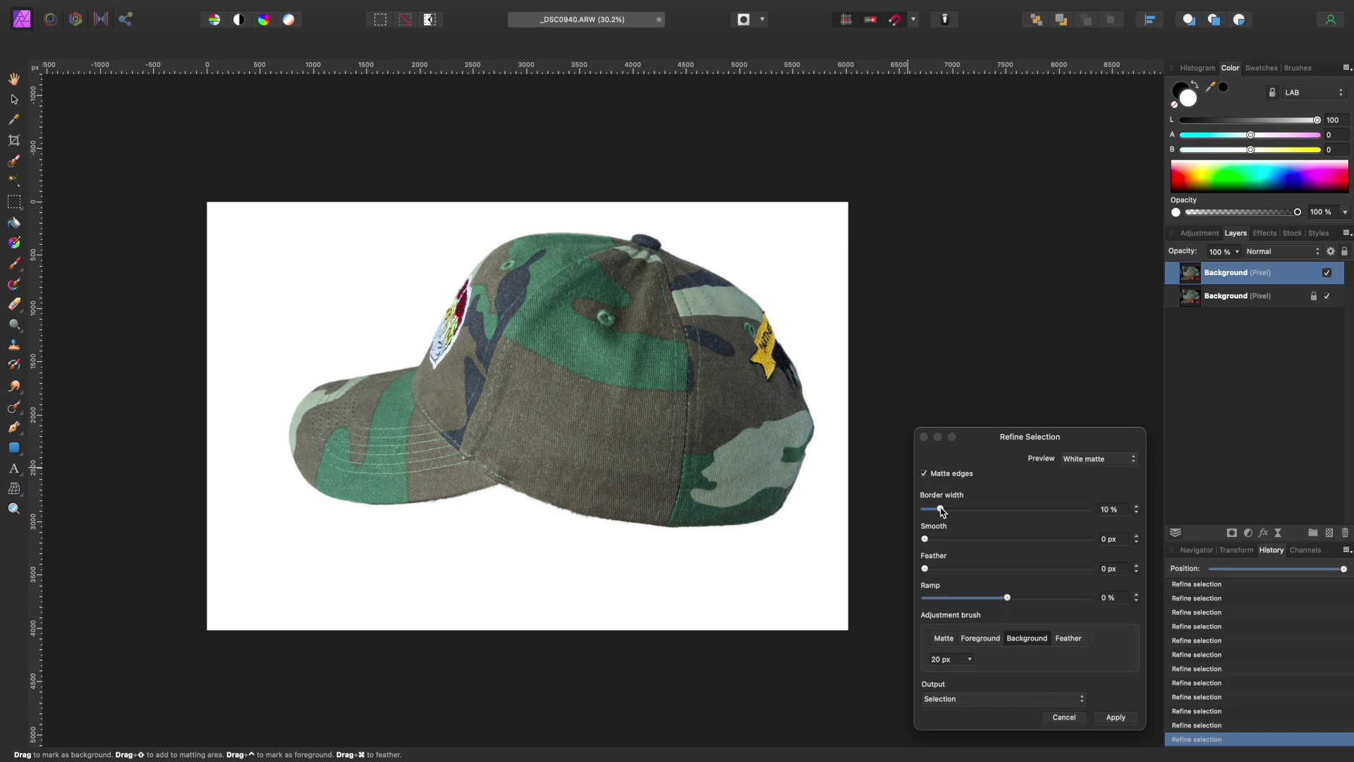
left_click_drag(943, 511, 927, 514)
left_click_drag(926, 570, 929, 571)
left_click(1136, 566)
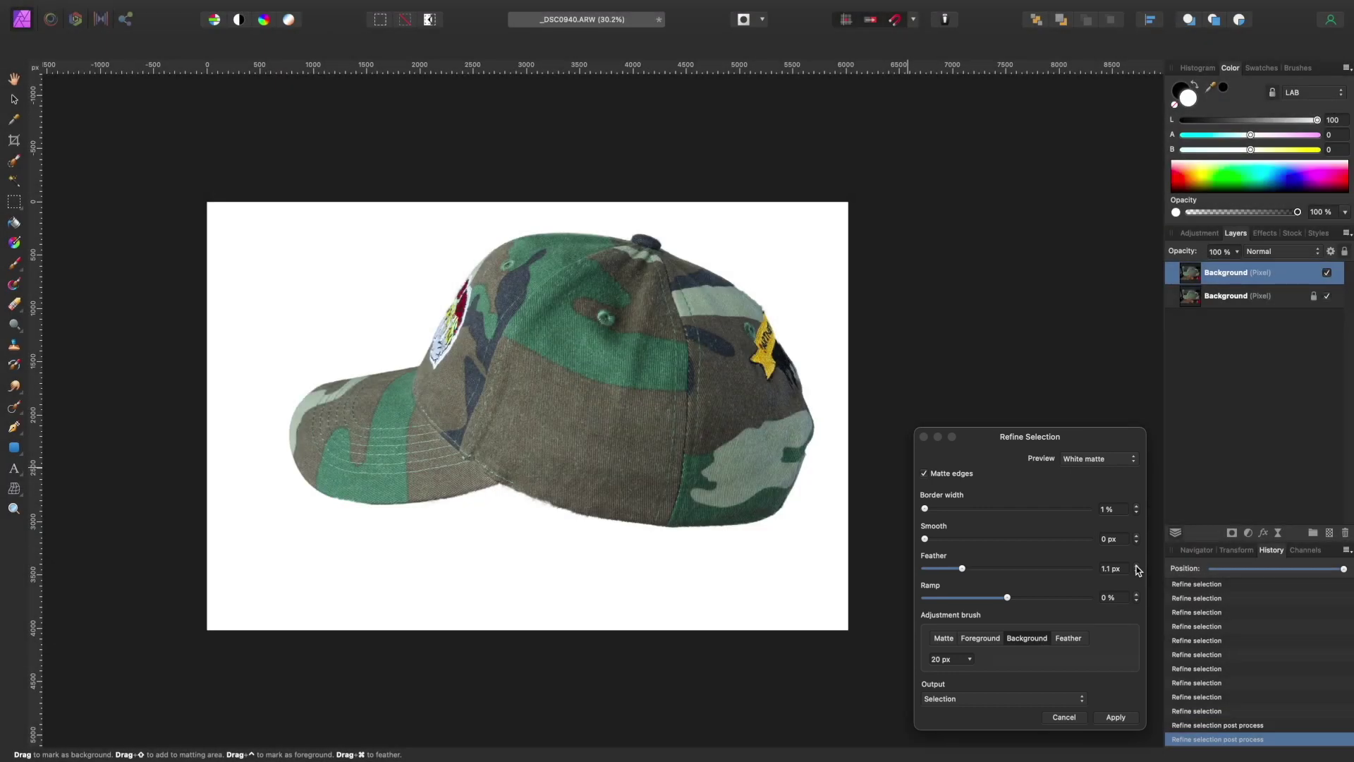
left_click(1136, 566)
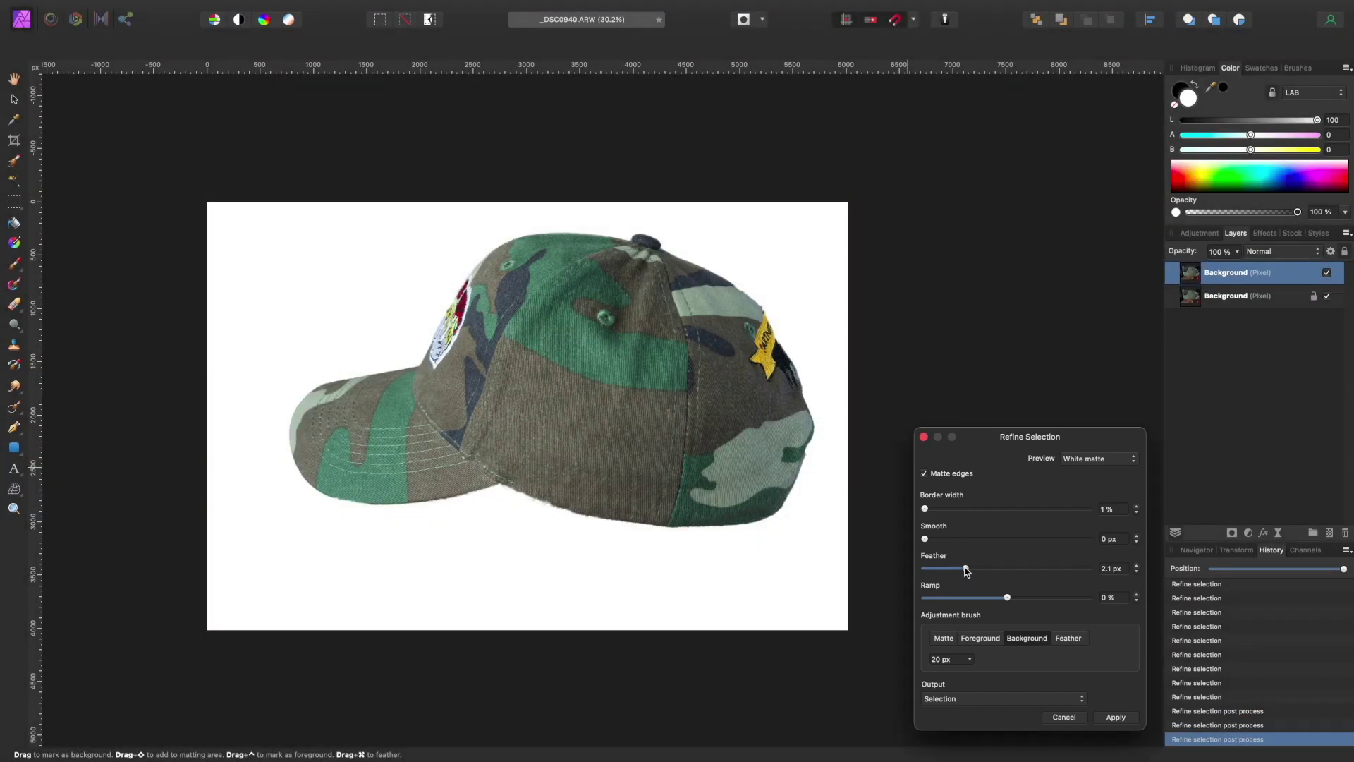
left_click_drag(966, 569, 927, 572)
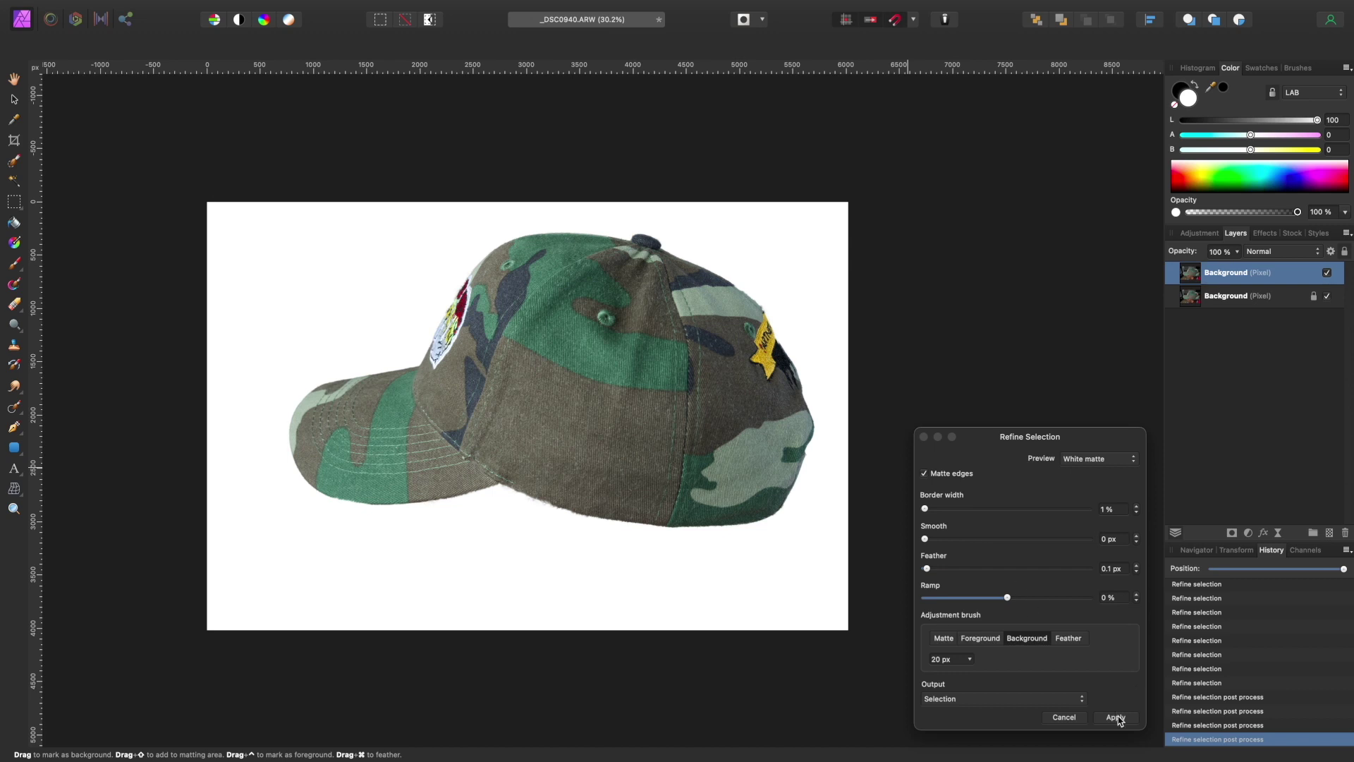
Apply the refinement with the output set to New layer, and hide the locked original background layer
left_click(1084, 699)
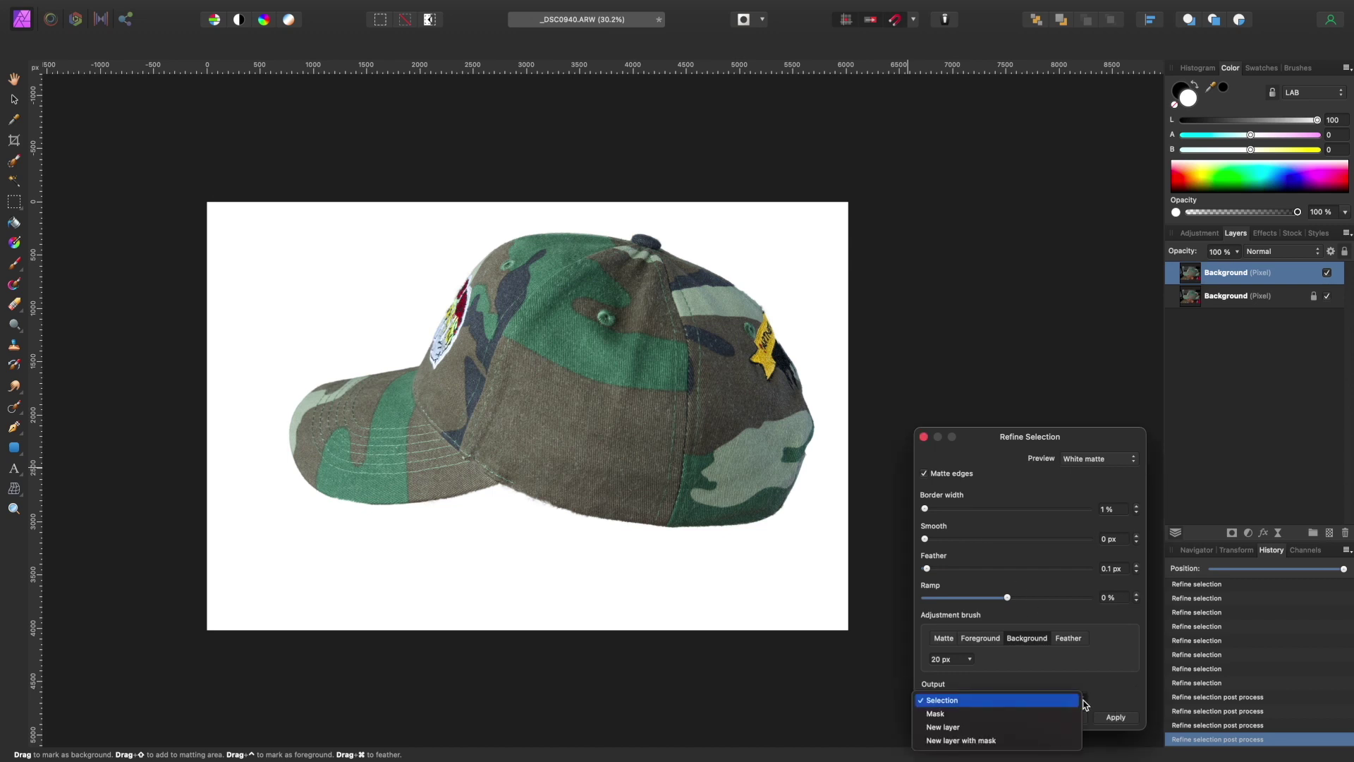
left_click(1016, 733)
left_click(1118, 718)
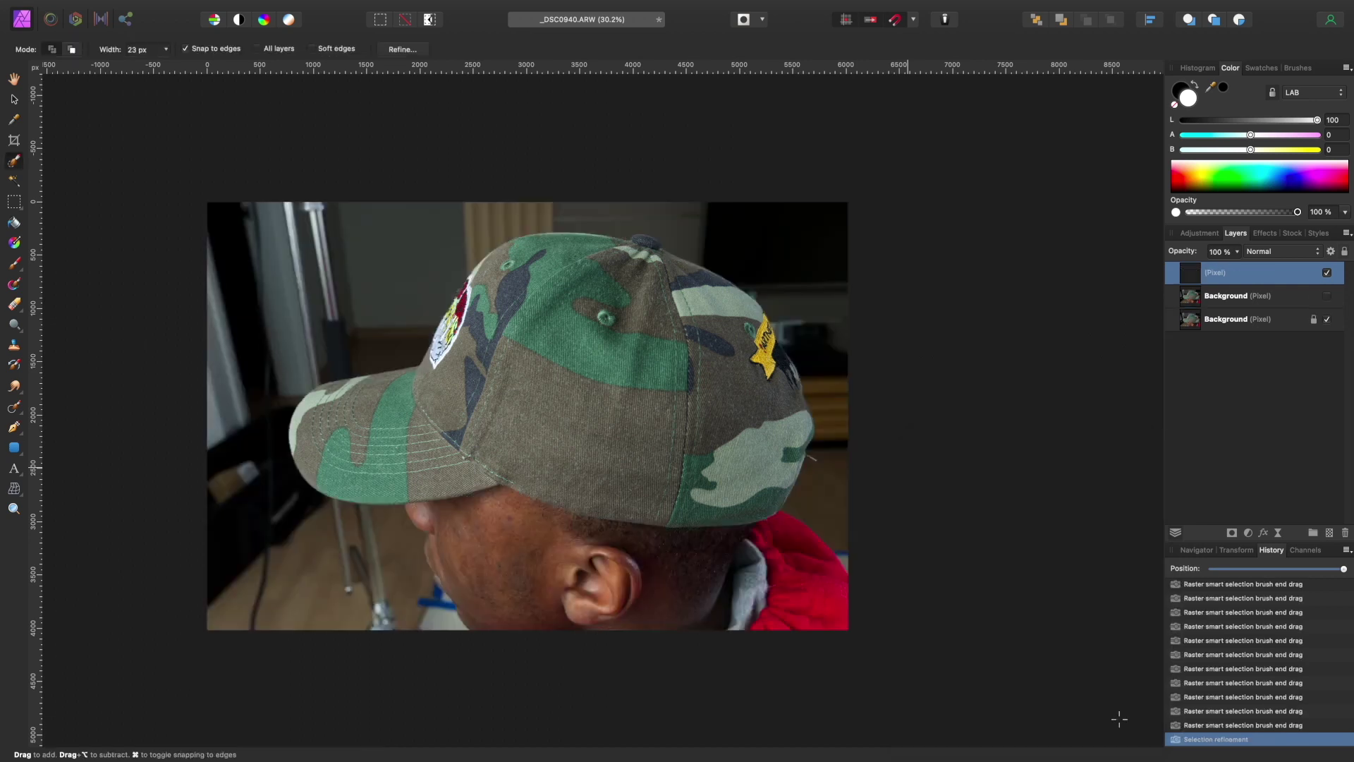
left_click(1327, 322)
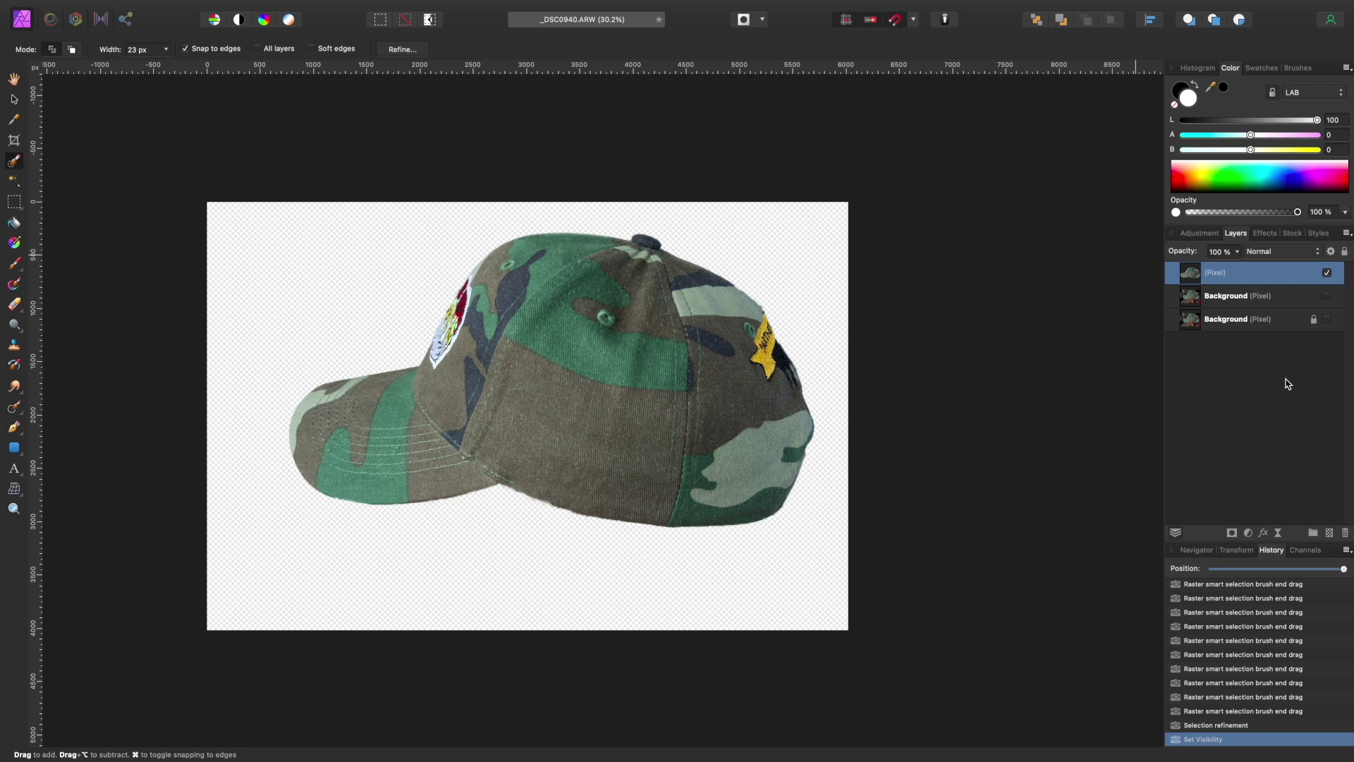
Add an empty pixel layer above the cap cutout and fill it with a solid near-white of saturation 0 and lightness 97
left_click(1331, 534)
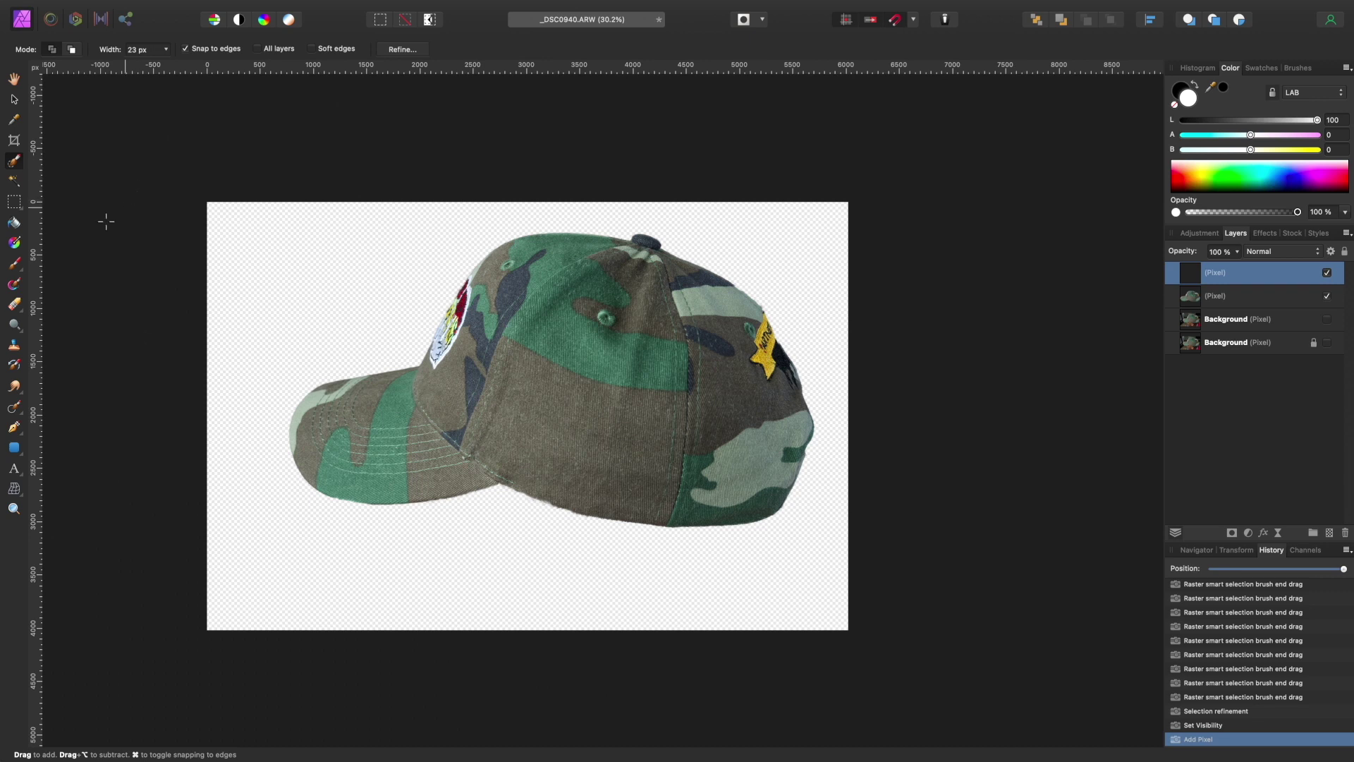
left_click(14, 244)
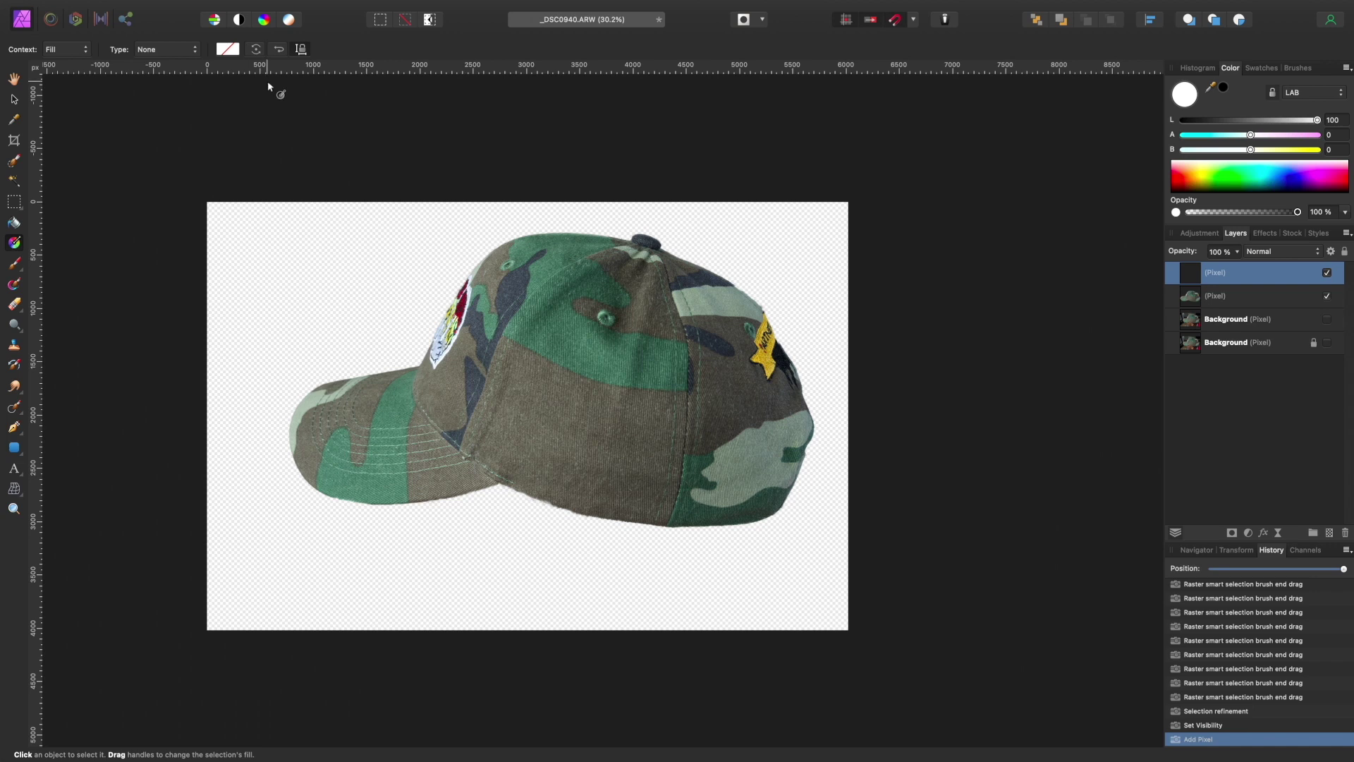
left_click(233, 51)
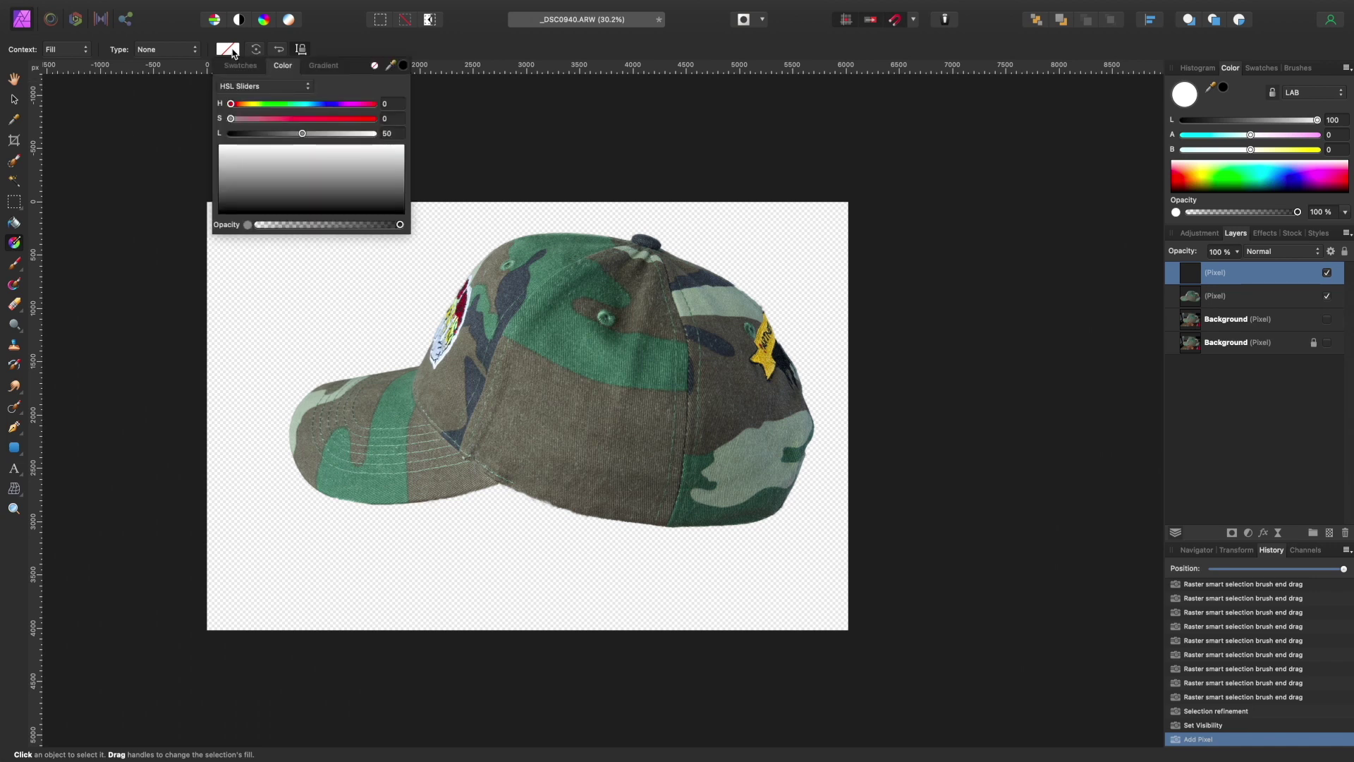
left_click(311, 91)
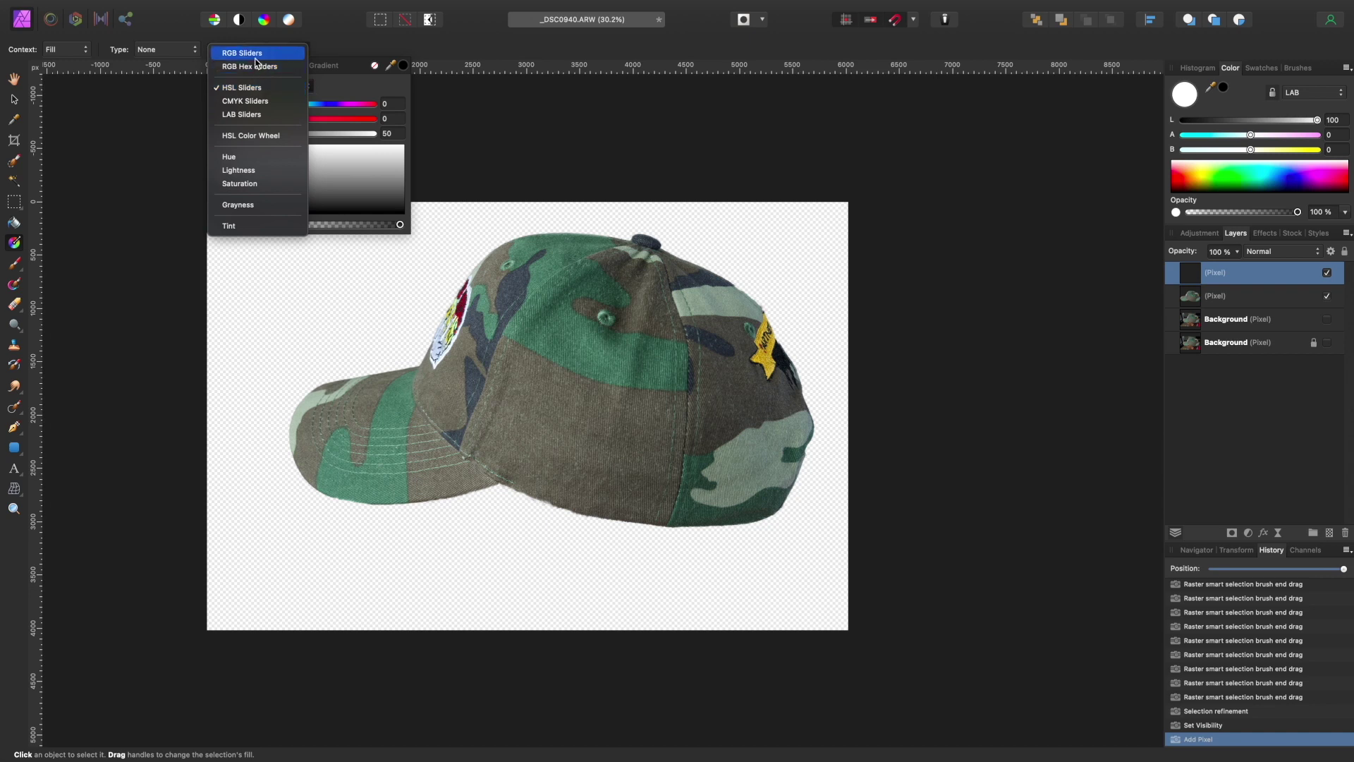
left_click(259, 87)
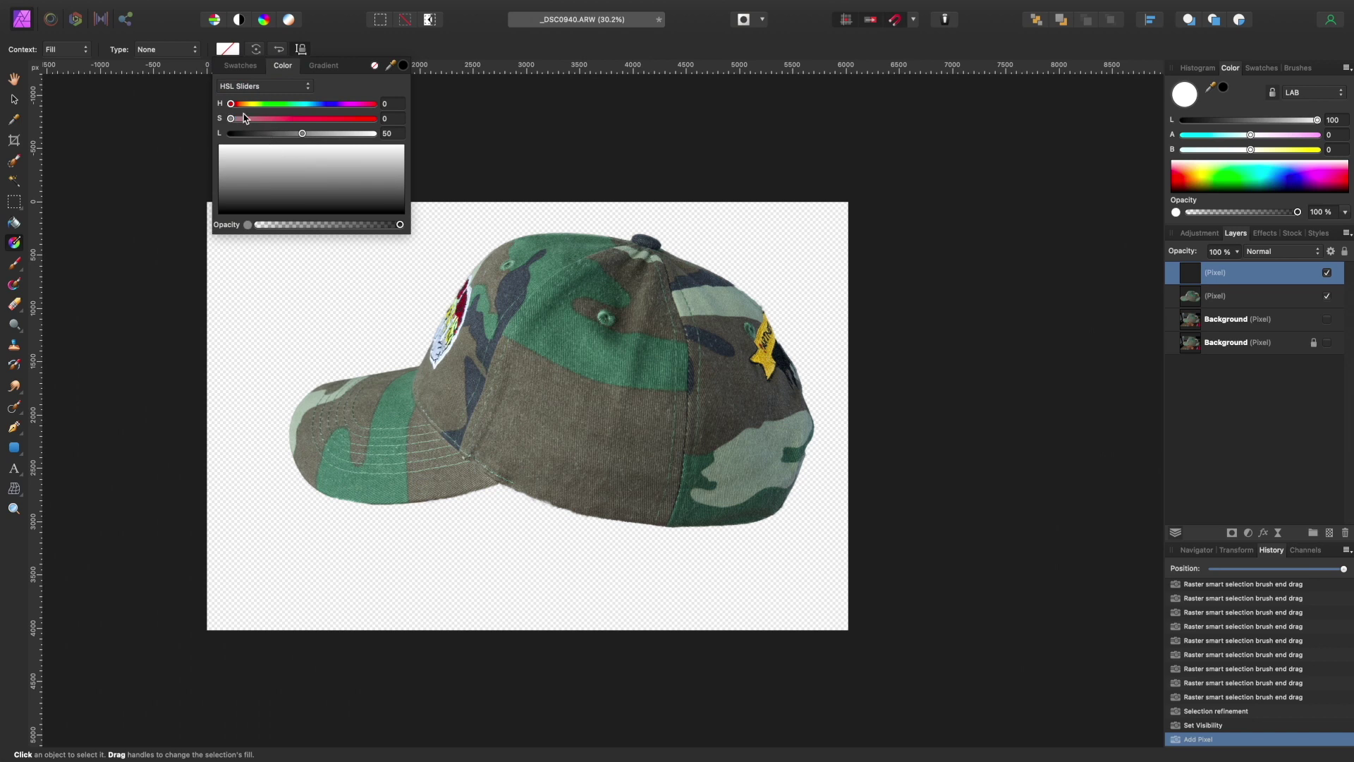
left_click(288, 175)
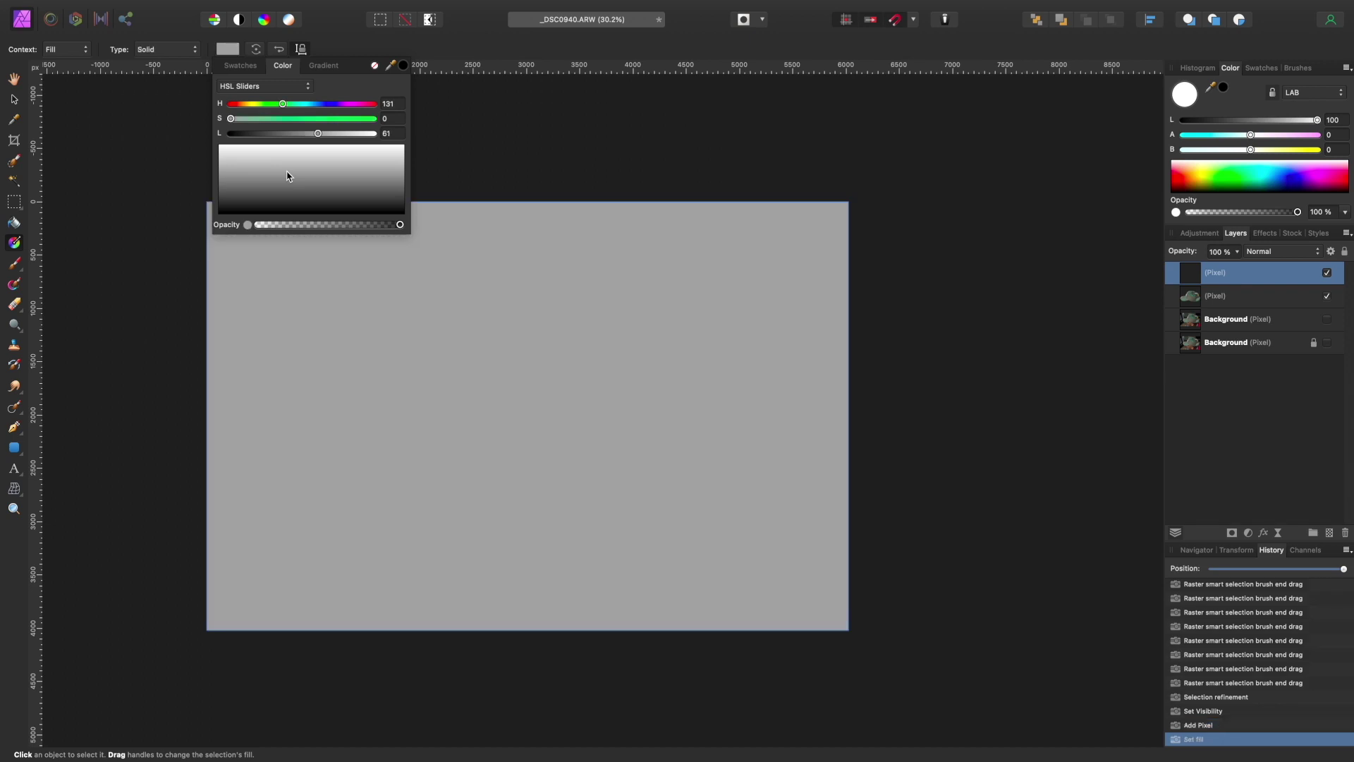
left_click(331, 158)
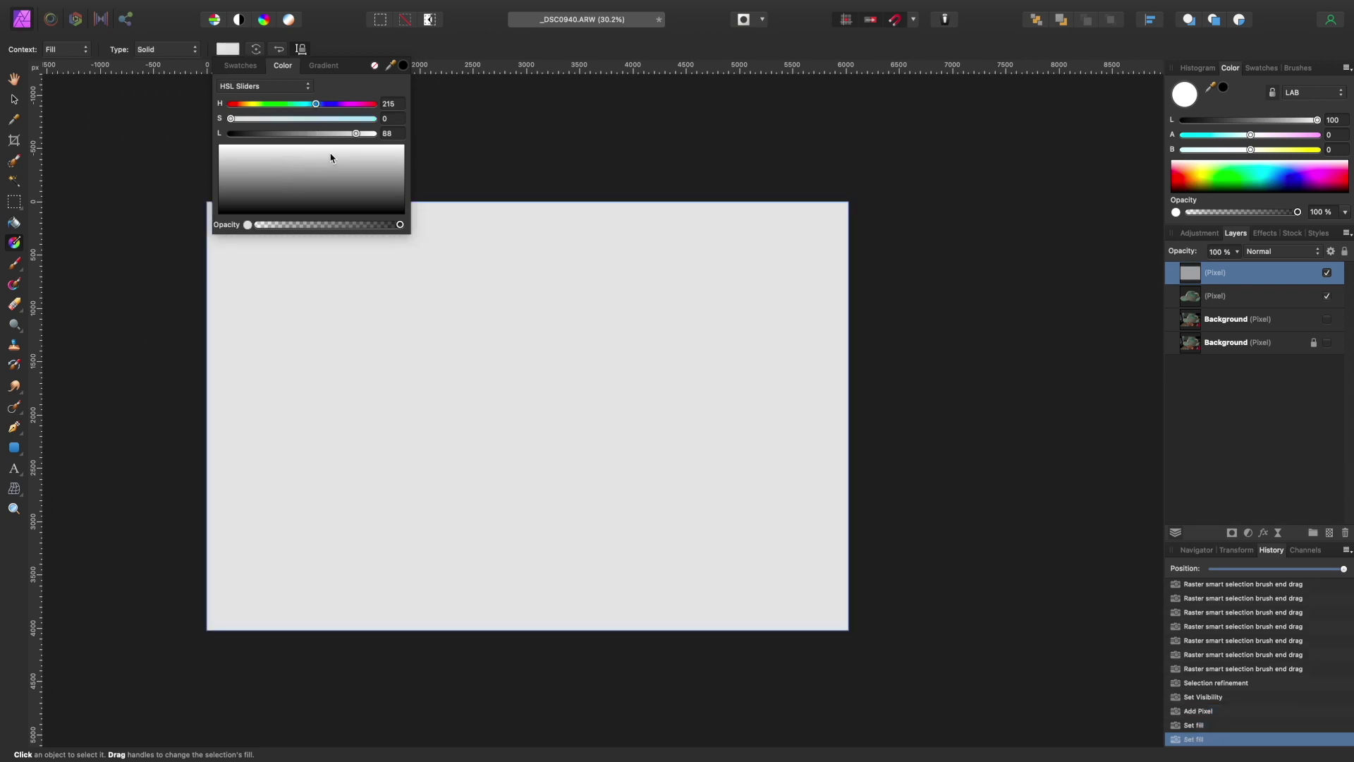
left_click(400, 148)
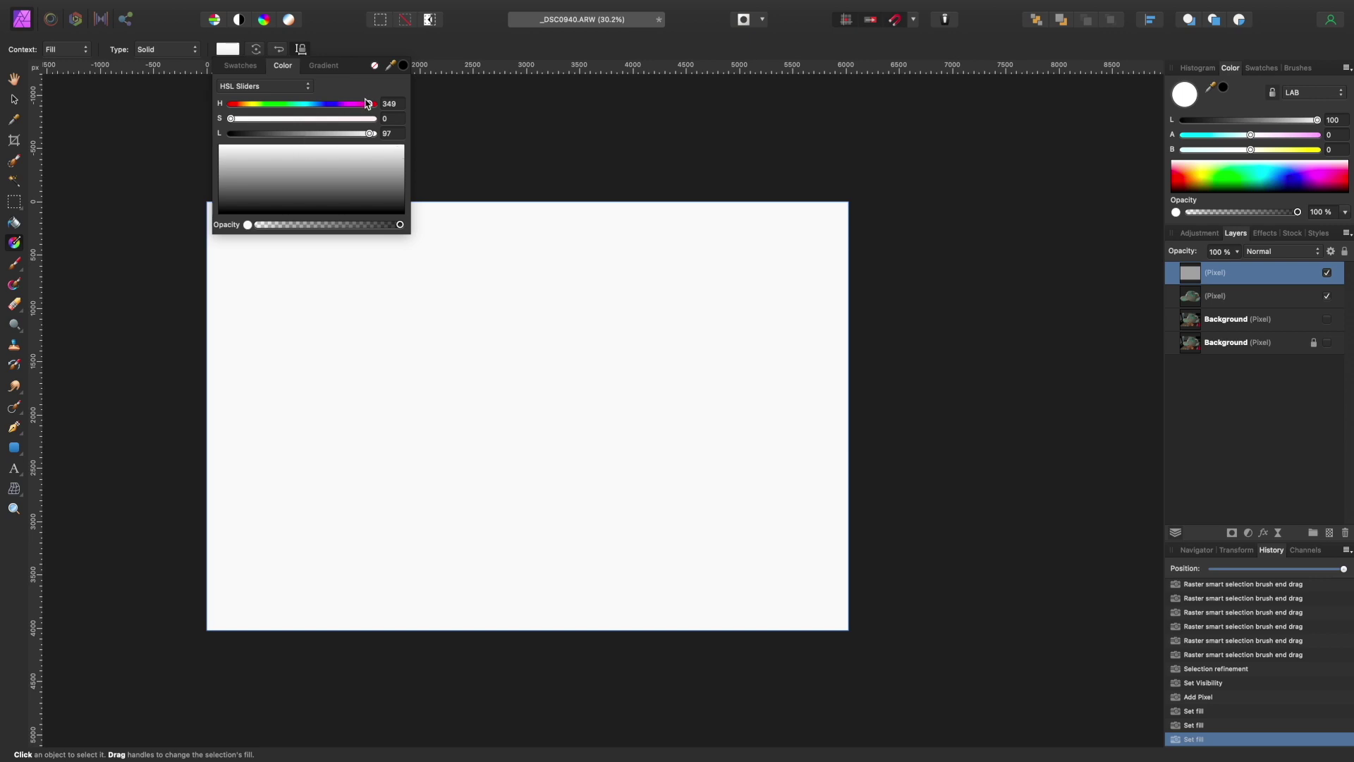
Change the layer's fill to pale yellow-green (hue 74, saturation 42, lightness 83) and move the layer below the cap cutout
left_click_drag(371, 106, 292, 130)
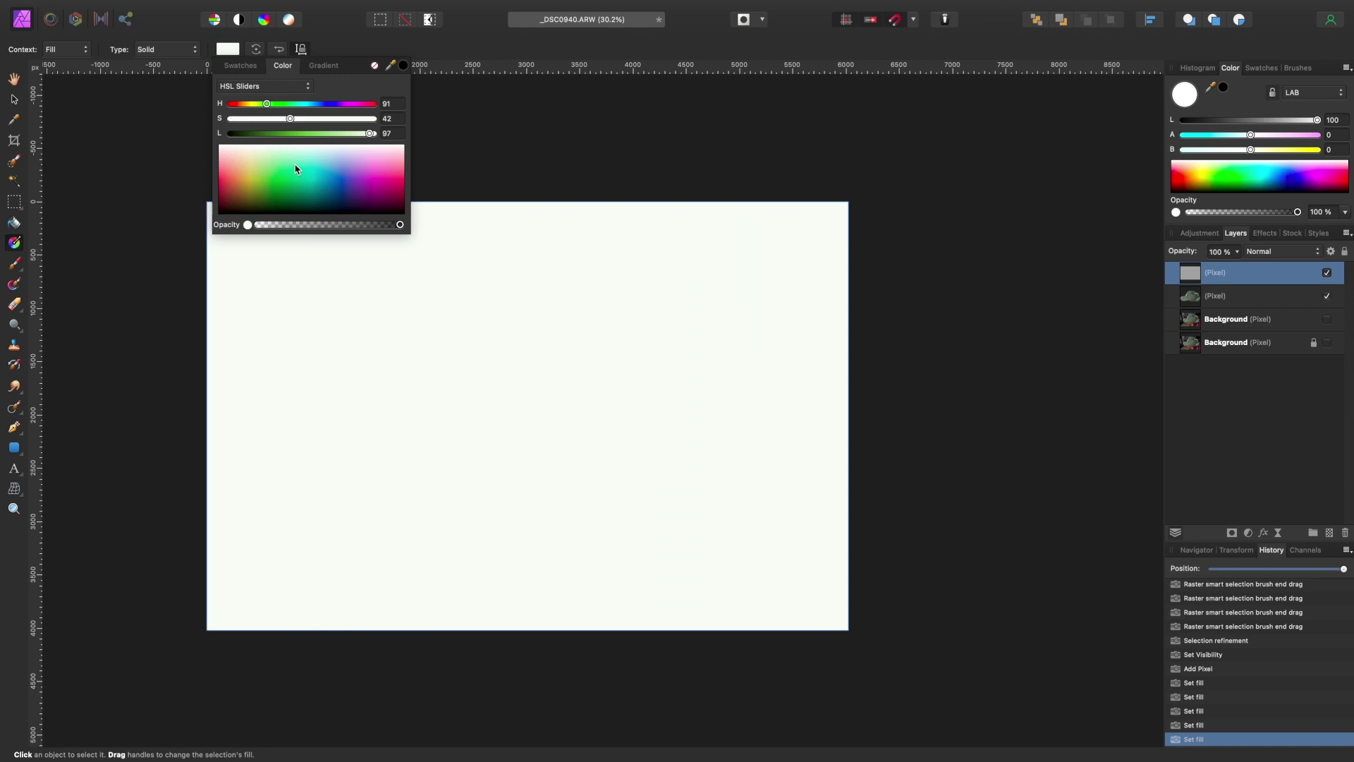
left_click(262, 177)
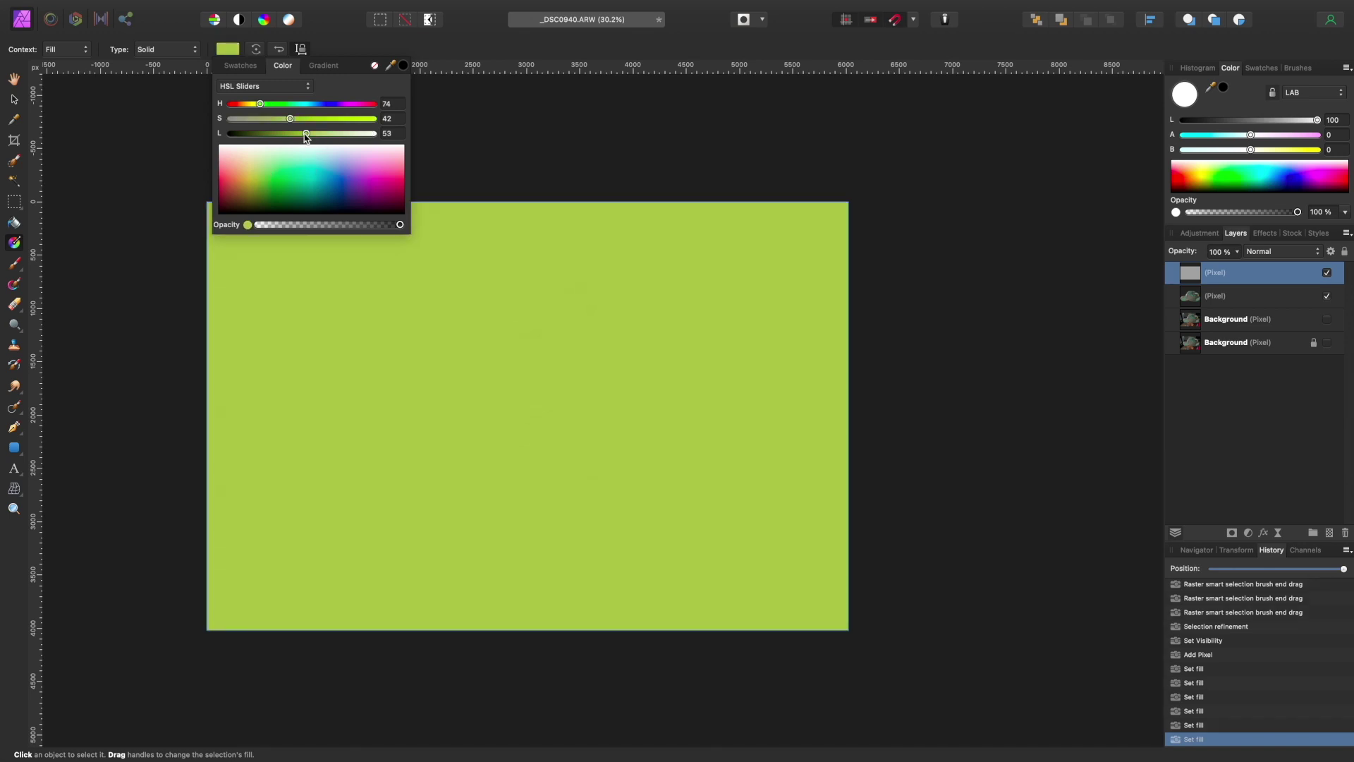
left_click_drag(306, 137, 349, 141)
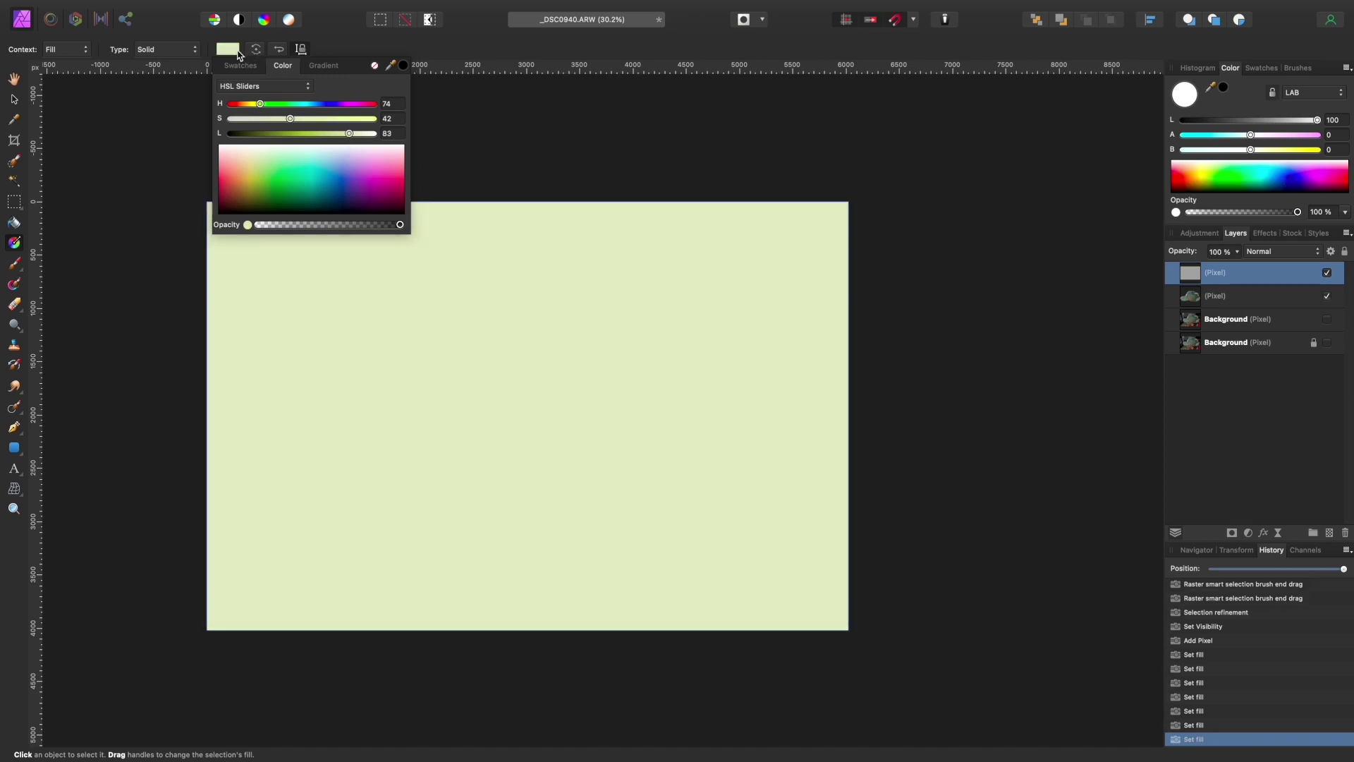
left_click(233, 51)
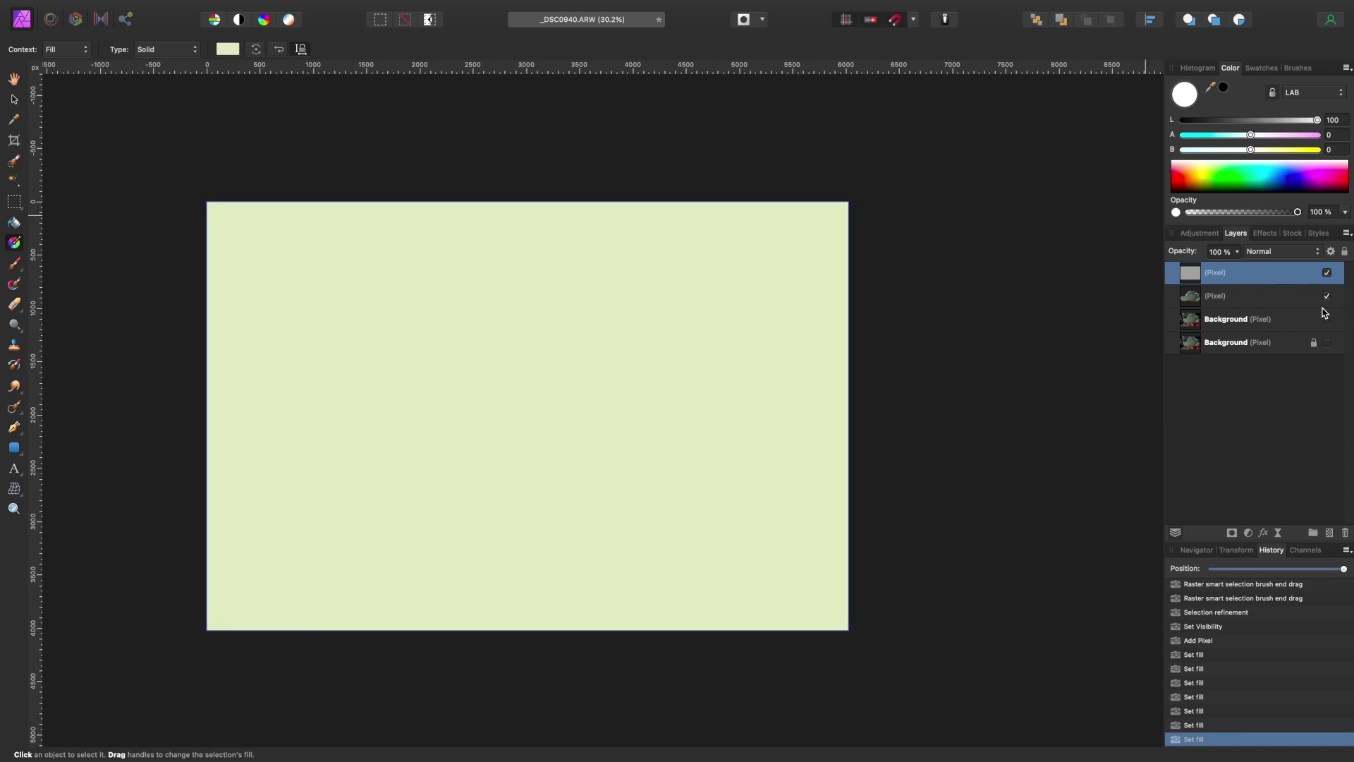
left_click_drag(1276, 272, 1278, 300)
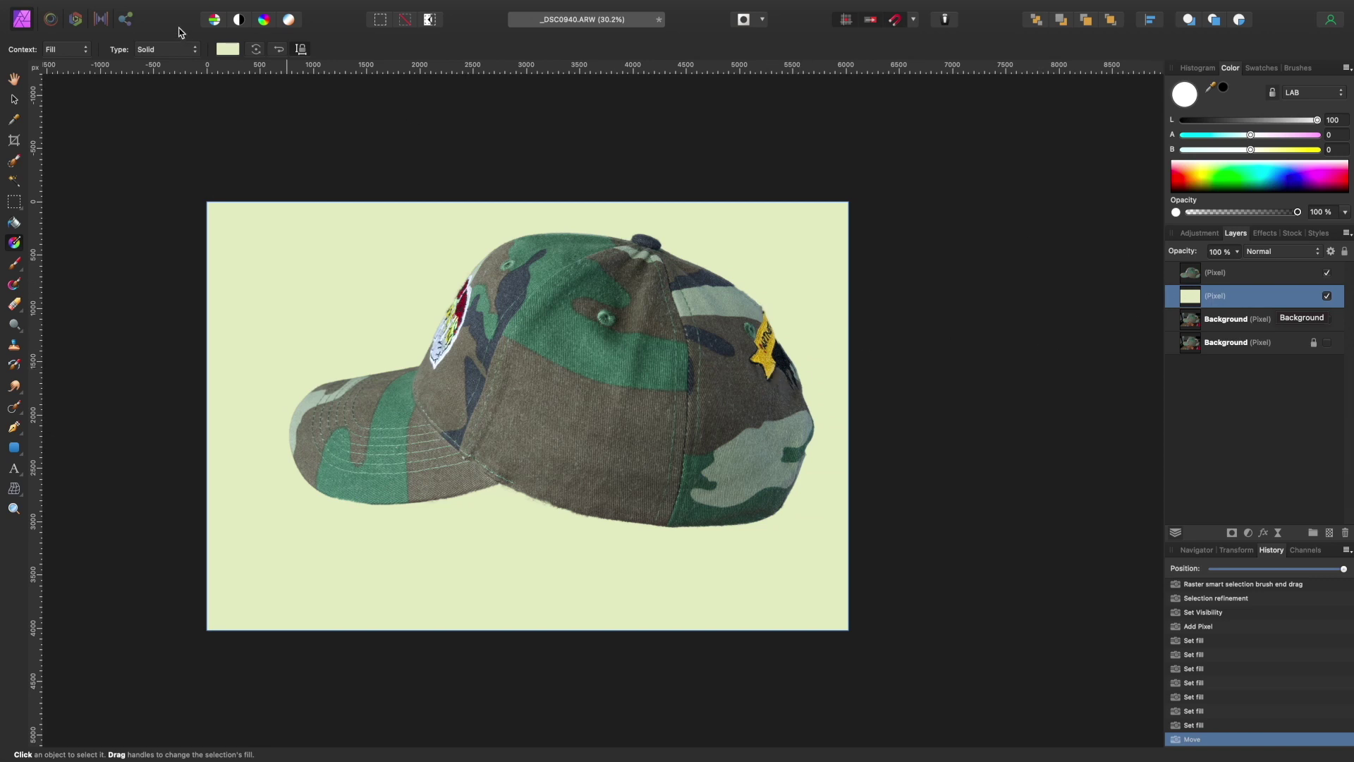
Open the export settings for the finished image
left_click(127, 8)
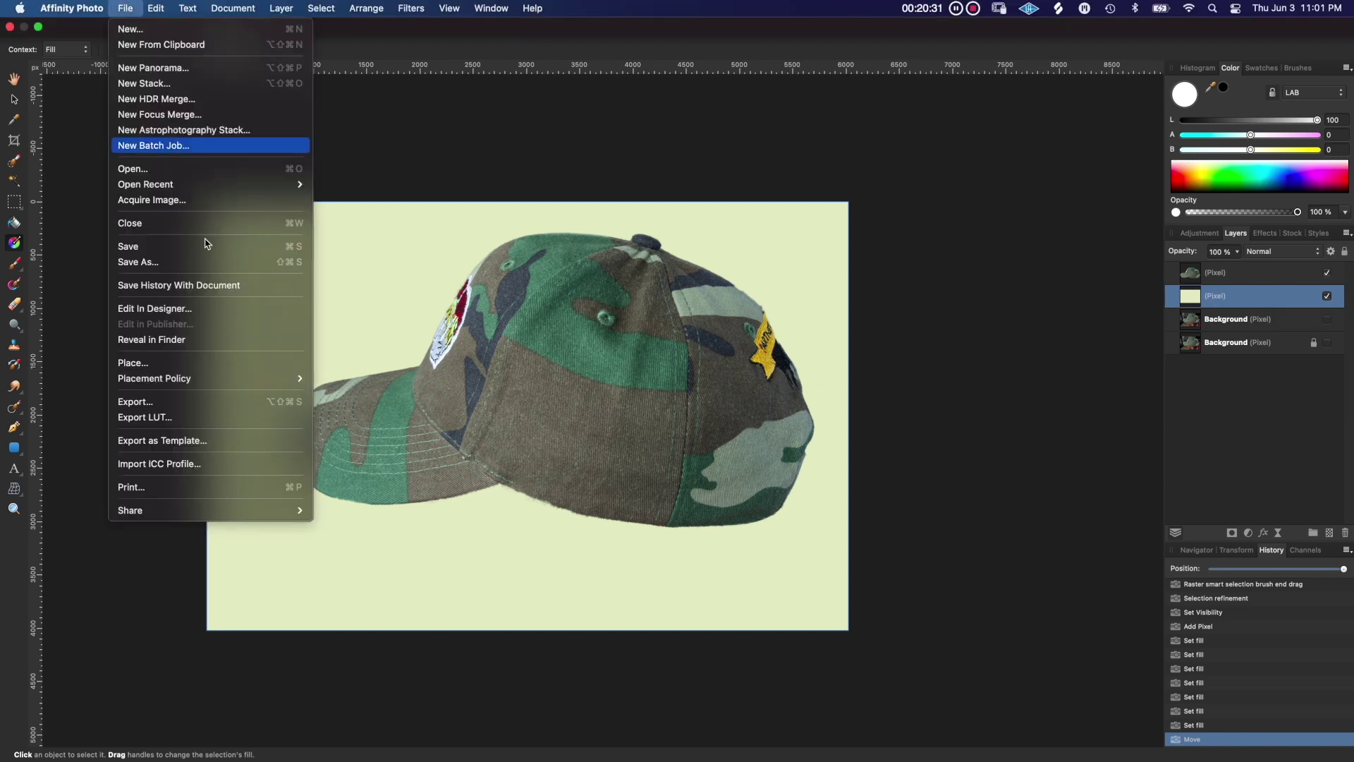
left_click(230, 402)
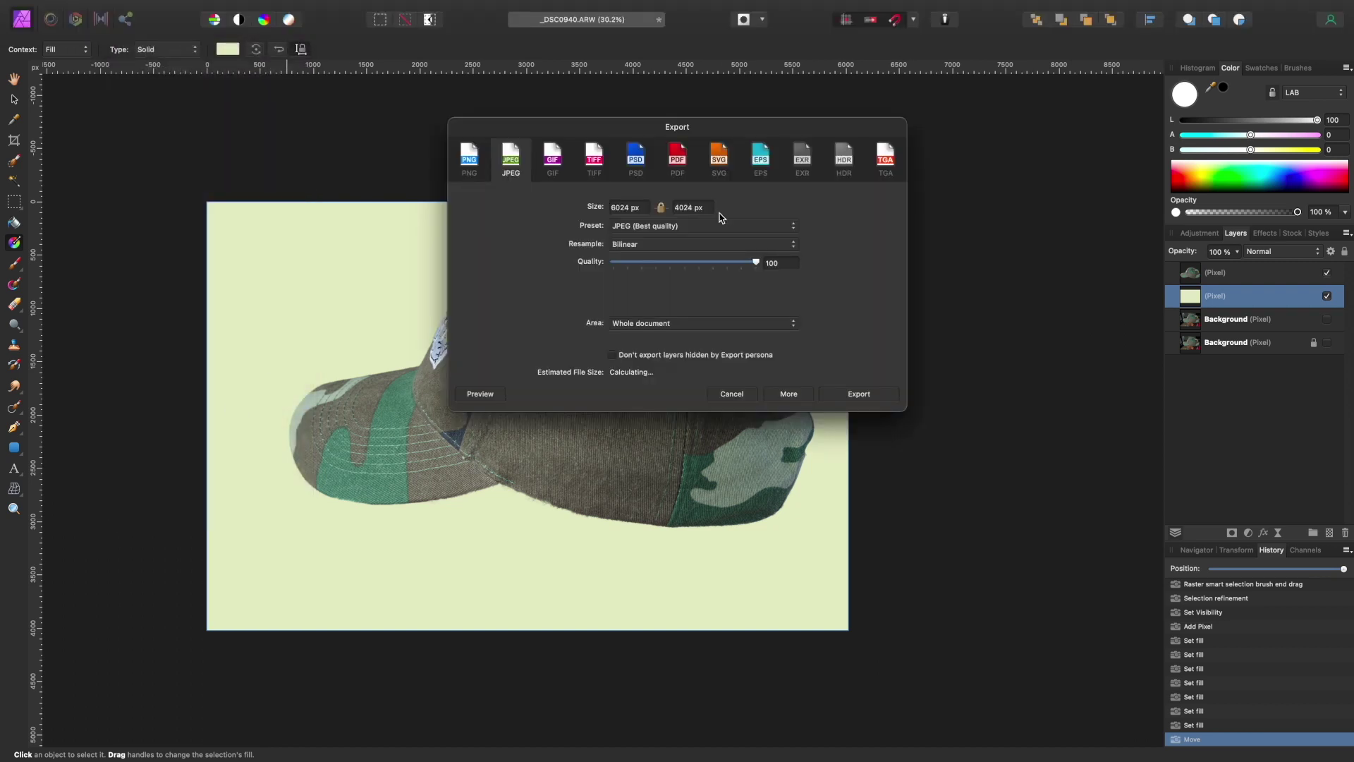